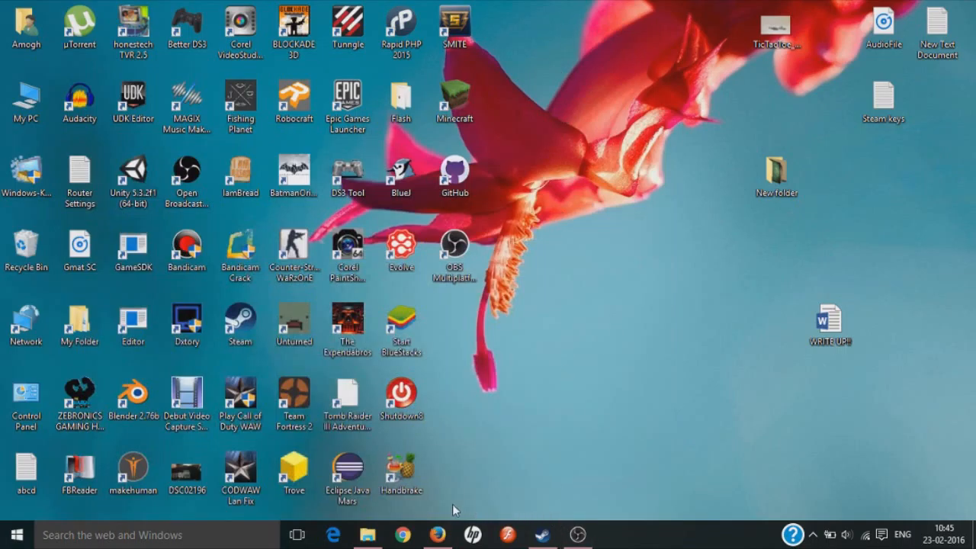
Switch to Firefox and look over the blender.org home page, including the 2.76b download, release news and Get Involved sections.
click(437, 534)
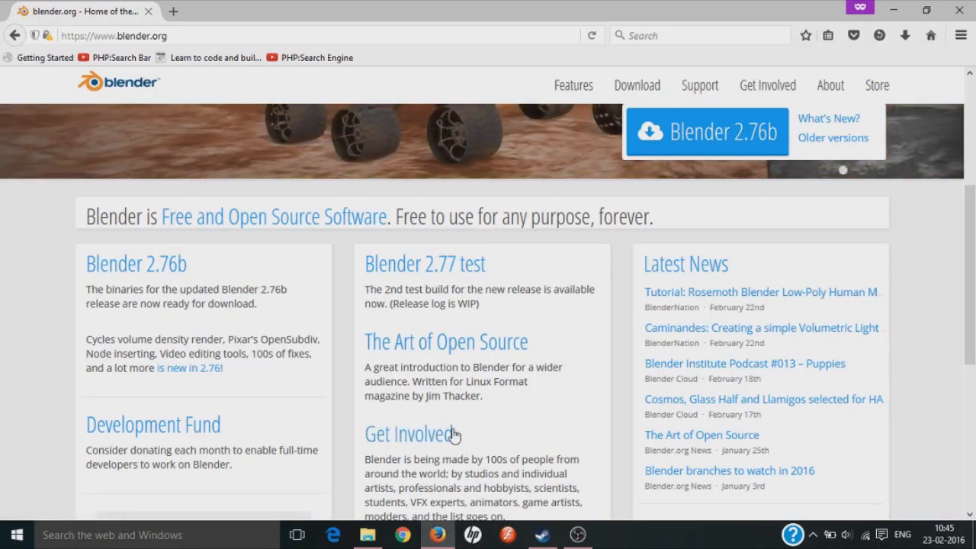
scroll(451, 352, up, 3)
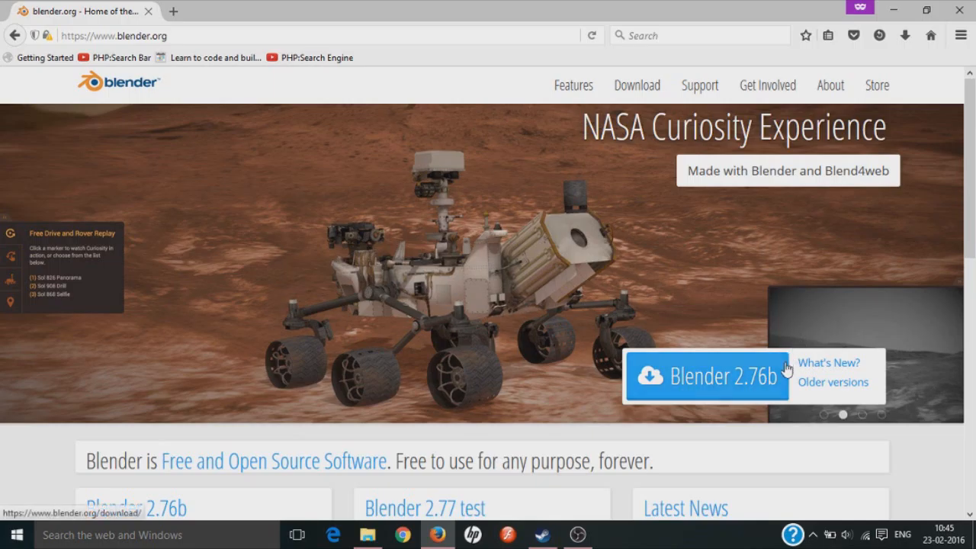
scroll(785, 363, down, 3)
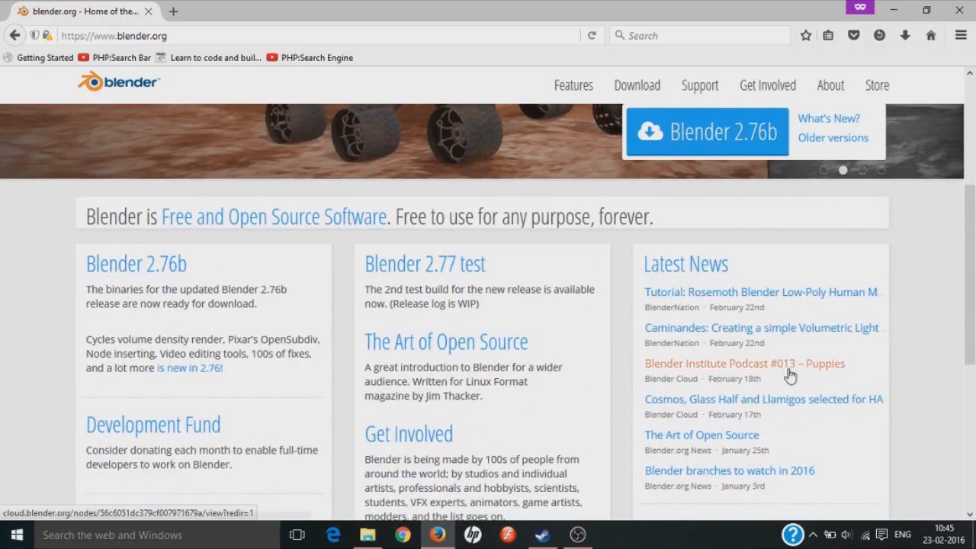
scroll(577, 376, down, 1)
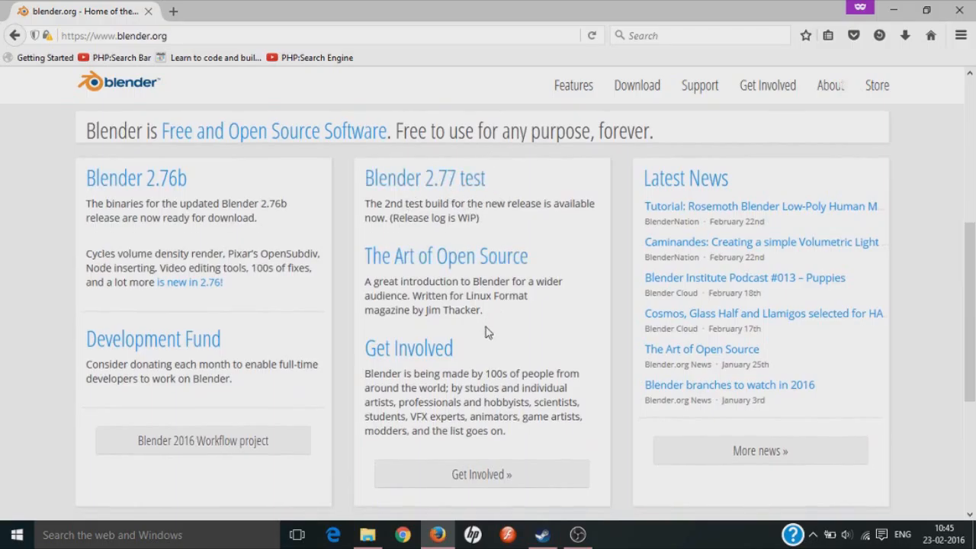
scroll(484, 331, down, 3)
scroll(404, 181, up, 4)
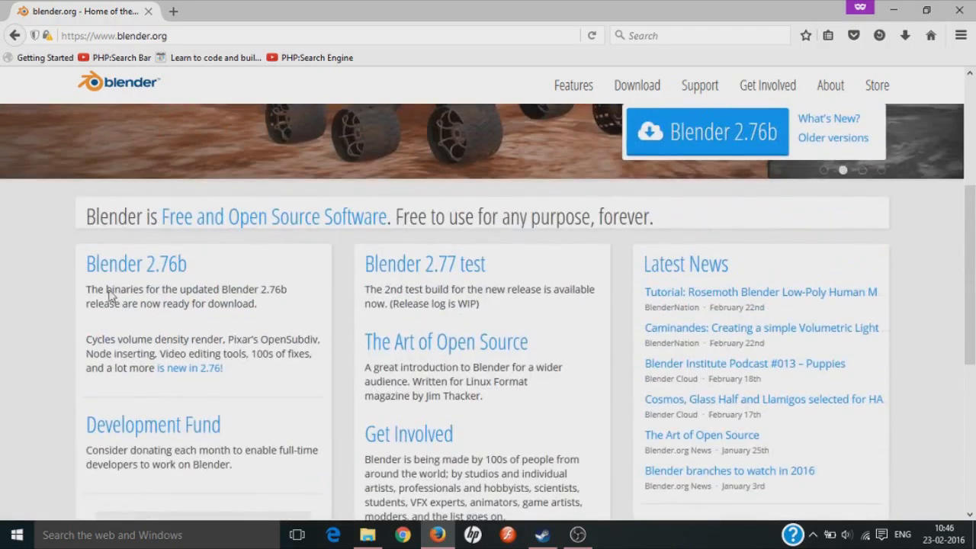
scroll(281, 244, down, 4)
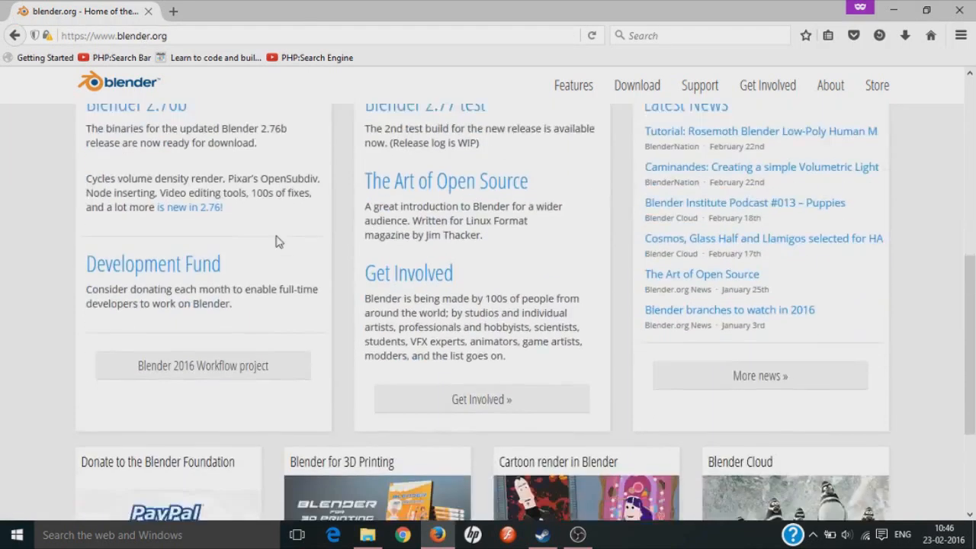
scroll(636, 305, up, 5)
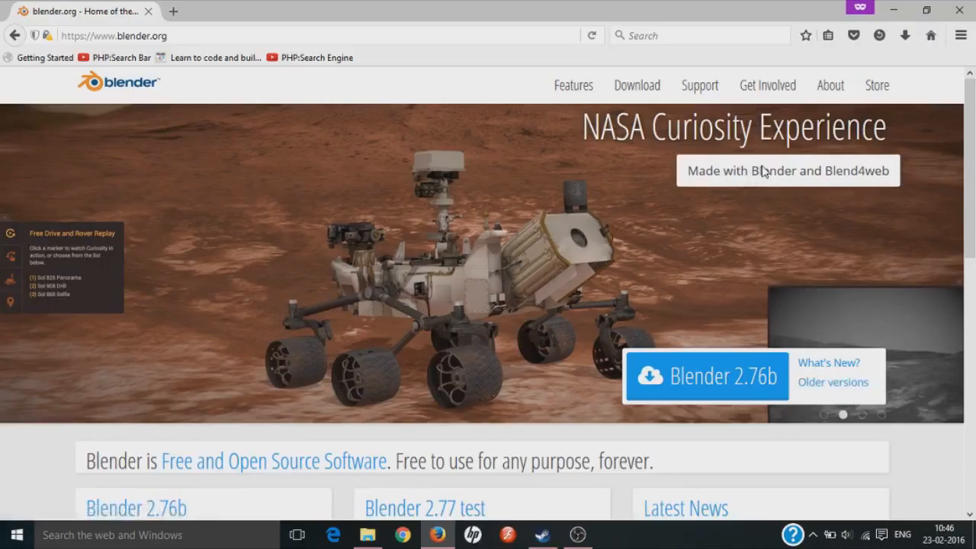
Open the Features page of blender.org and examine the listed features from Photorealistic Rendering to Library of Extensions.
click(560, 90)
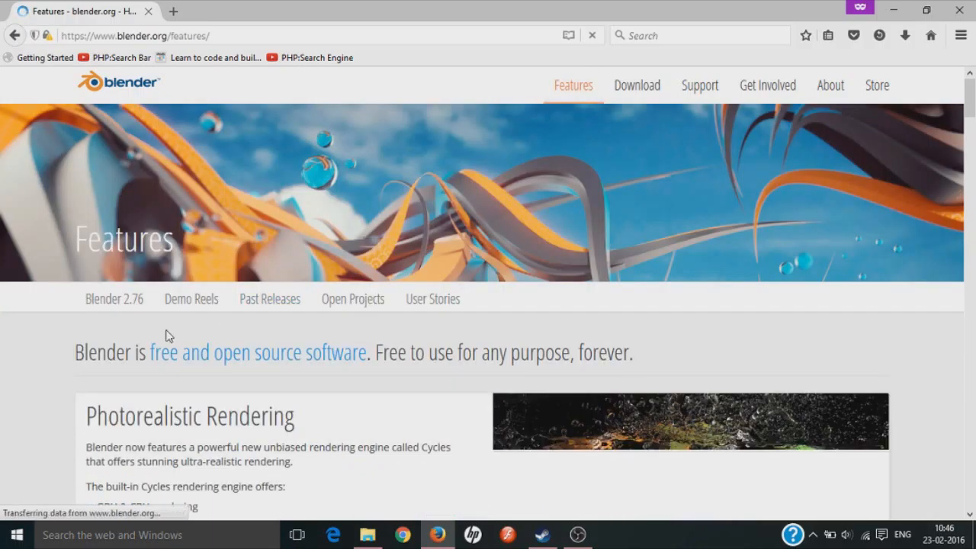
scroll(190, 232, down, 5)
scroll(190, 227, up, 2)
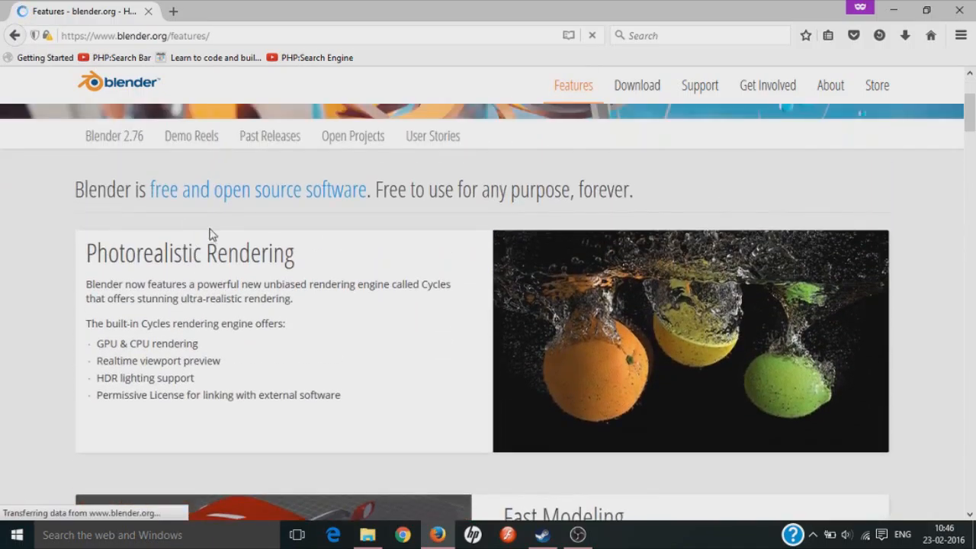
scroll(316, 318, down, 3)
scroll(317, 317, down, 8)
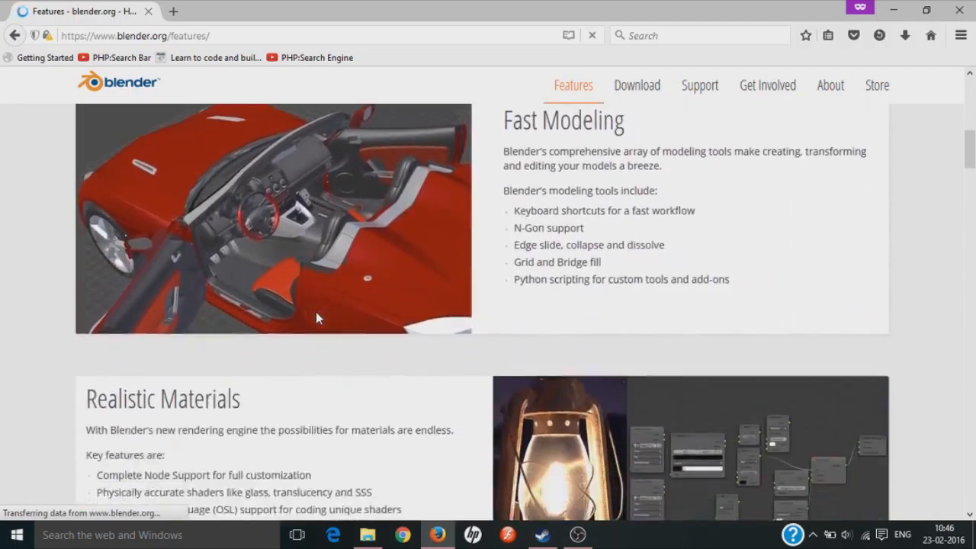
scroll(317, 319, down, 5)
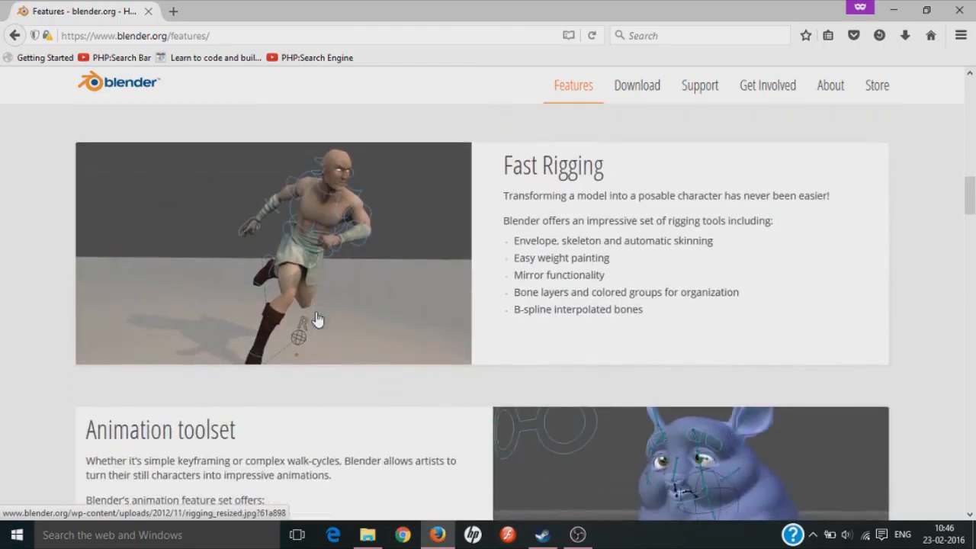
scroll(317, 319, down, 5)
scroll(318, 318, down, 16)
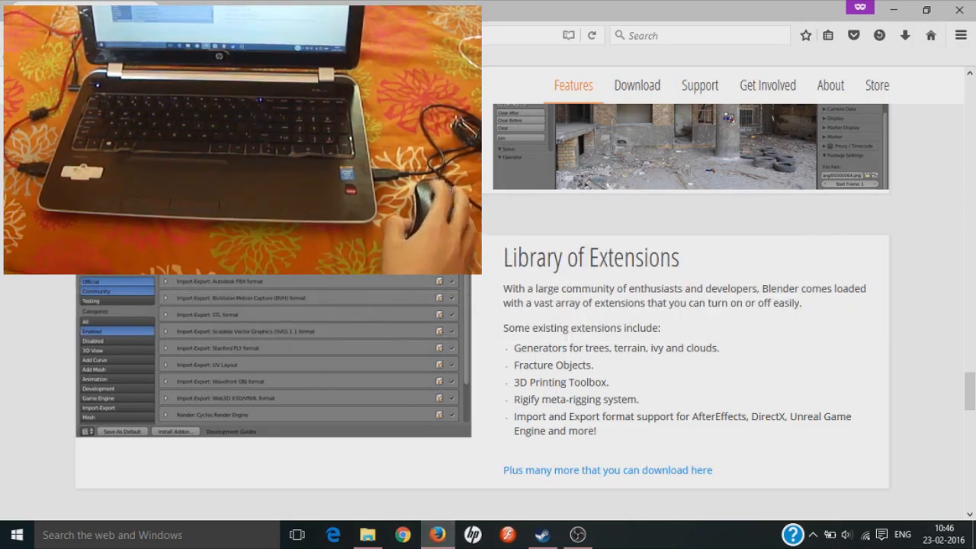
scroll(366, 462, up, 5)
scroll(381, 344, up, 10)
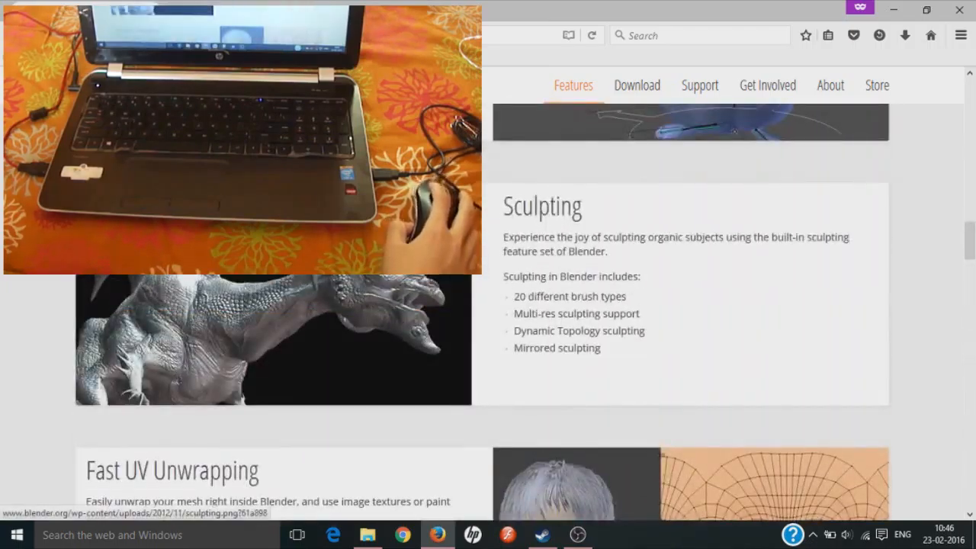
Switch to Steam and raise the volume of the Cycles Reel 2015 video on Blender's store page.
click(554, 536)
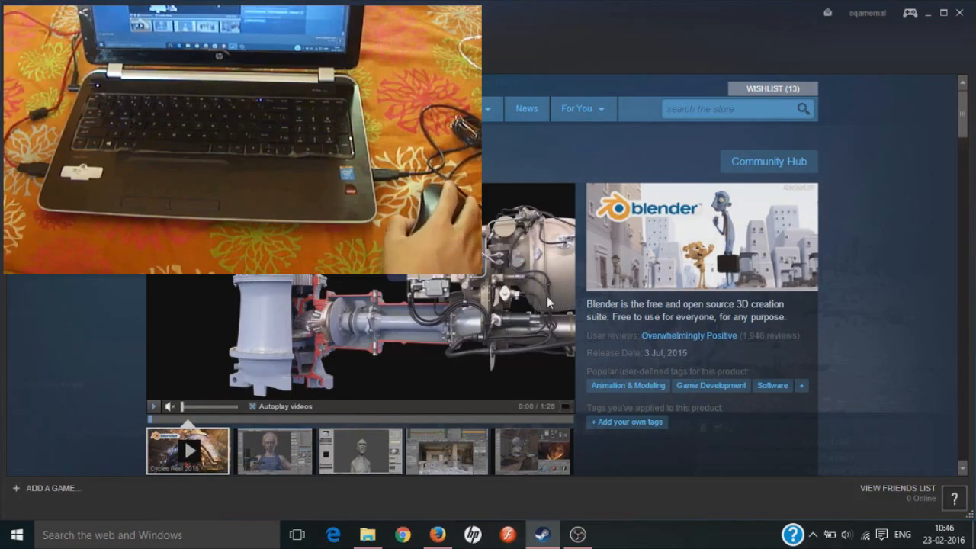
scroll(567, 252, down, 1)
scroll(569, 253, up, 1)
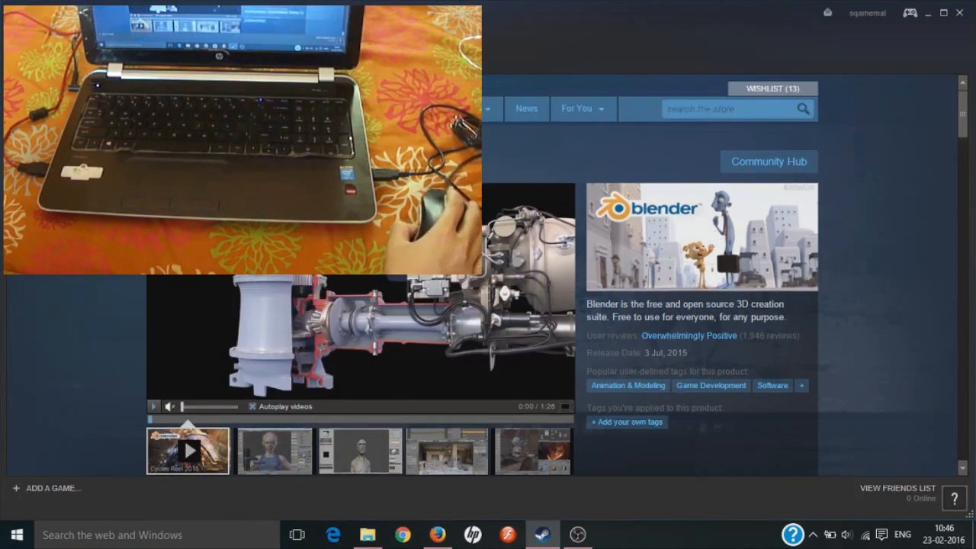
scroll(727, 239, down, 4)
scroll(366, 321, up, 3)
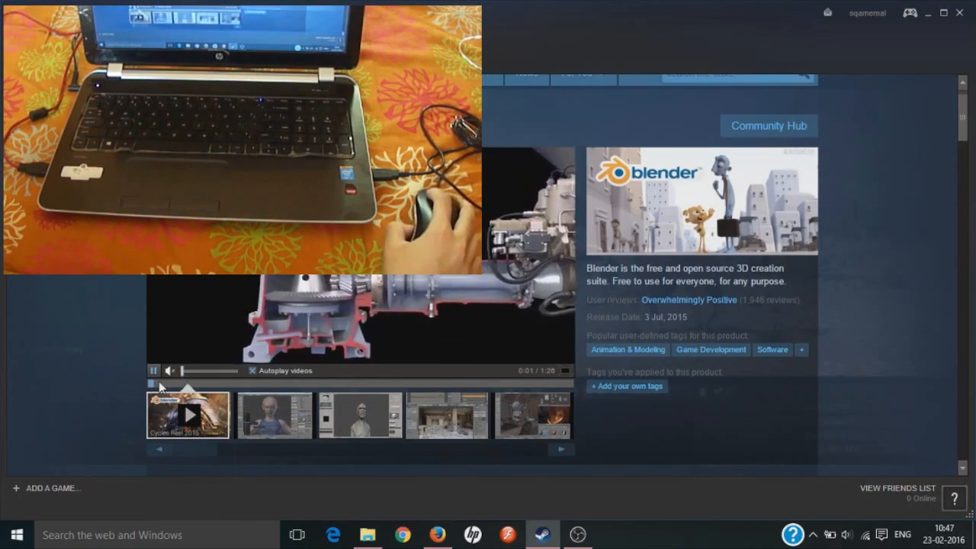
click(191, 371)
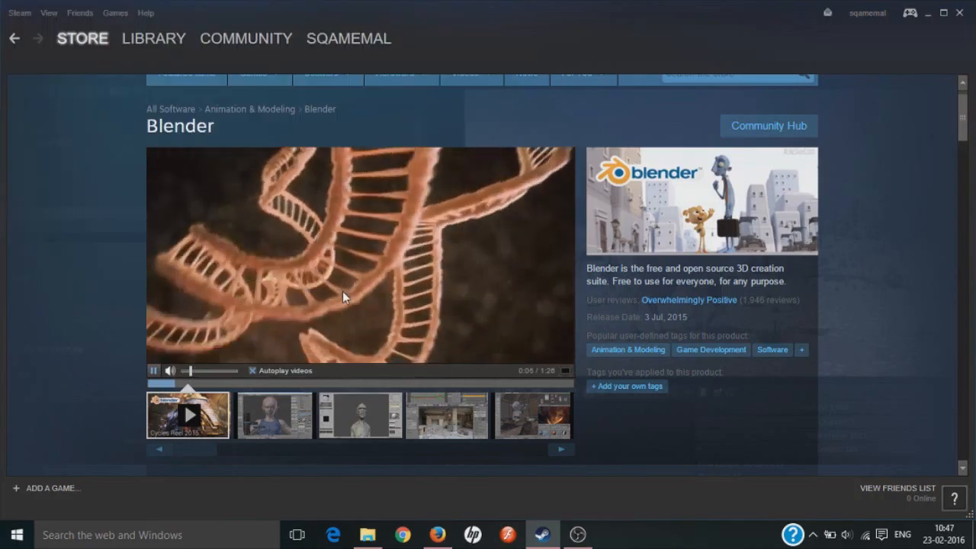
Examine the recent updates, software description, similar products and customer reviews on Blender's Steam store page.
scroll(349, 296, down, 3)
scroll(355, 297, down, 6)
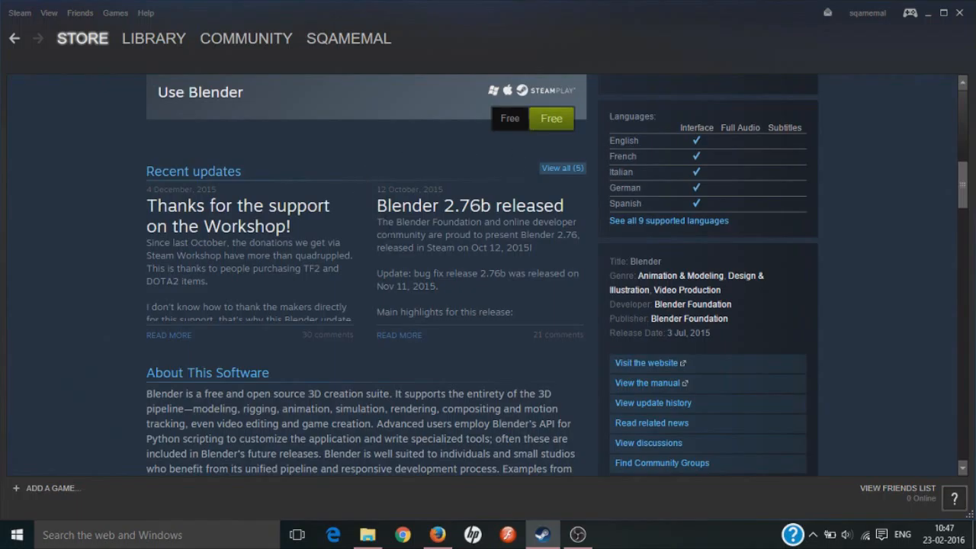
scroll(388, 234, up, 2)
scroll(397, 245, down, 12)
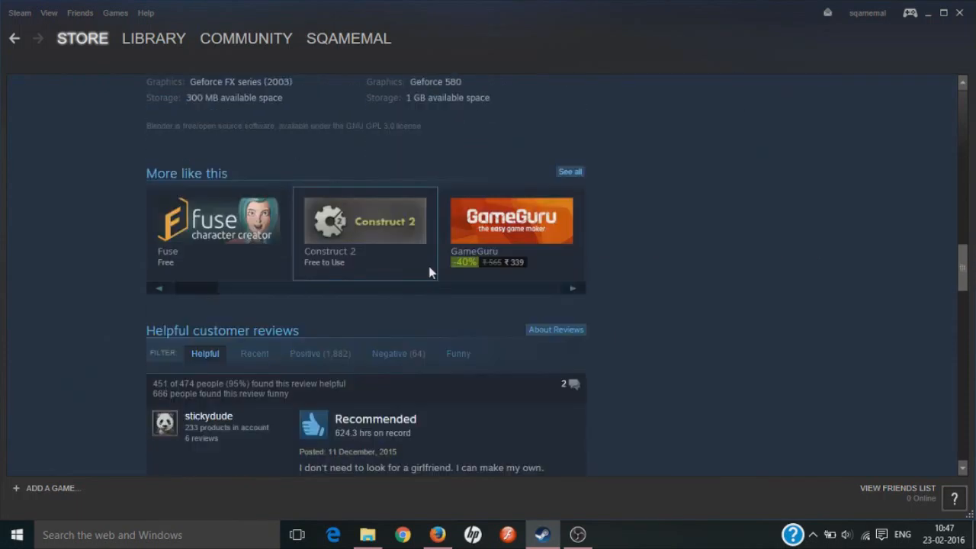
scroll(430, 275, down, 2)
Switch back to Firefox, open blender.org's Get Involved page and read its Development, Documentation, Education and Donations sections.
click(435, 535)
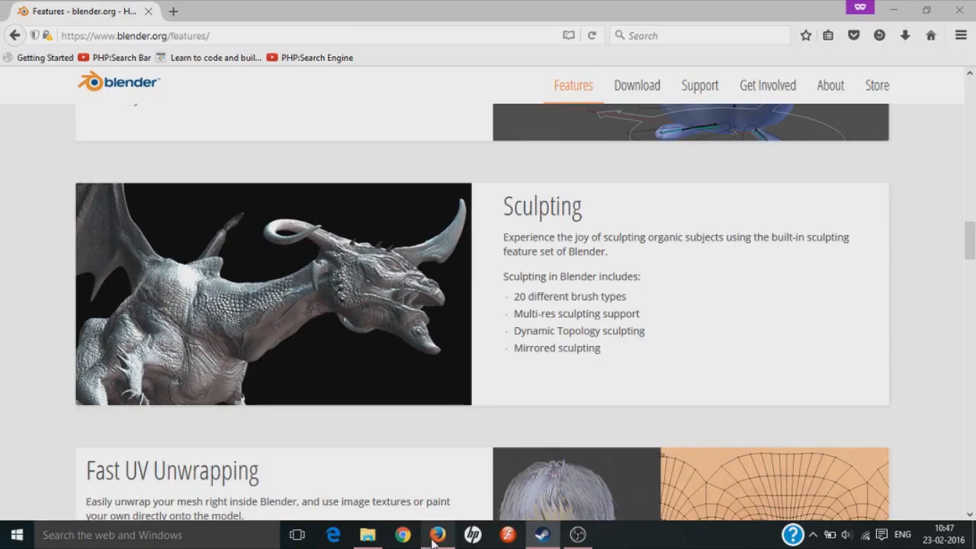
scroll(443, 389, up, 15)
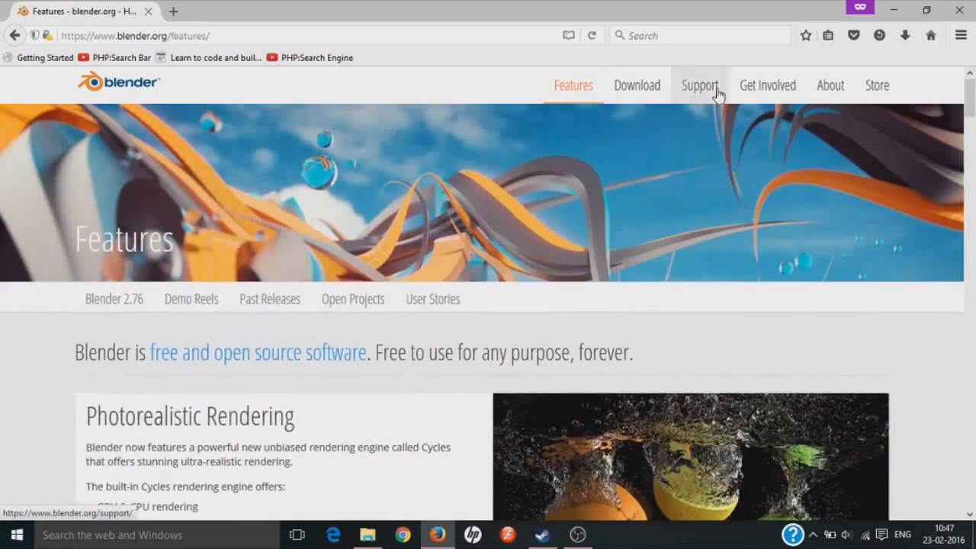
click(767, 87)
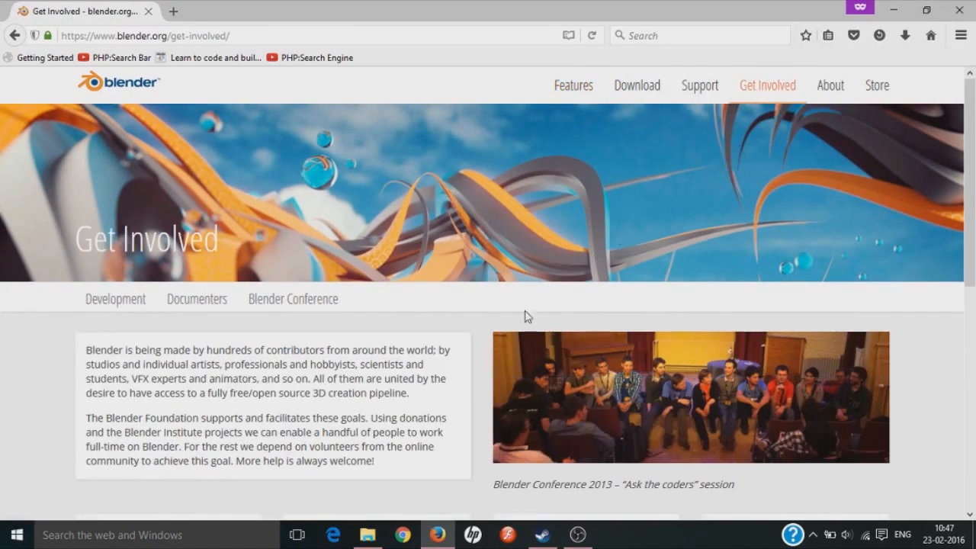
scroll(189, 388, down, 4)
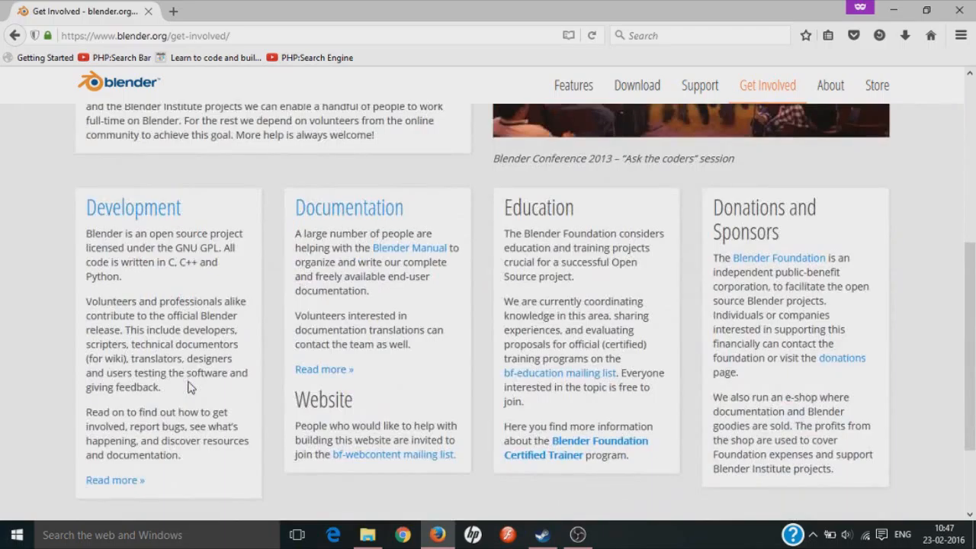
scroll(190, 387, down, 2)
scroll(193, 350, up, 7)
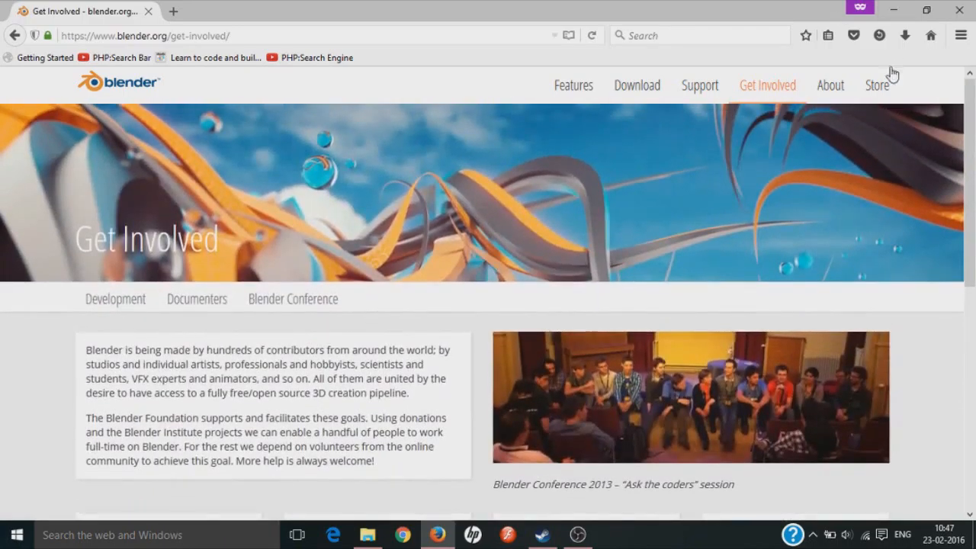
Open the Blender Store and look through its banners, product categories and featured products.
click(883, 90)
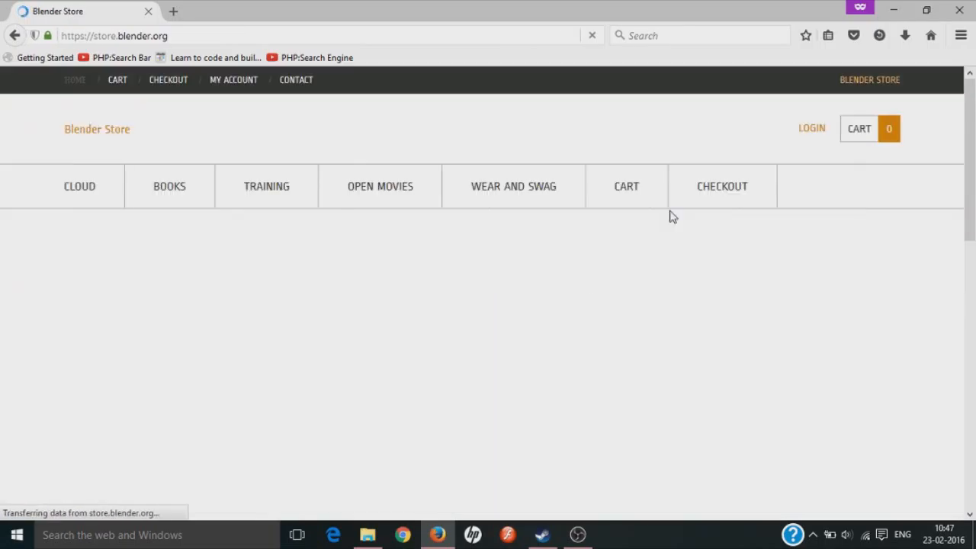
scroll(99, 278, down, 3)
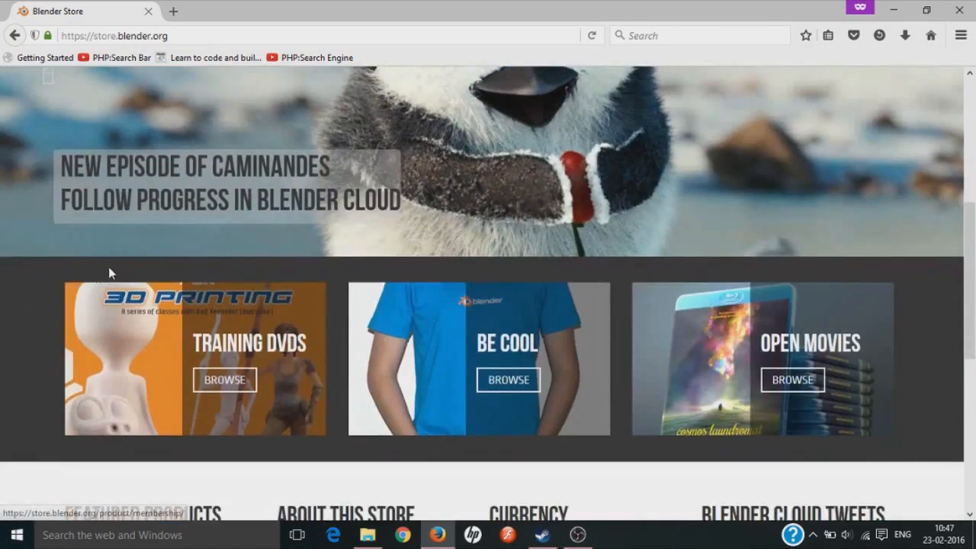
scroll(111, 275, up, 3)
scroll(112, 268, down, 7)
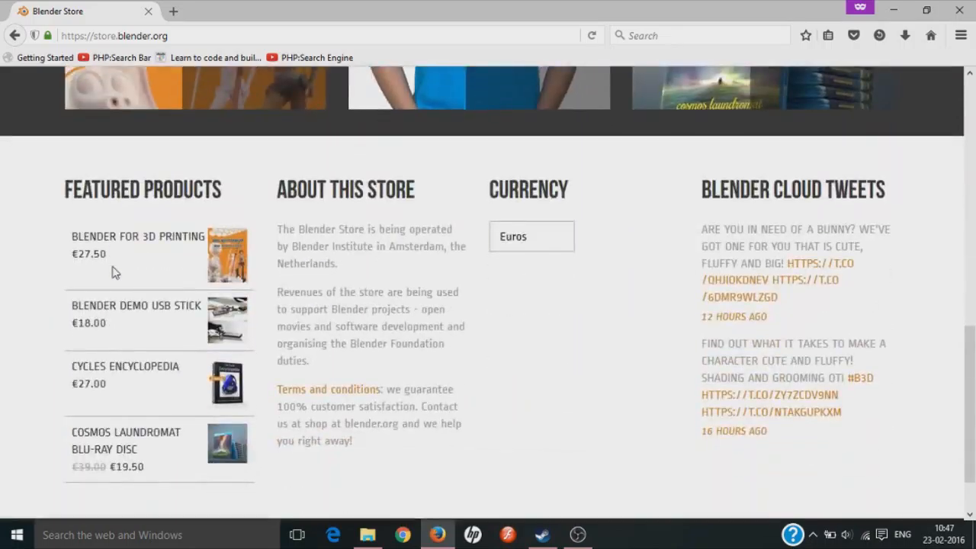
scroll(112, 273, down, 2)
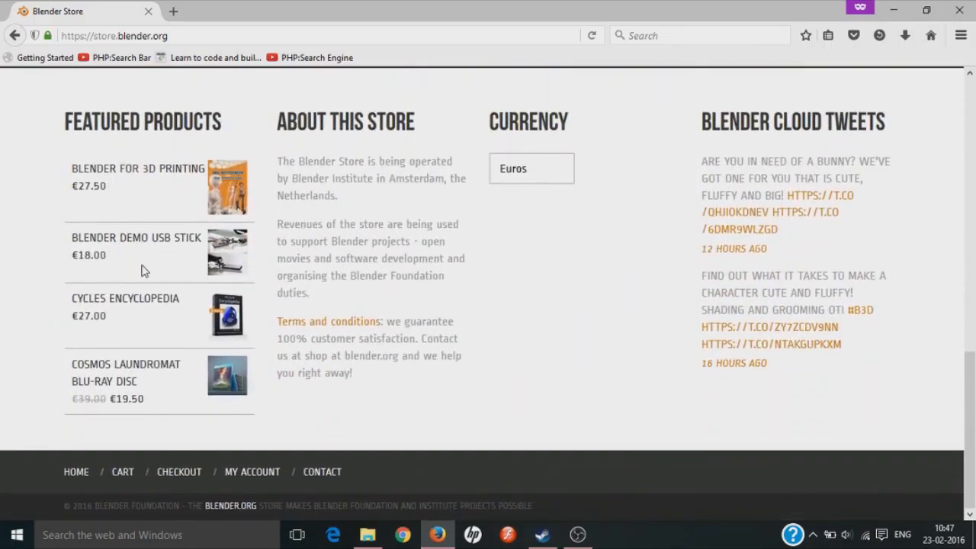
scroll(144, 294, up, 10)
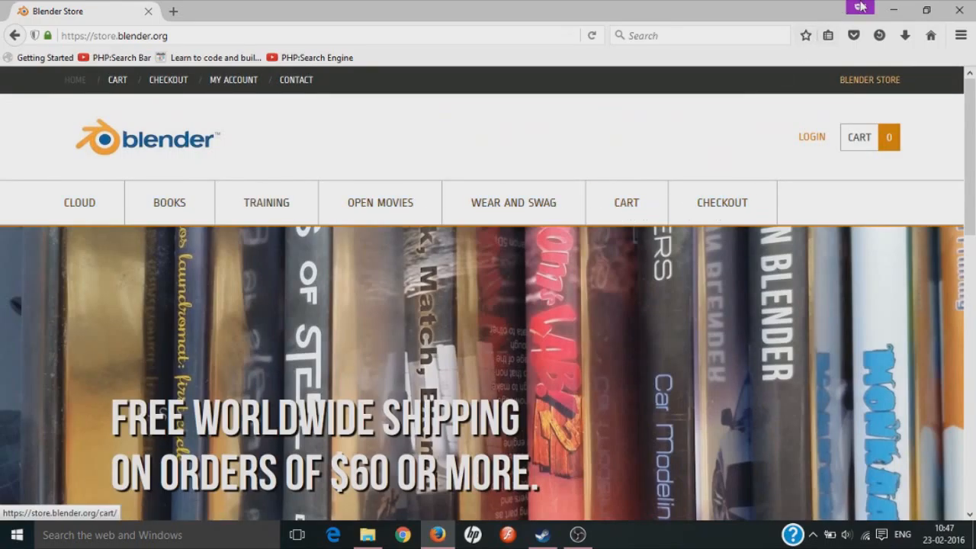
Minimize the browser, return to Blender's Steam store page and launch Blender from its Use Blender section.
click(894, 9)
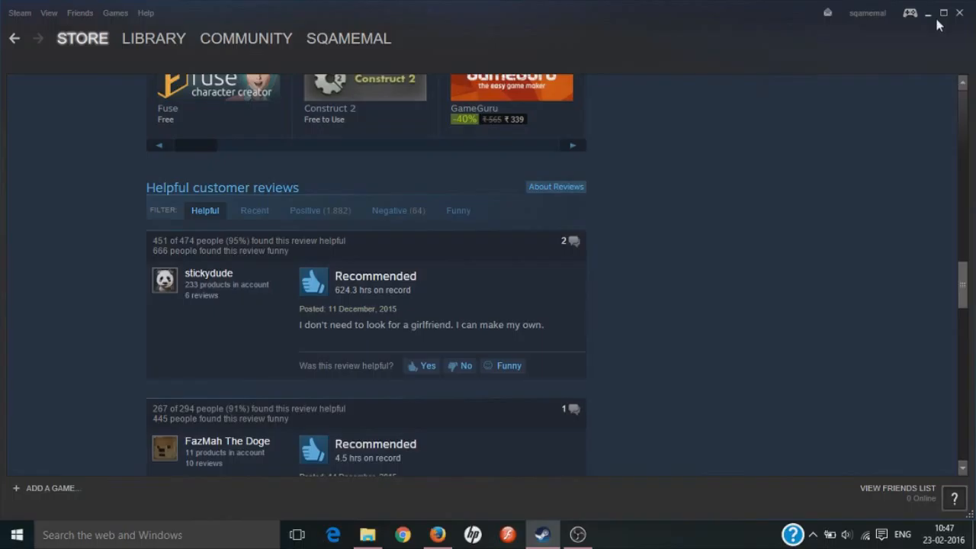
click(928, 13)
click(557, 532)
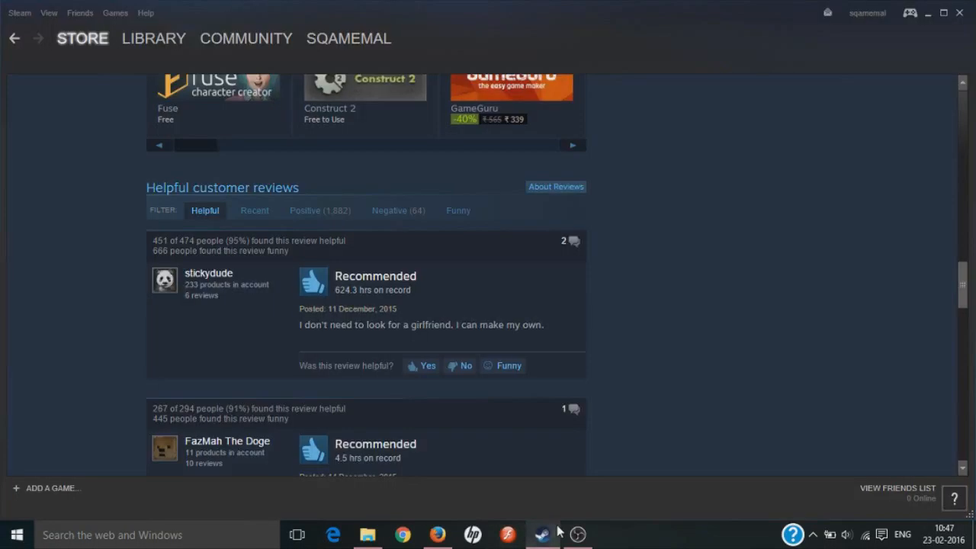
scroll(613, 451, up, 10)
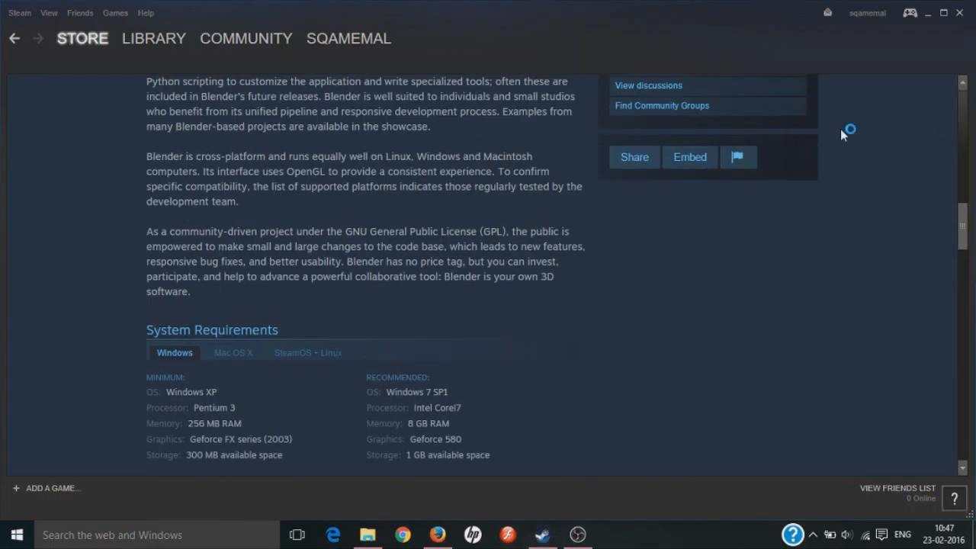
scroll(725, 229, up, 9)
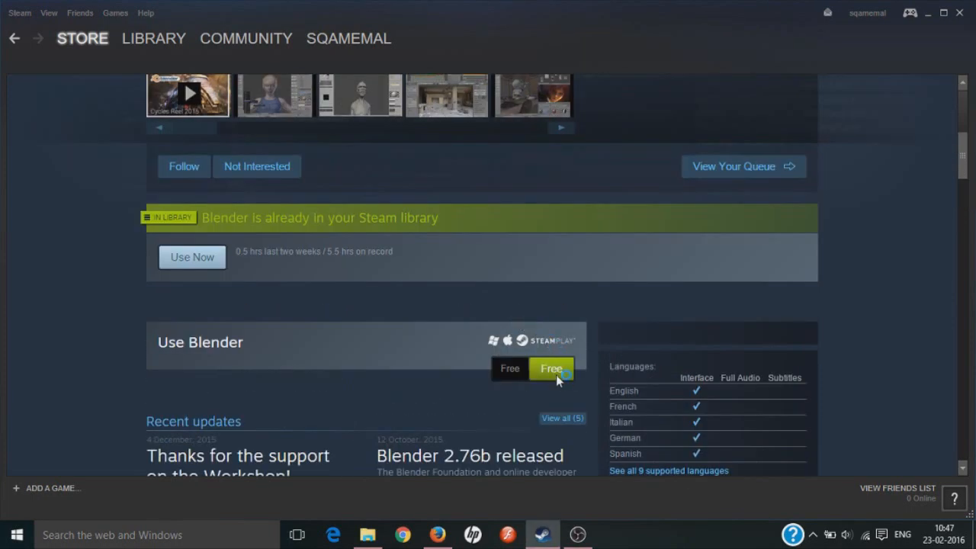
click(556, 371)
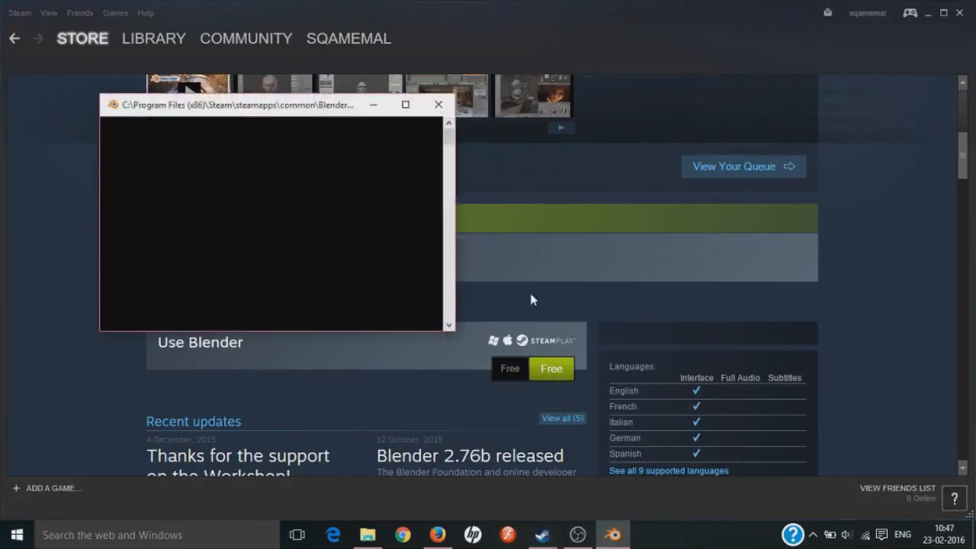
Open the Software section of the Steam library and launch Blender 2.76b from its page.
mouse_move(158, 36)
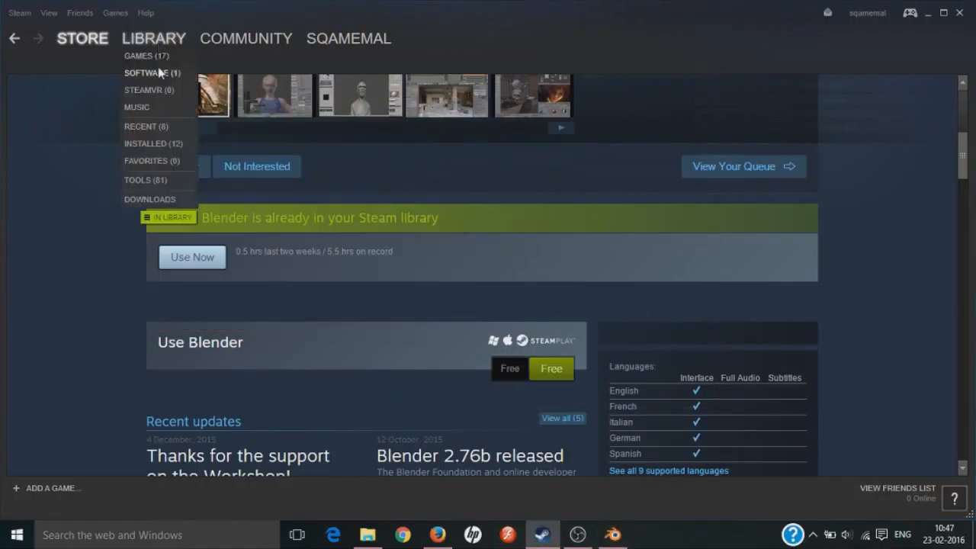
click(159, 74)
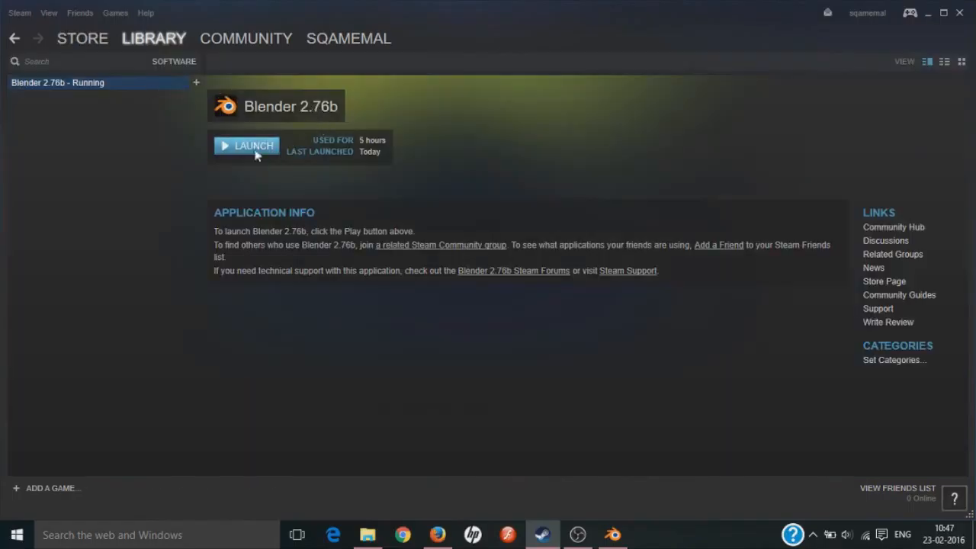
click(248, 147)
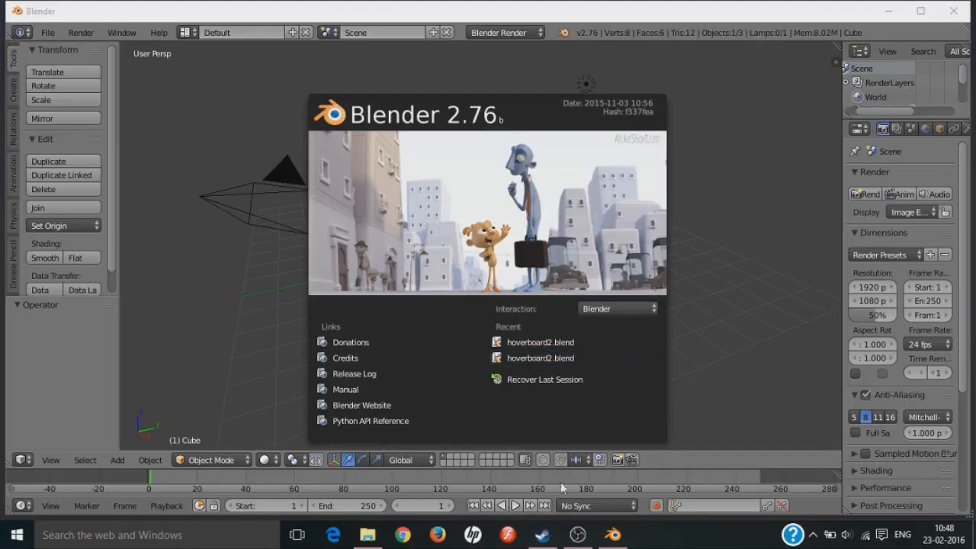
Check Blender's Steam library page, return to the Blender window, maximize it and dismiss the splash screen.
click(542, 534)
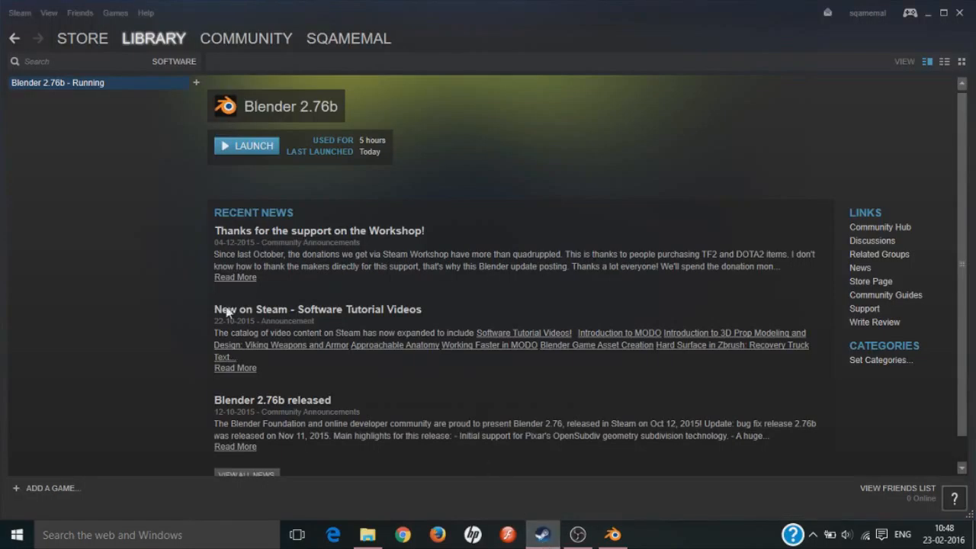
click(613, 535)
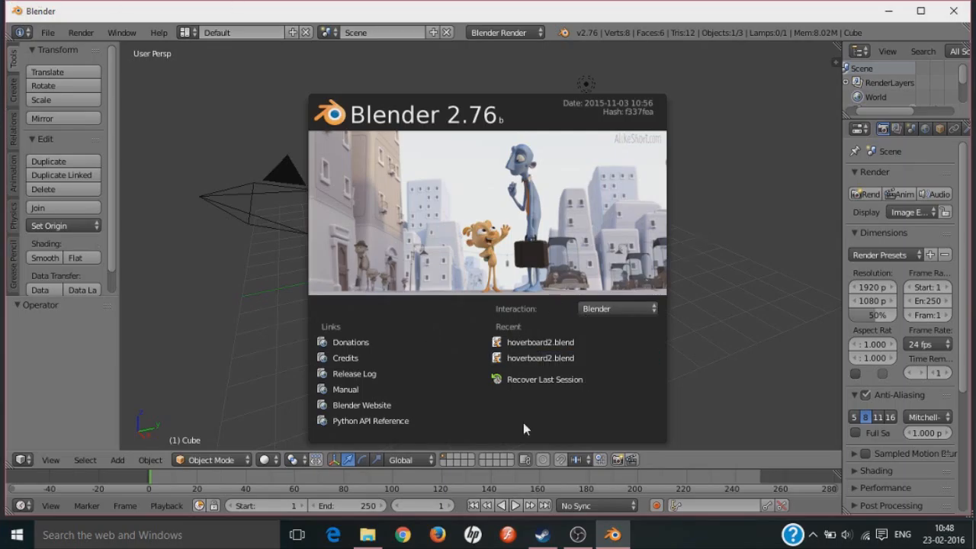
click(921, 10)
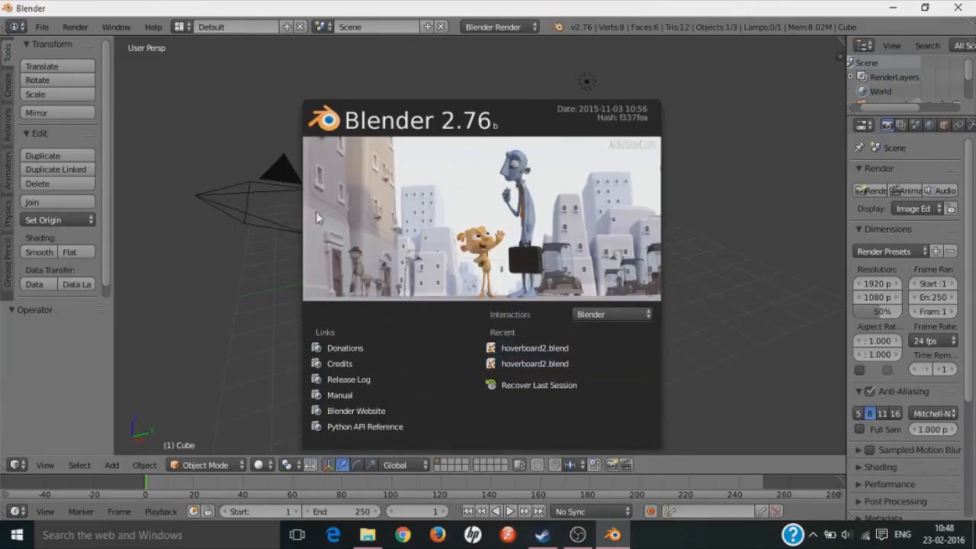
click(227, 231)
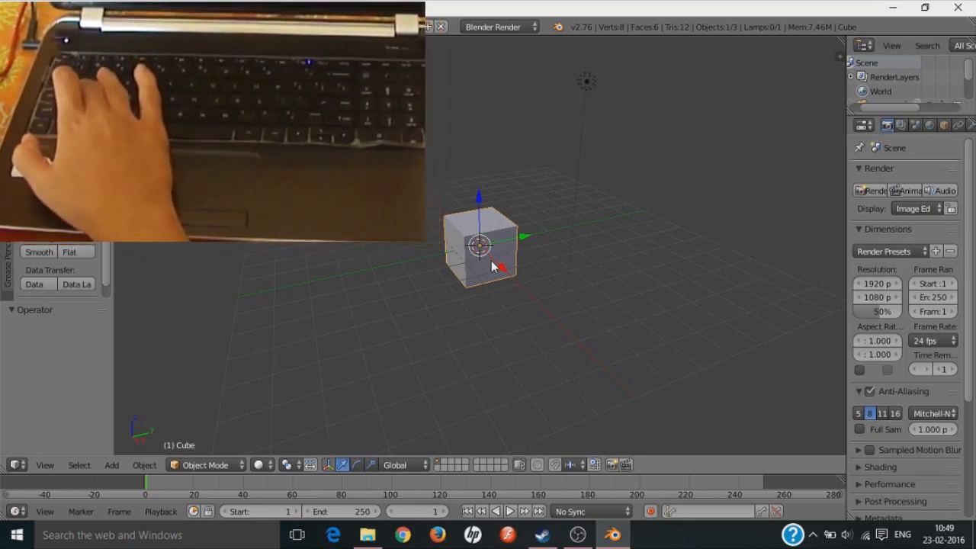
Deselect every object in the scene and select all of them again.
key(a)
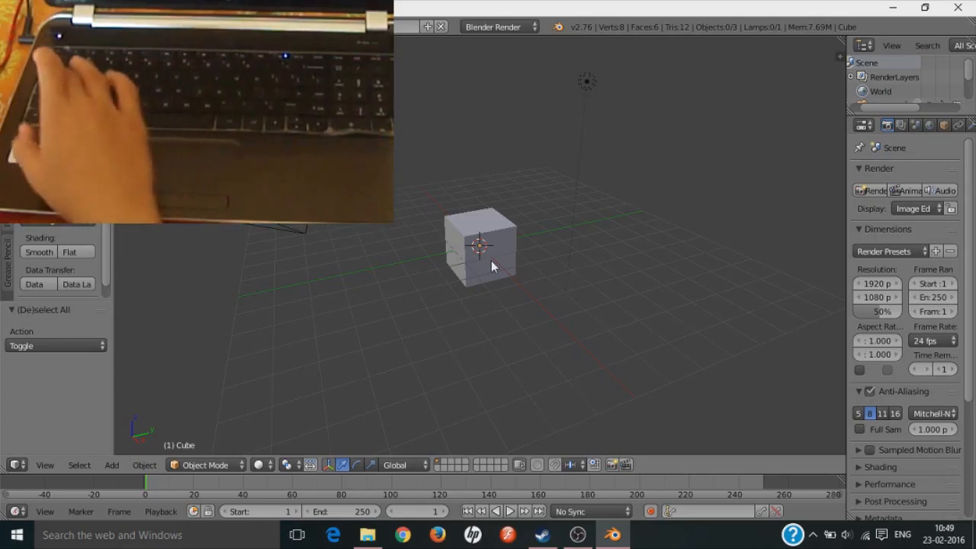
key(a)
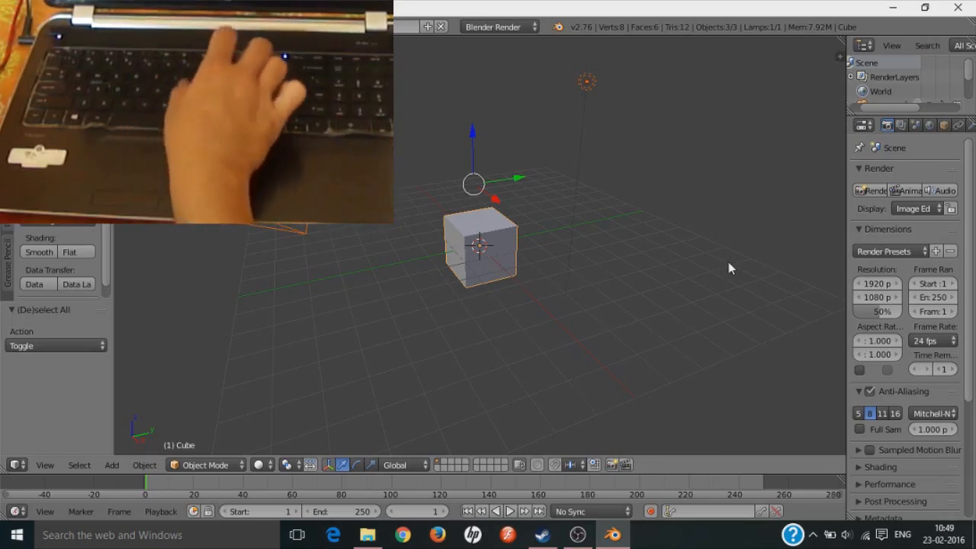
Start the Screencast Keys display from the 3D view's properties and hide those properties again.
key(n)
scroll(730, 267, down, 10)
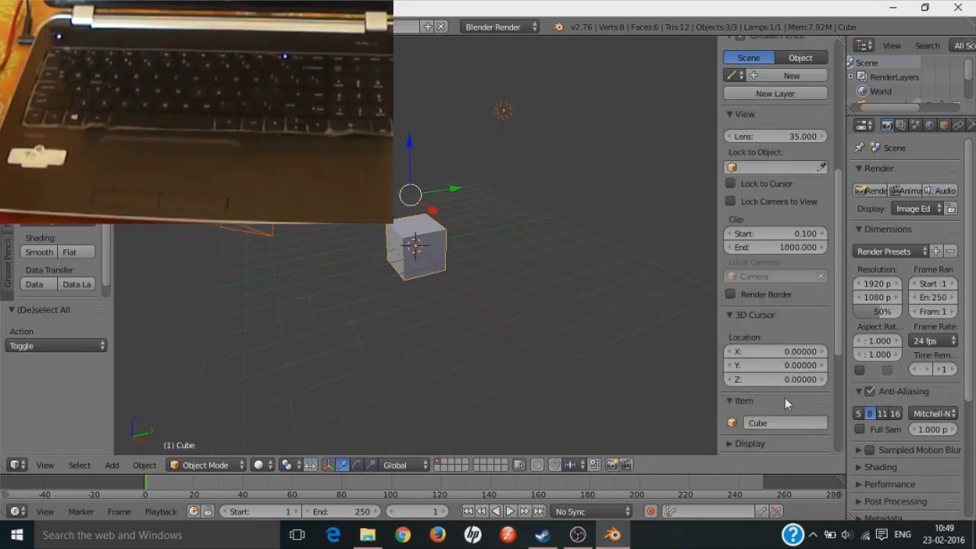
click(791, 436)
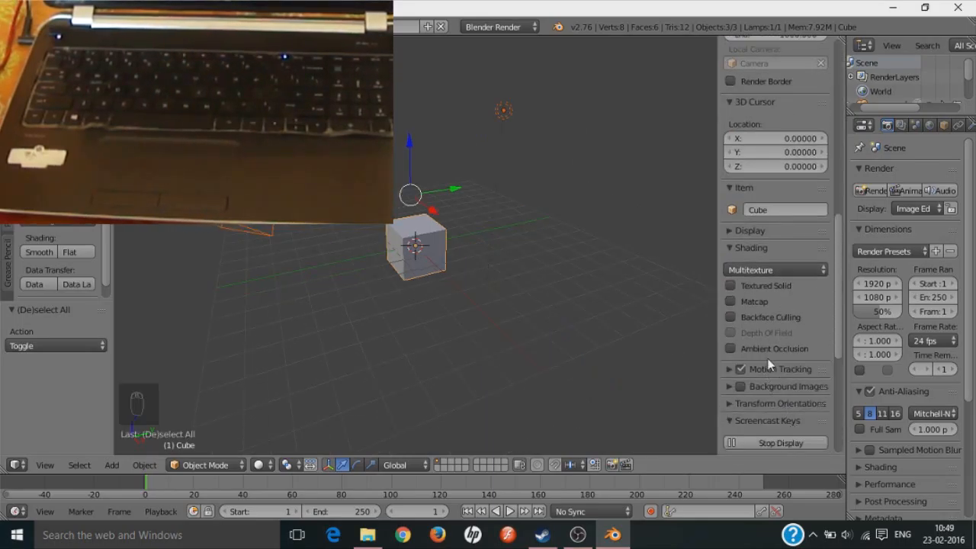
key(n)
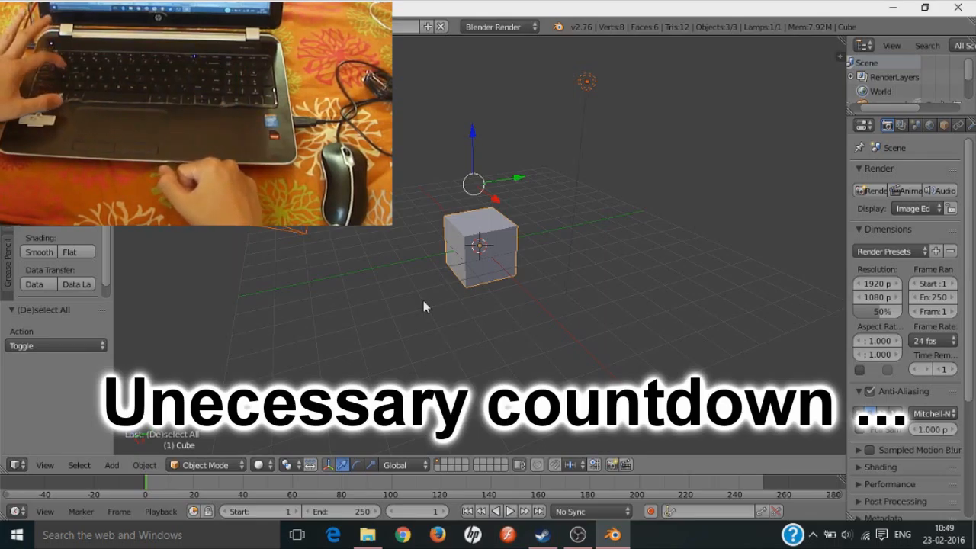
Toggle the selection of all scene objects off and on, leaving everything deselected.
key(a)
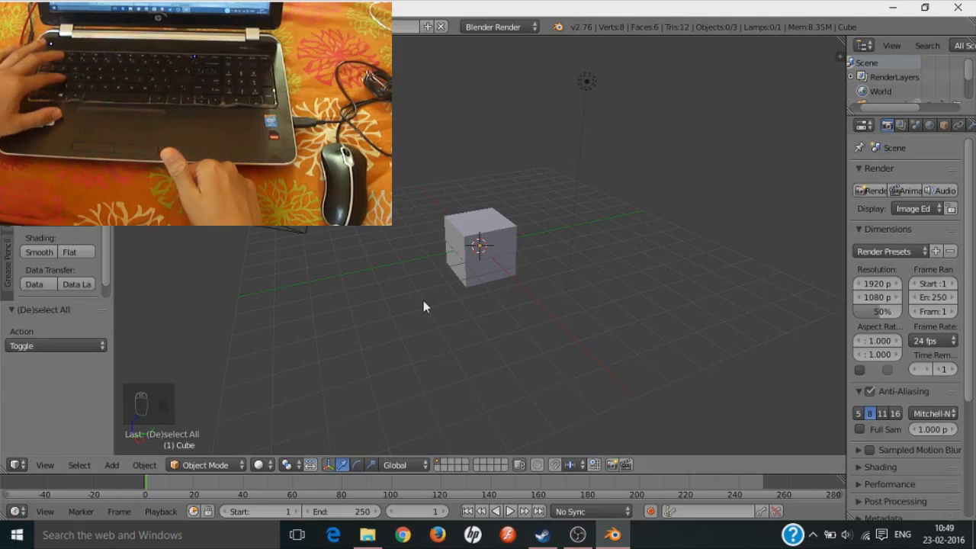
key(a)
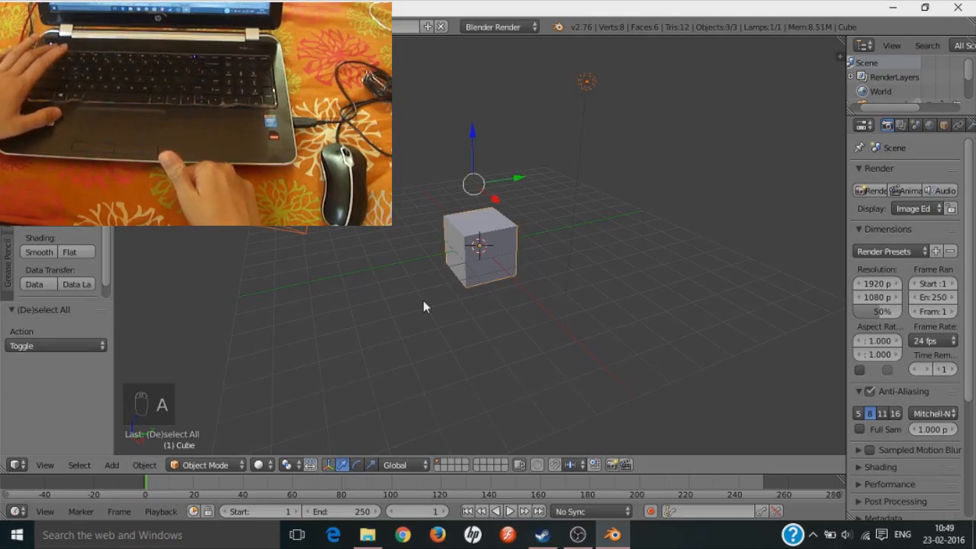
key(a)
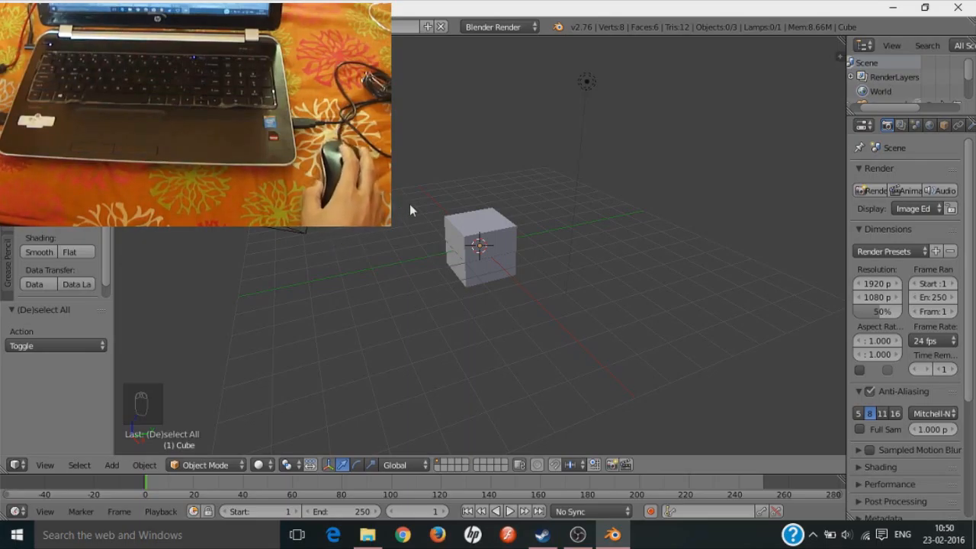
Select the cube, the lamp and the camera one after another.
right_click(479, 229)
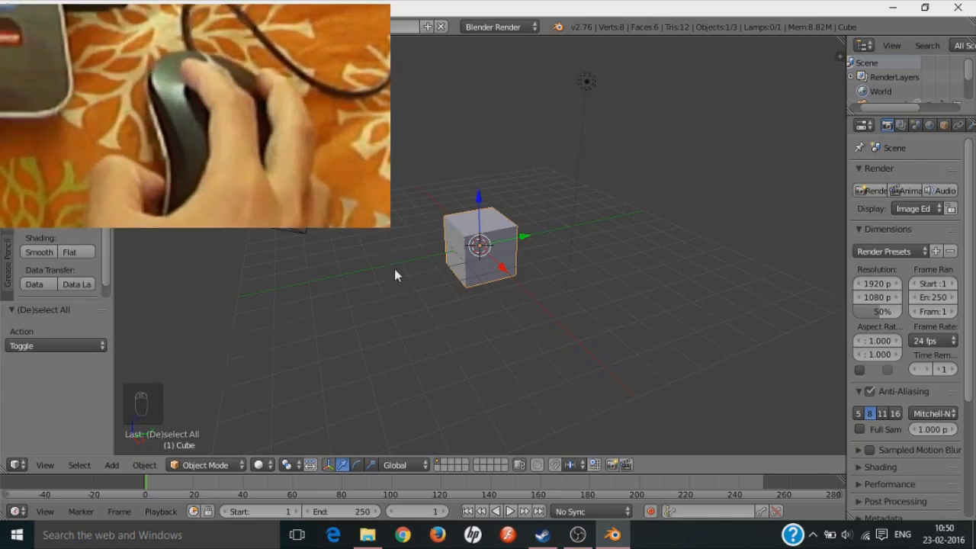
right_click(591, 80)
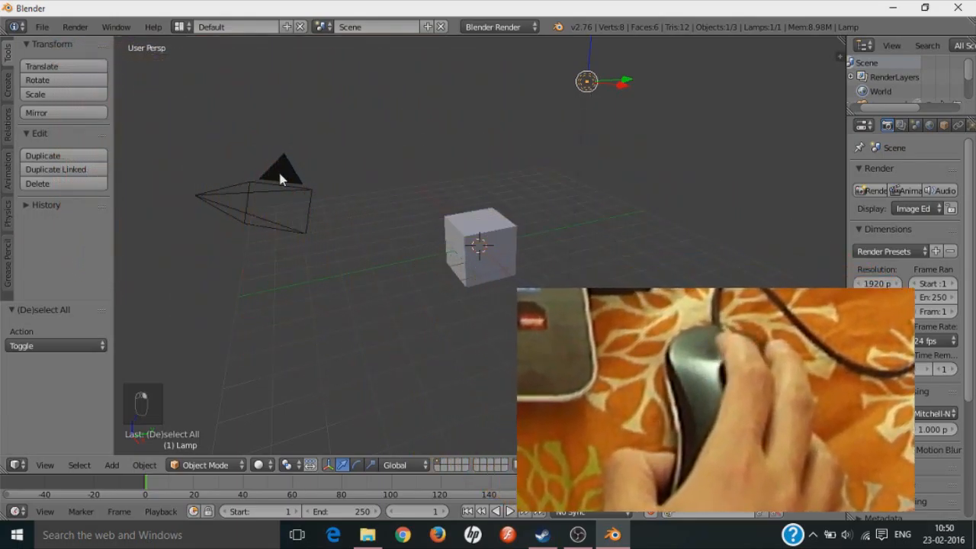
right_click(247, 200)
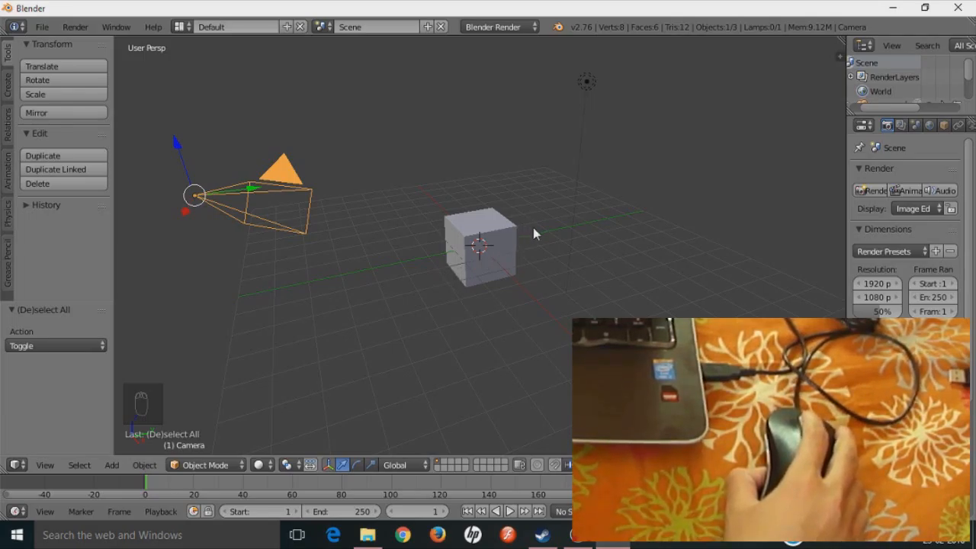
Orbit the view around the scene and select the cube.
middle_drag(532, 231, 325, 216)
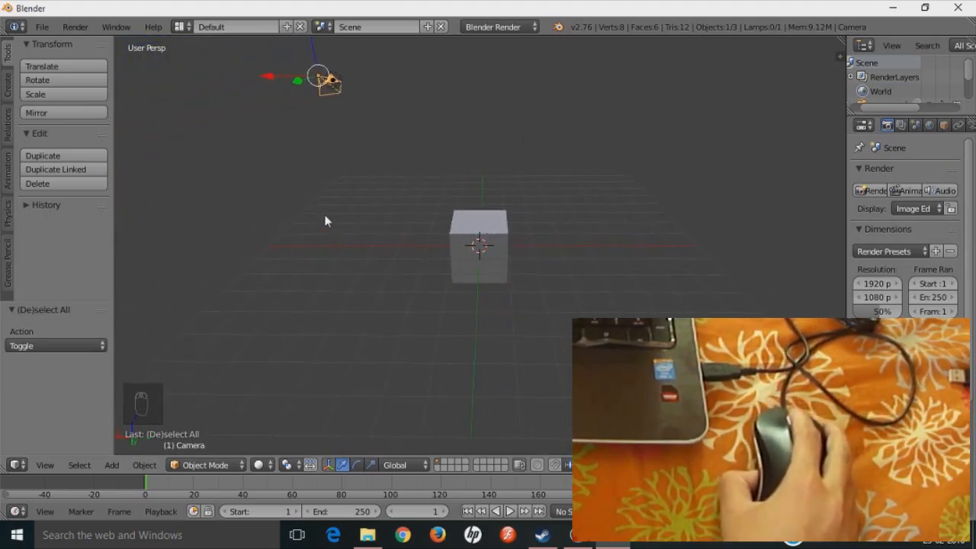
middle_drag(282, 244, 625, 243)
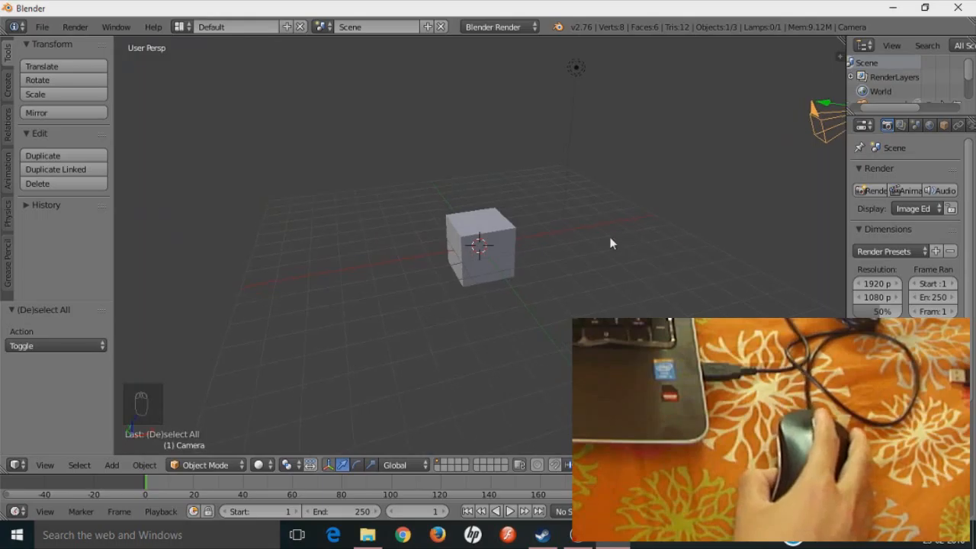
right_click(478, 260)
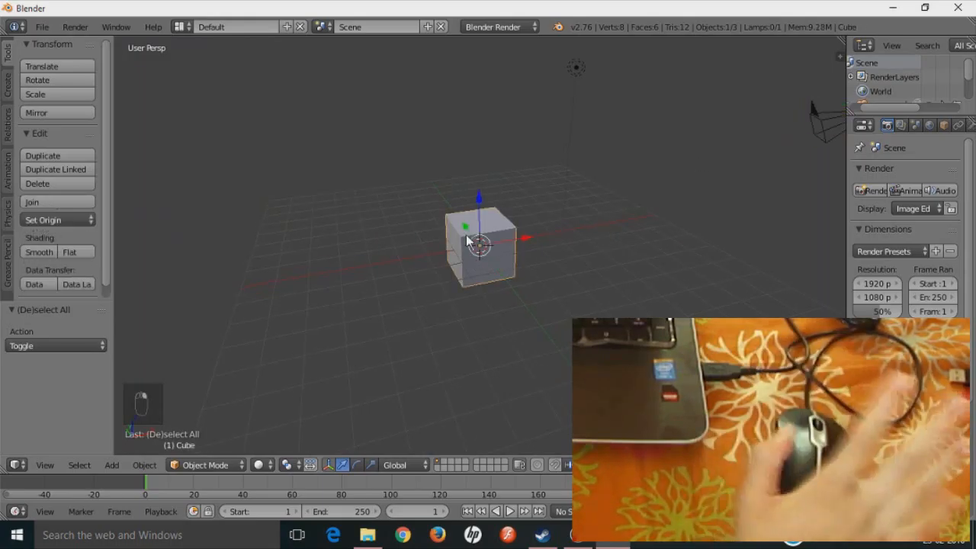
Orbit the 3D view freely around the selected cube to view it from several sides and from above.
middle_drag(468, 241, 638, 223)
middle_drag(549, 249, 486, 267)
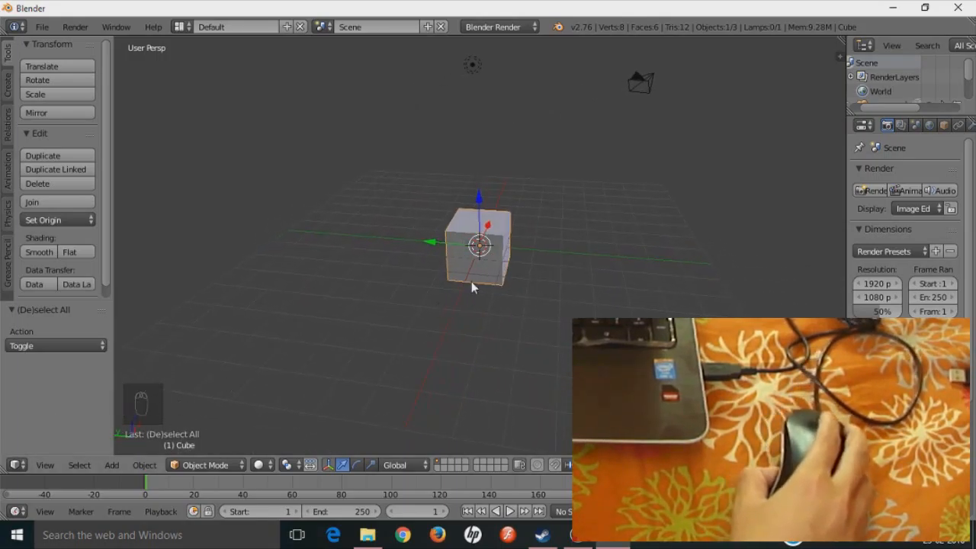
middle_drag(511, 263, 359, 239)
middle_drag(431, 244, 551, 244)
middle_drag(420, 254, 479, 252)
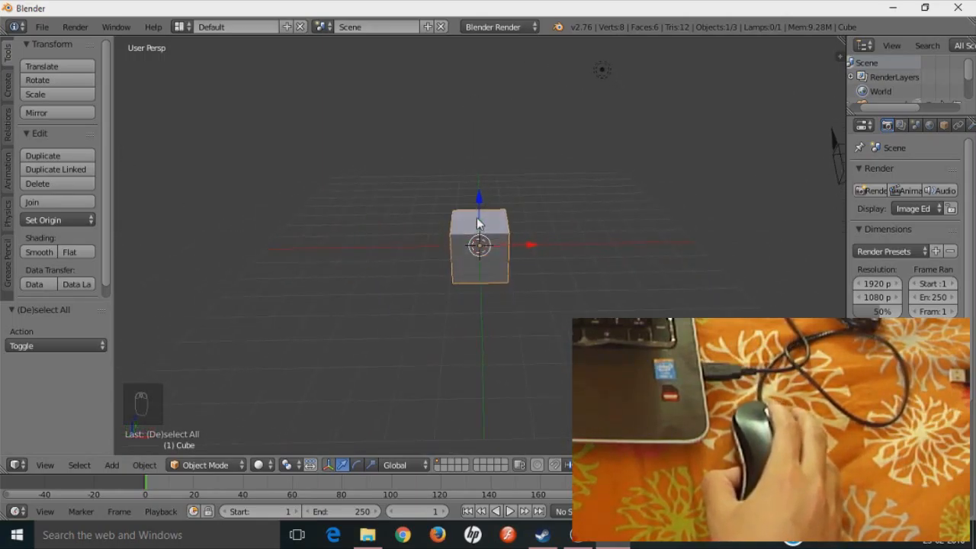
middle_drag(476, 248, 481, 347)
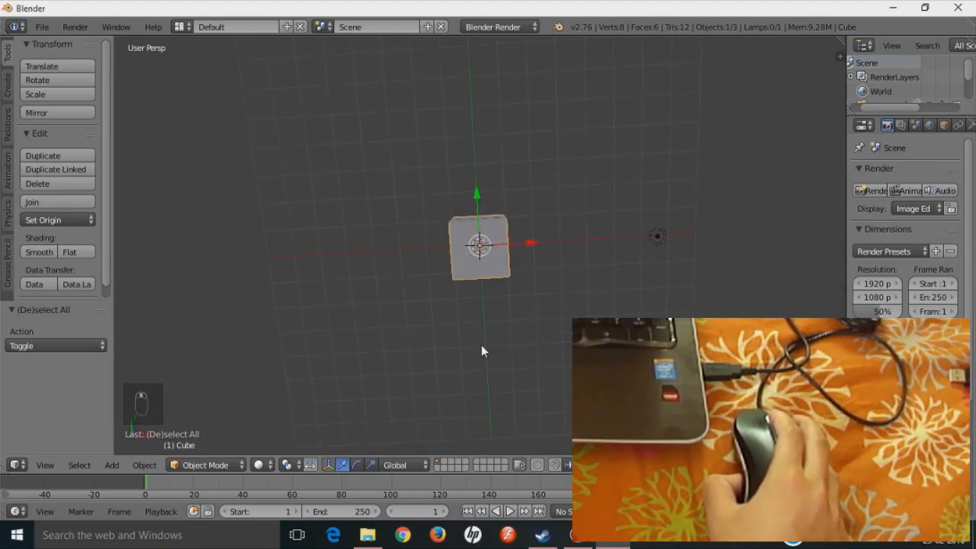
middle_drag(481, 351, 521, 252)
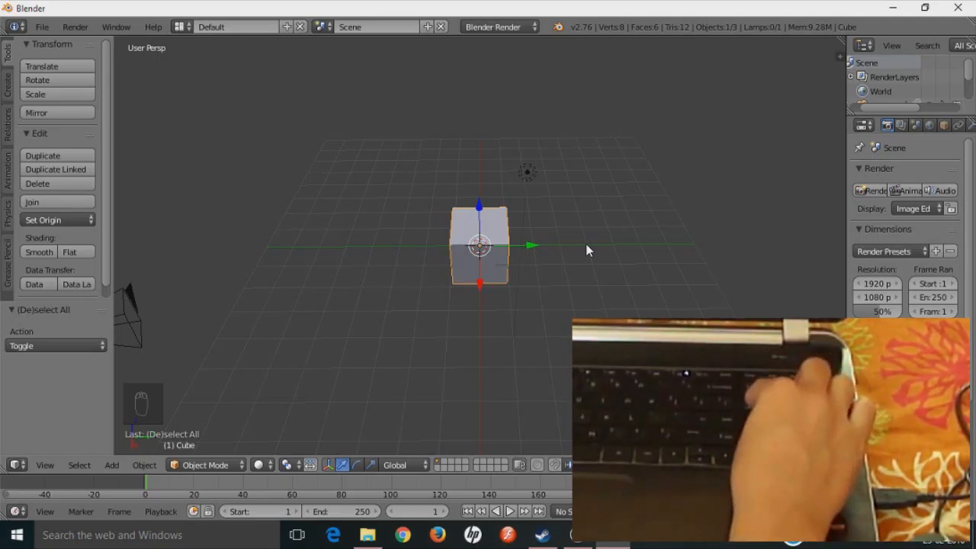
View the cube from the top and right, tilting the view and toggling between orthographic and perspective projection.
key(KP_7)
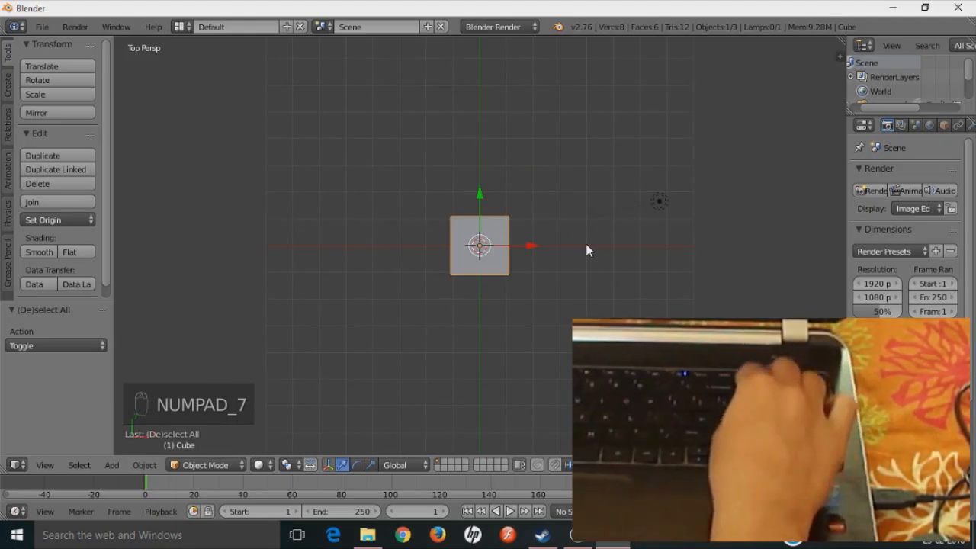
key(KP_8)
key(KP_5)
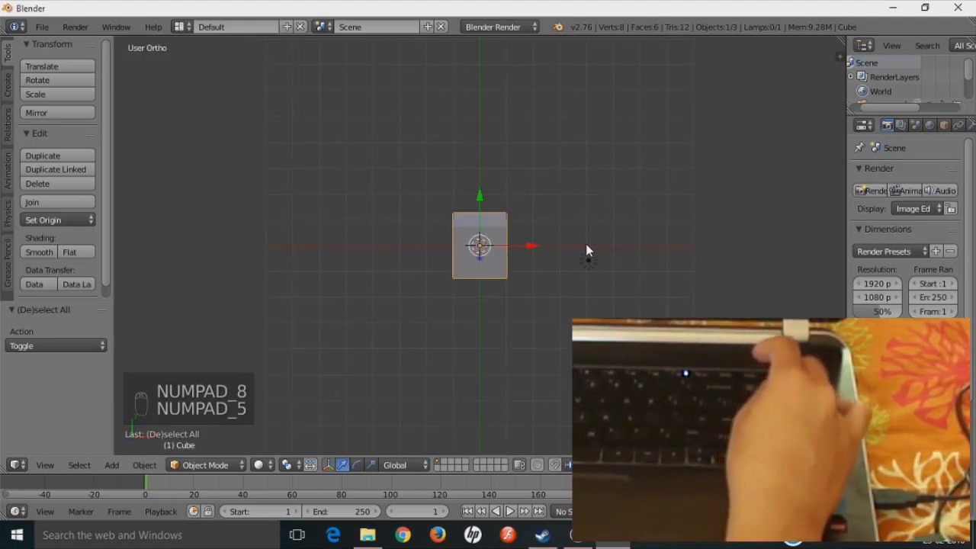
key(KP_2)
key(KP_3)
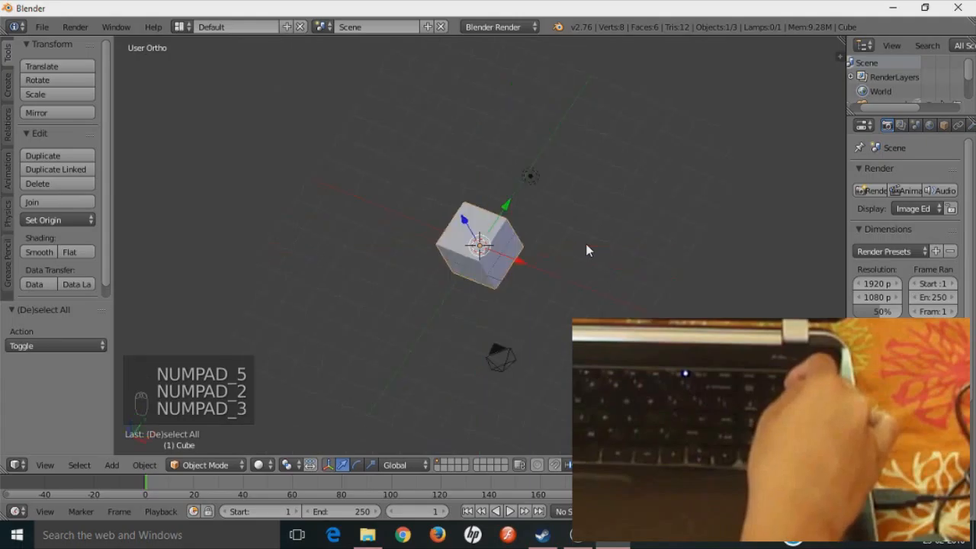
key(KP_5)
key(KP_3)
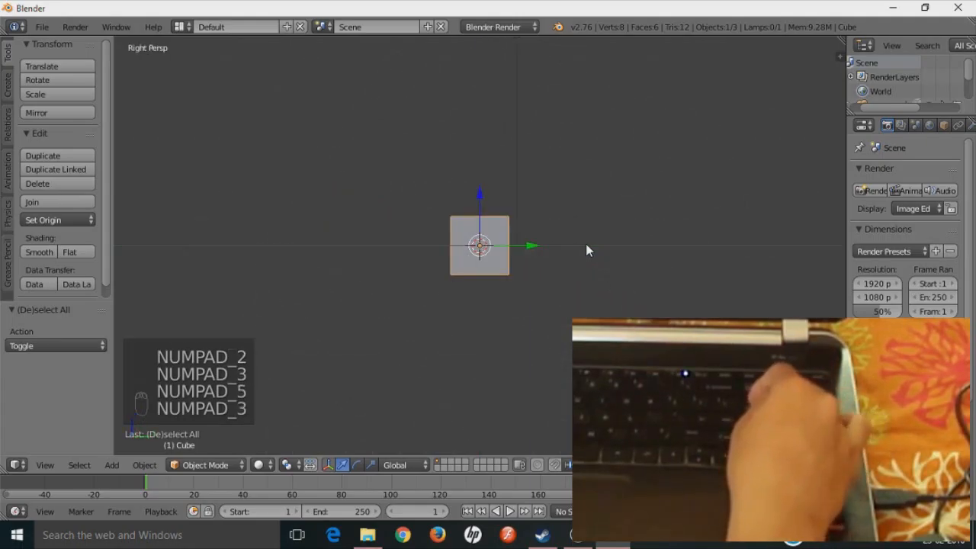
Rotate the view horizontally around the cube in fixed increments, first to the left and back to the right.
key(KP_6)
key(KP_4)
key(KP_4)
key(KP_4)
key(KP_4)
key(KP_4)
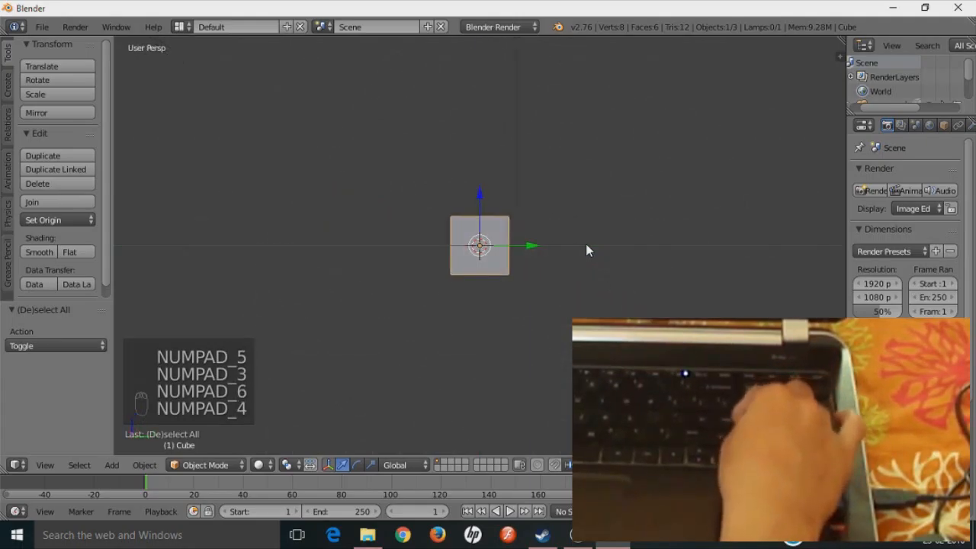
key(KP_4)
key(KP_4)
key(KP_4)
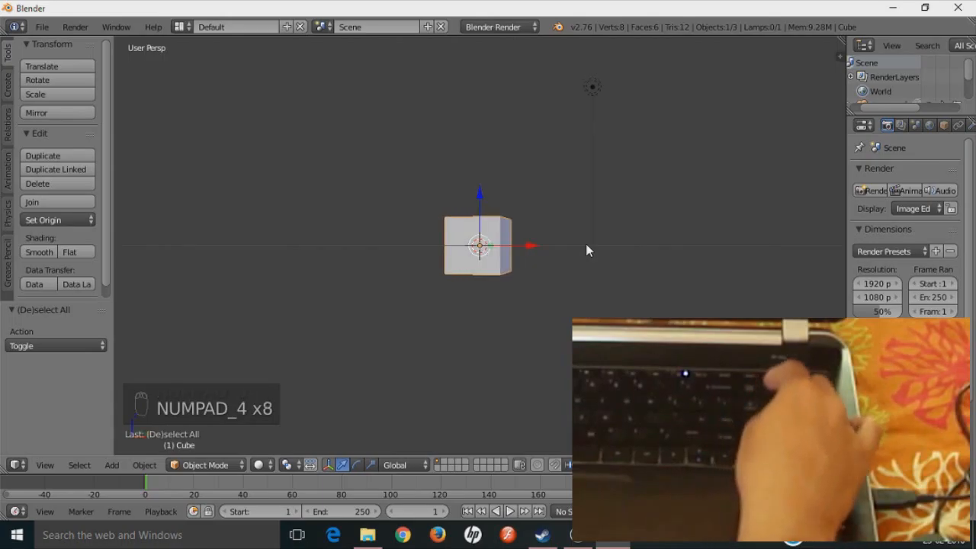
key(KP_6)
key(KP_6)
key(KP_6)
key(KP_6)
key(KP_6)
key(KP_6)
key(KP_6)
key(KP_6)
key(KP_6)
key(KP_6)
key(KP_6)
key(KP_6)
key(KP_6)
key(KP_6)
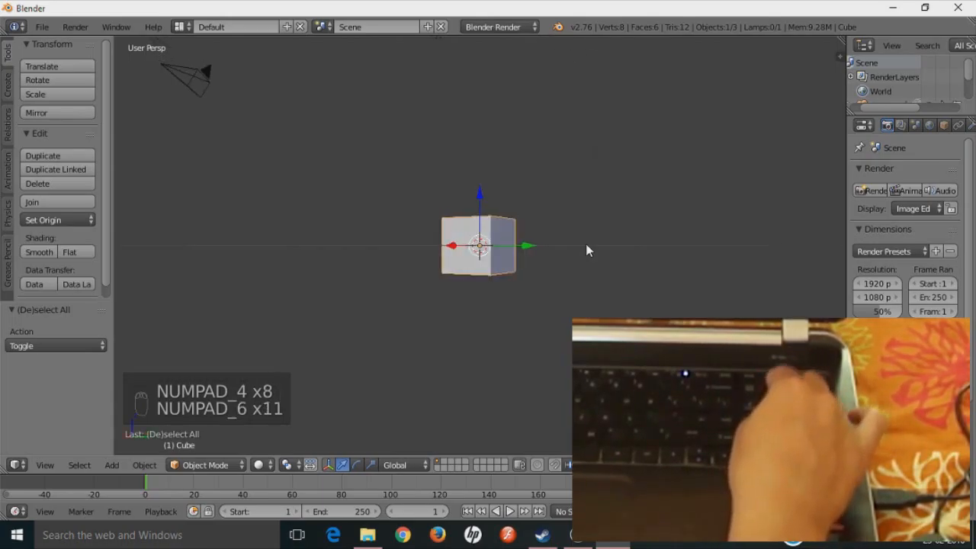
Rotate the view vertically around the cube in fixed increments, up and back down, and finish in front view.
key(KP_8)
key(KP_8)
key(KP_8)
key(KP_8)
key(KP_8)
key(KP_8)
key(KP_8)
key(KP_8)
key(KP_8)
key(KP_8)
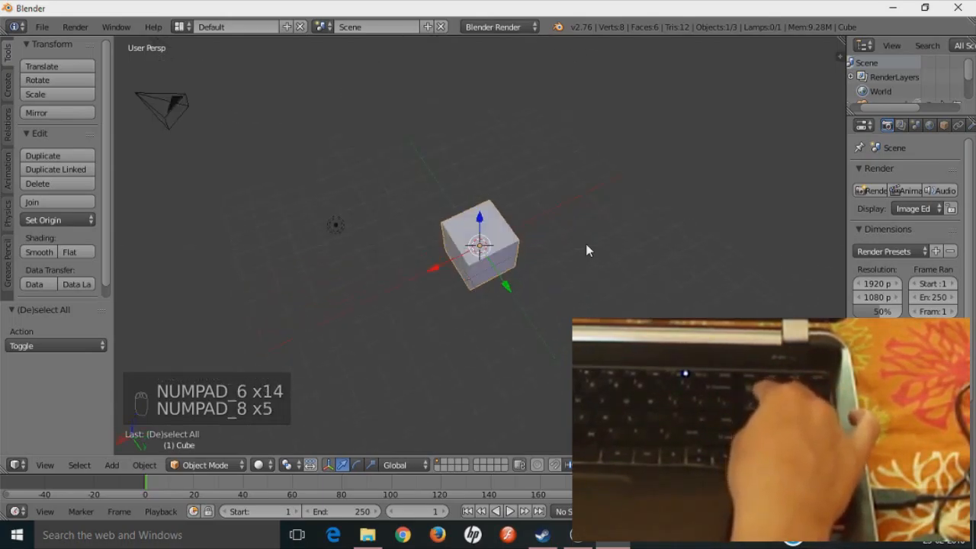
key(KP_2)
key(KP_2)
key(KP_2)
key(KP_2)
key(KP_2)
key(KP_2)
key(KP_2)
key(KP_2)
key(KP_2)
key(KP_2)
key(KP_2)
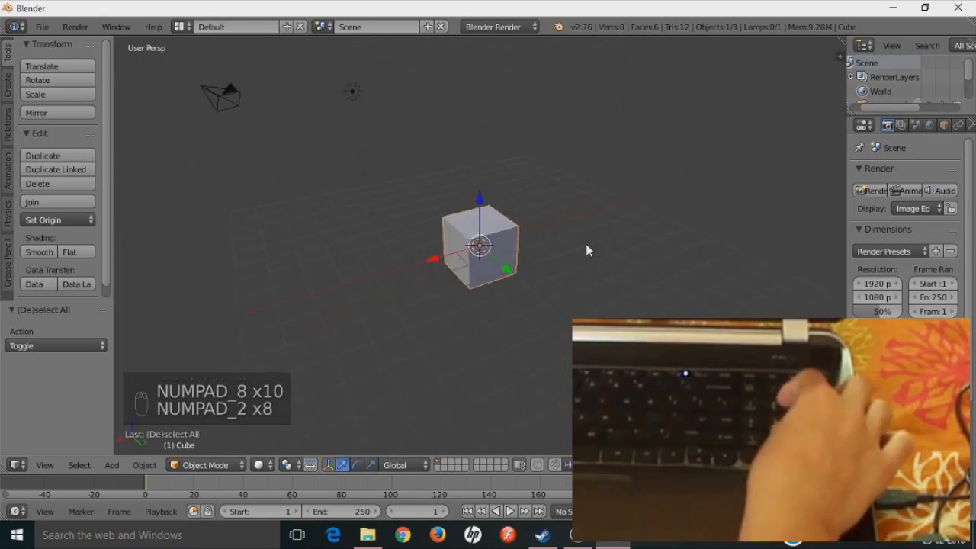
key(KP_1)
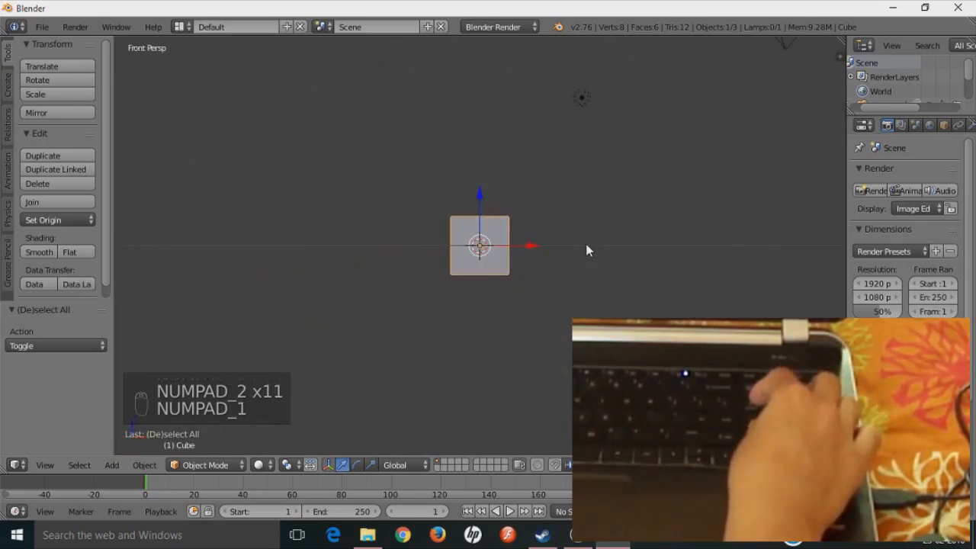
View the cube from the right, top and bottom, switching to orthographic projection and finishing in right view.
key(KP_3)
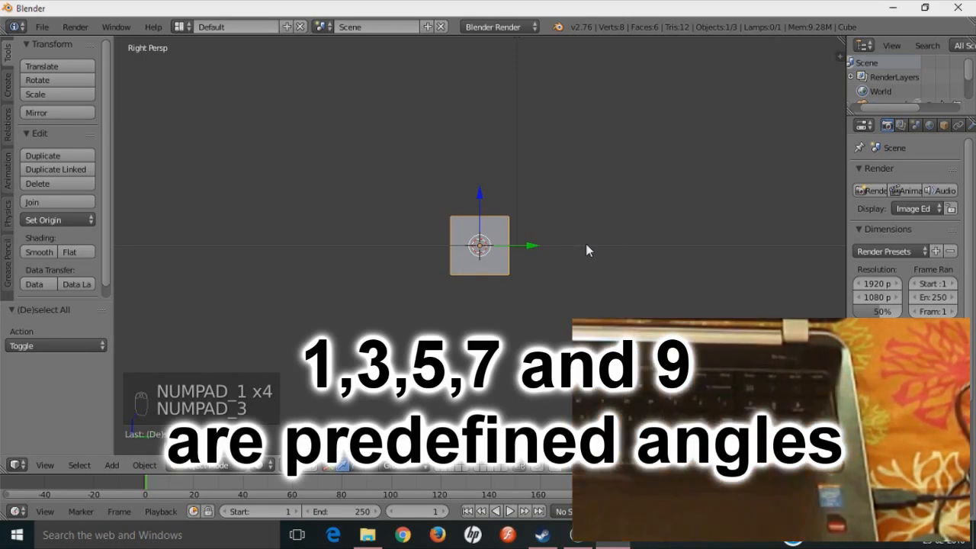
key(KP_5)
key(KP_9)
key(KP_7)
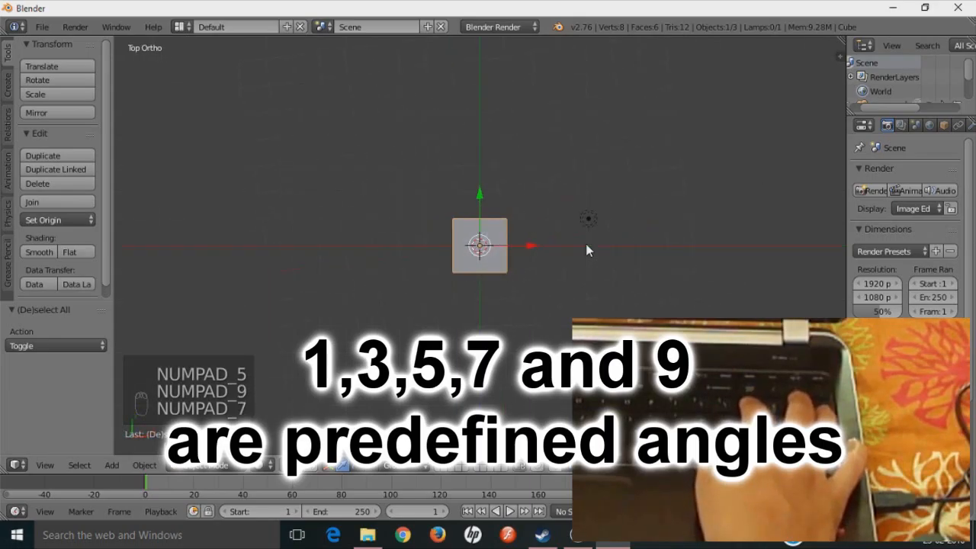
key(KP_7)
key(KP_9)
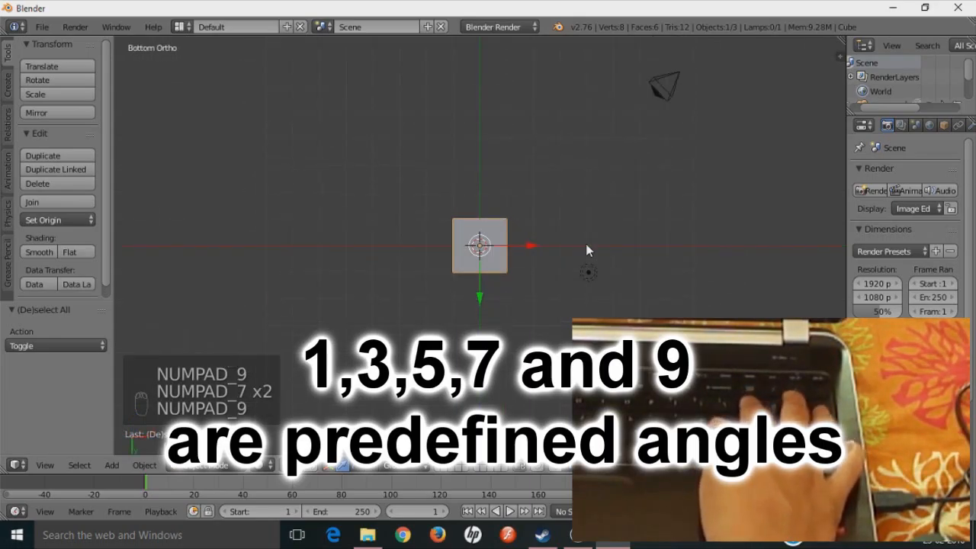
key(KP_9)
key(KP_7)
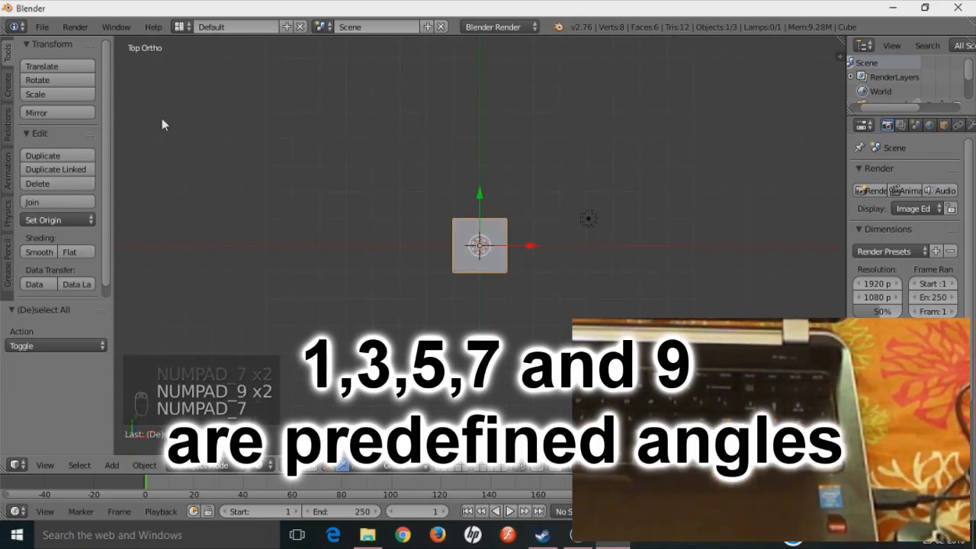
key(KP_3)
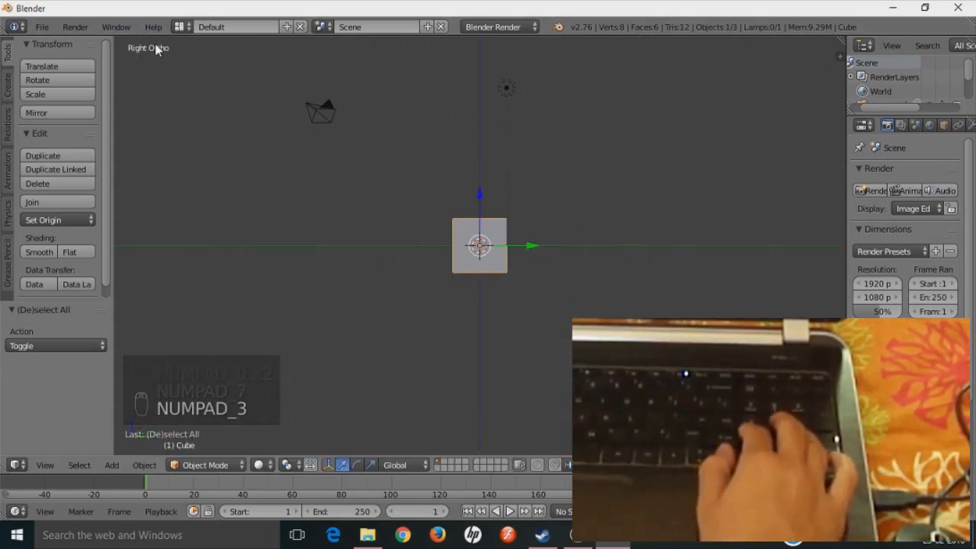
Switch to front view in perspective projection, rotate the view in increments, and orbit freely around the cube.
key(KP_1)
key(KP_5)
key(KP_4)
key(KP_8)
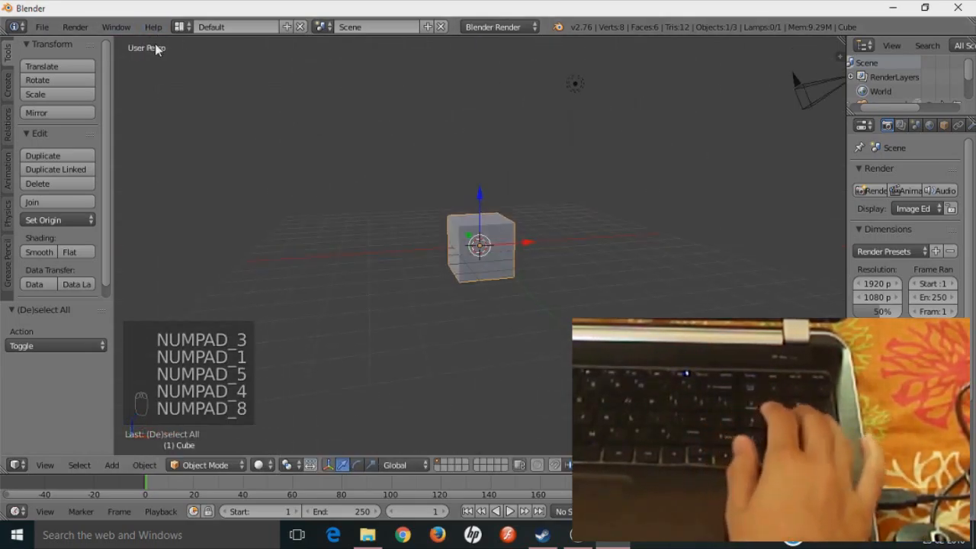
middle_drag(605, 240, 512, 286)
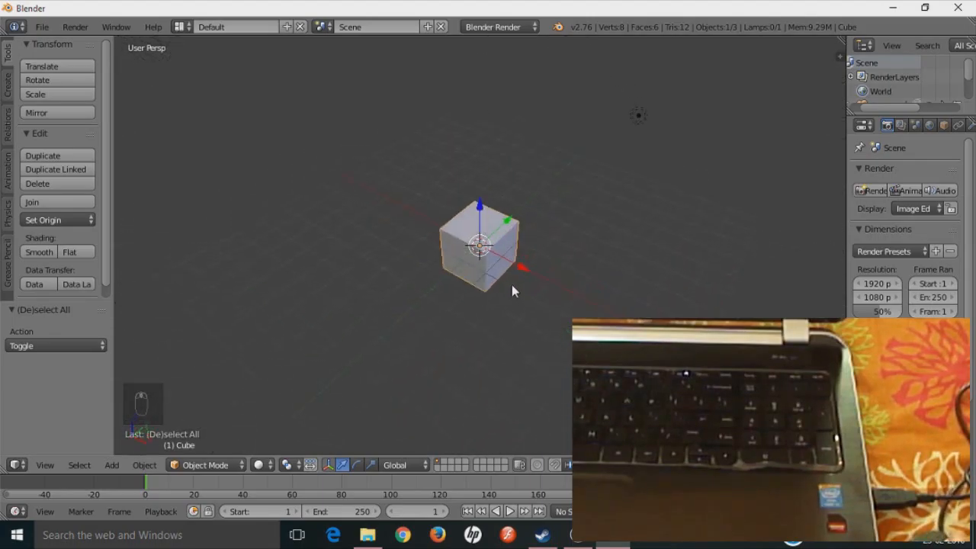
middle_drag(479, 244, 343, 218)
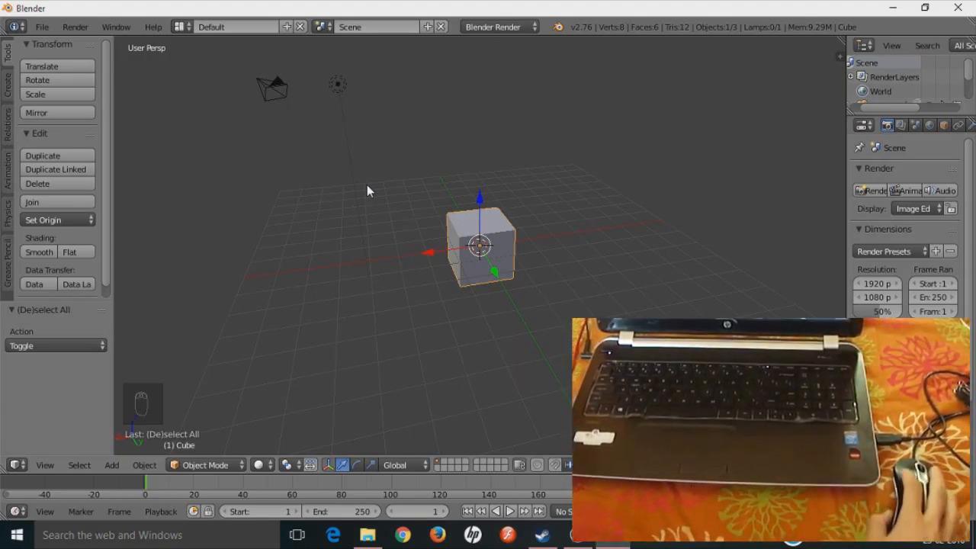
Try to move the cube about 7.2 units along the X axis with its manipulator, and cancel the move.
click(429, 254)
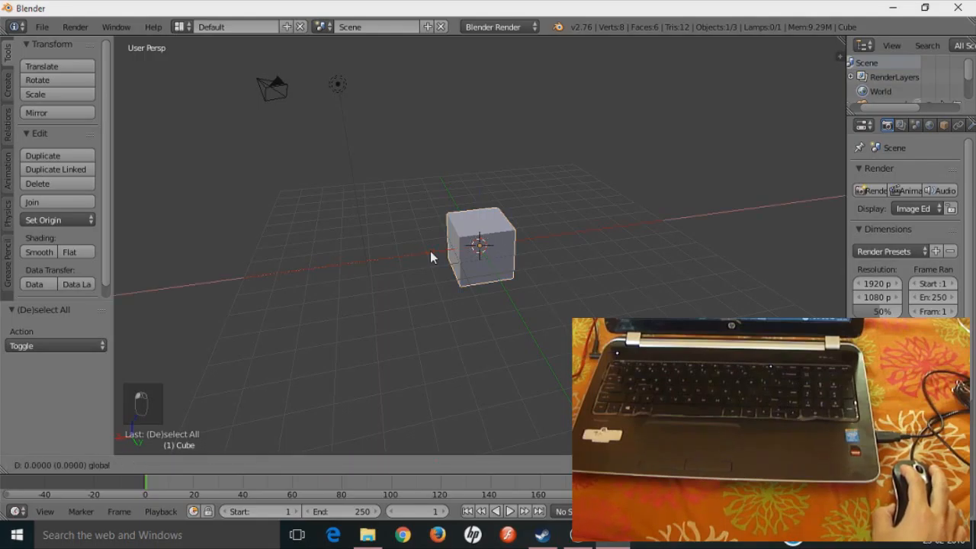
drag(431, 252, 221, 279)
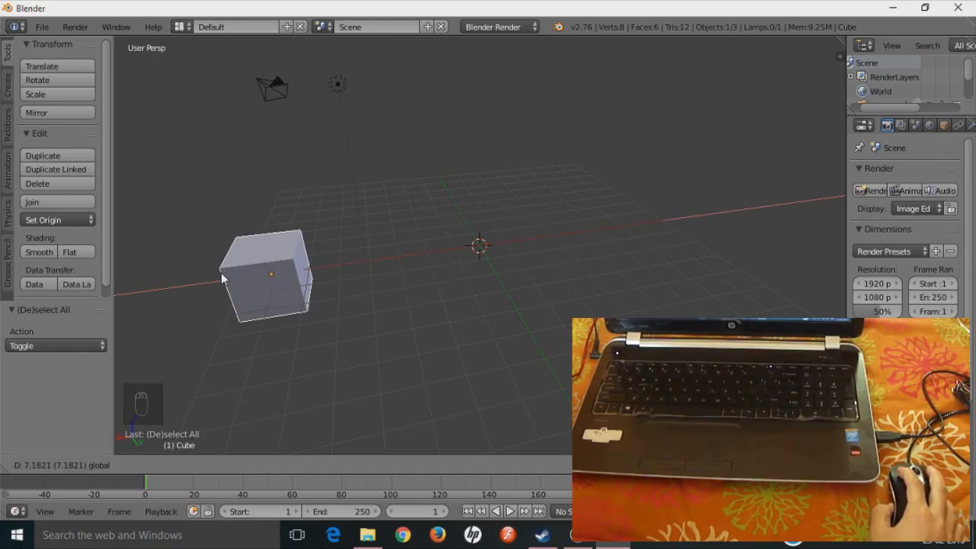
right_click(221, 276)
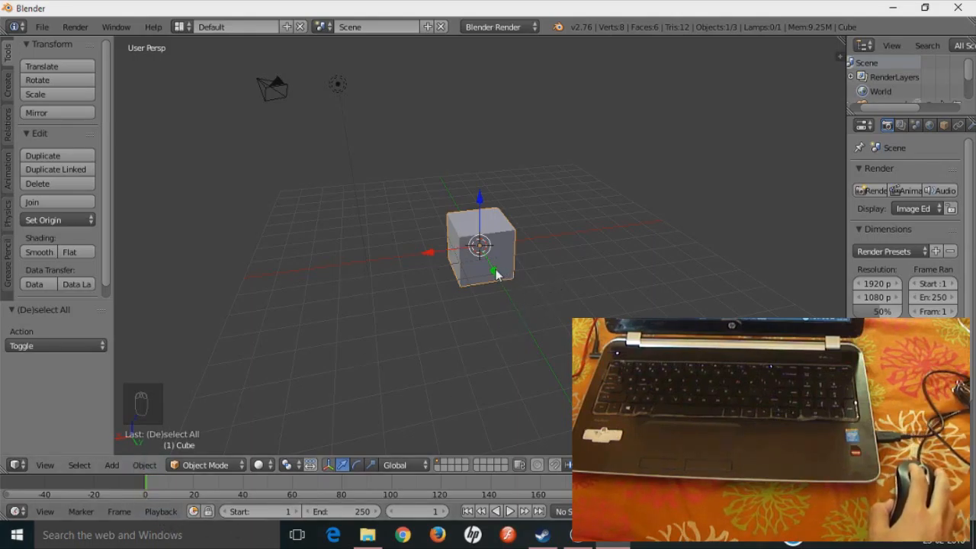
Try to move the cube about 5.6 units along the Y axis, and undo the move.
key(g)
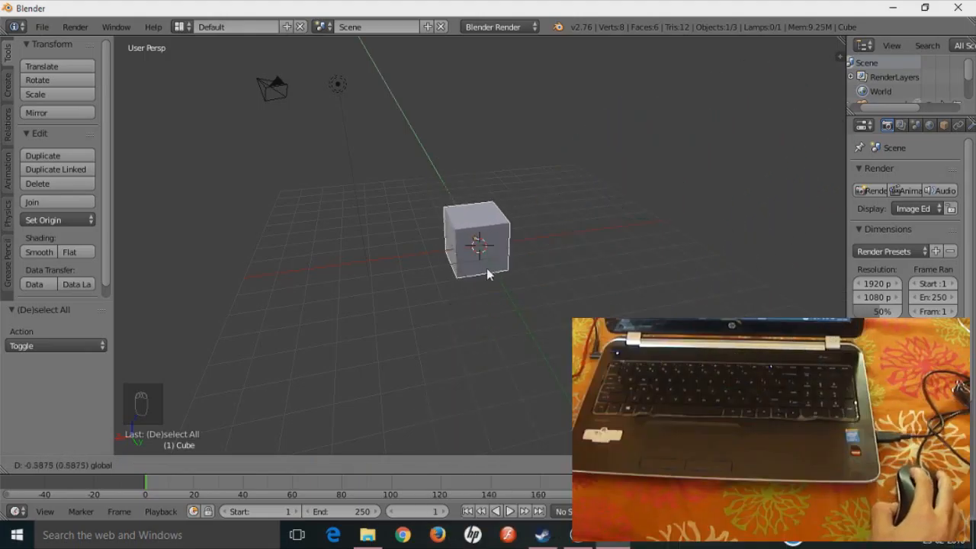
drag(571, 438, 534, 378)
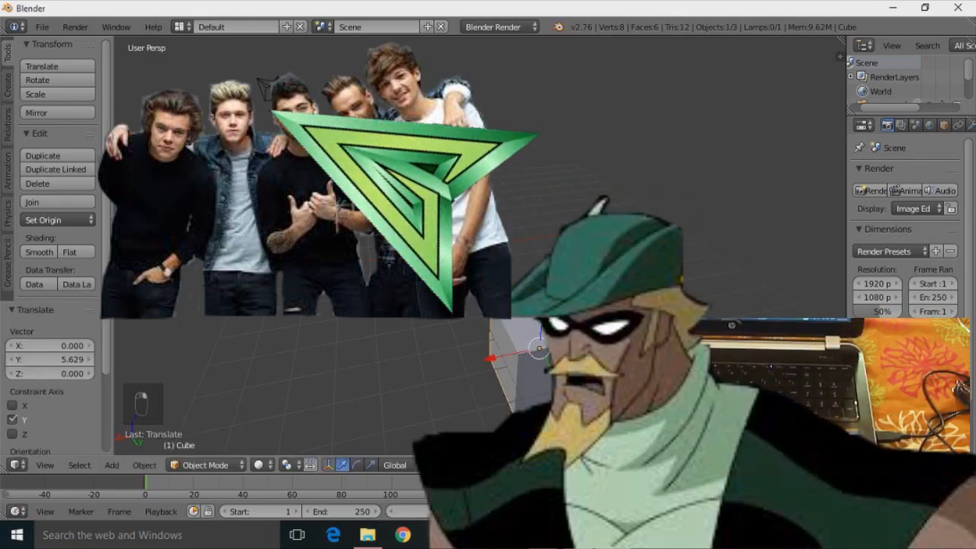
key(ctrl+z)
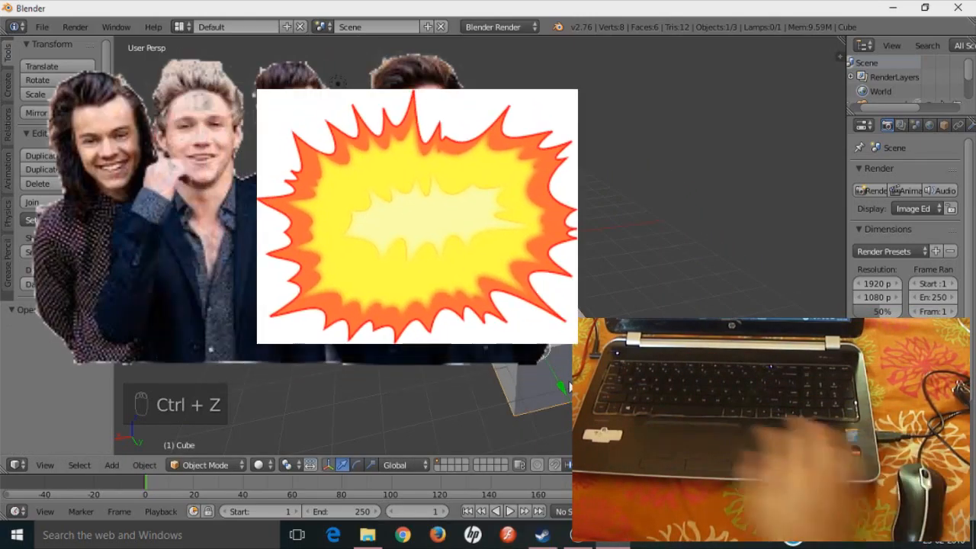
key(ctrl+z)
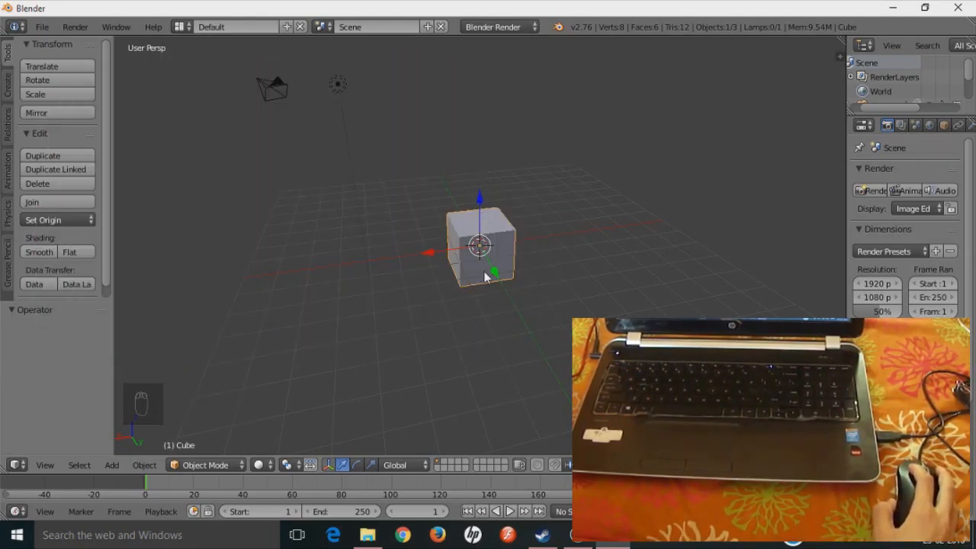
Try moving the cube about 6.3 units along Y and about 5.2 units up along Z, reverting each move.
drag(500, 282, 559, 409)
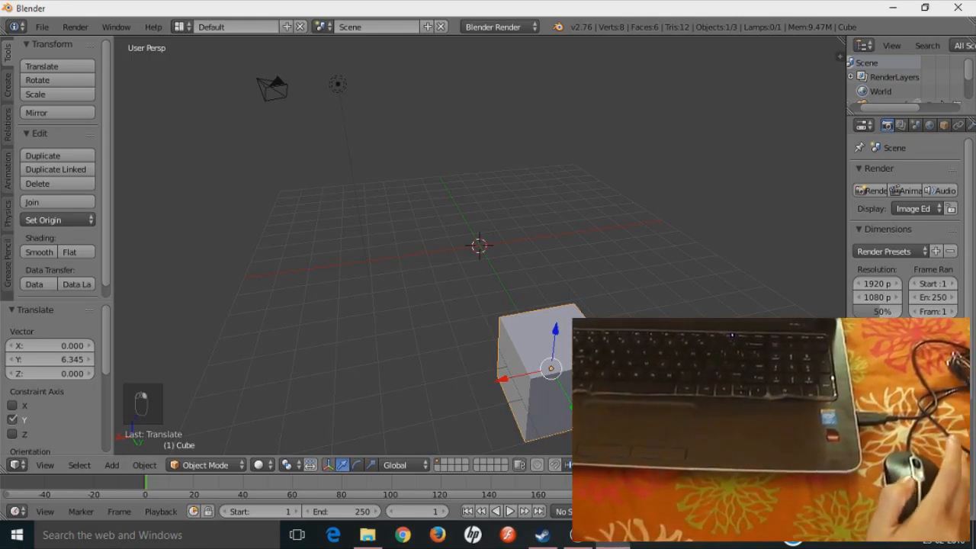
key(ctrl+z)
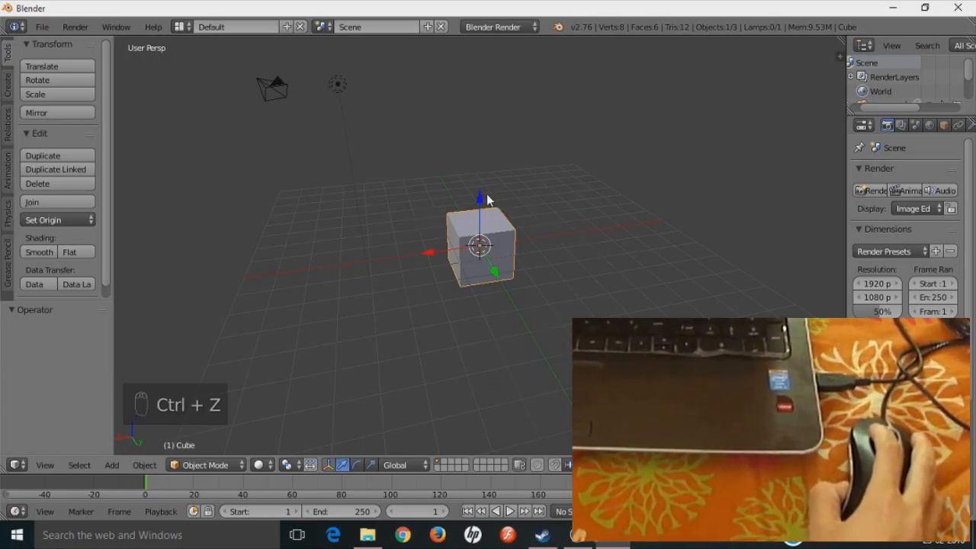
drag(481, 199, 486, 58)
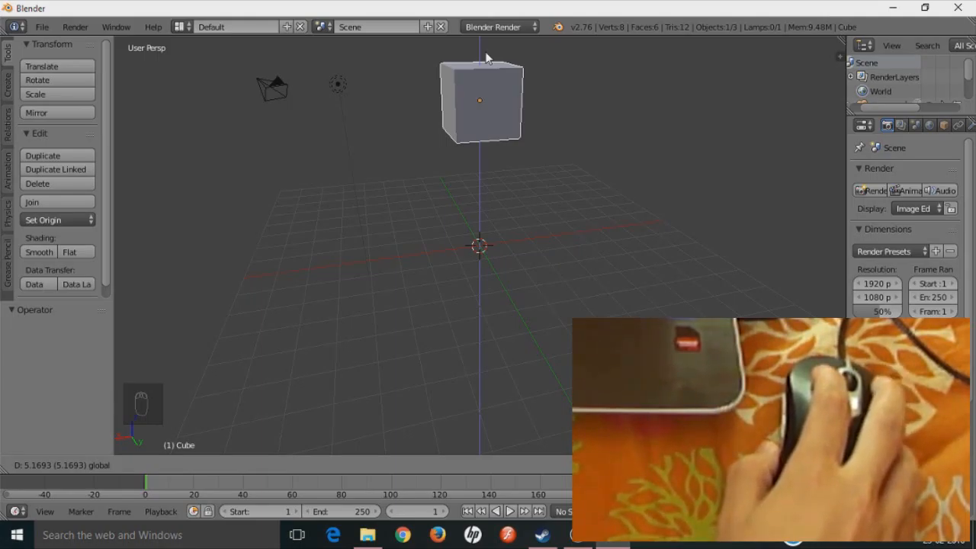
right_click(487, 57)
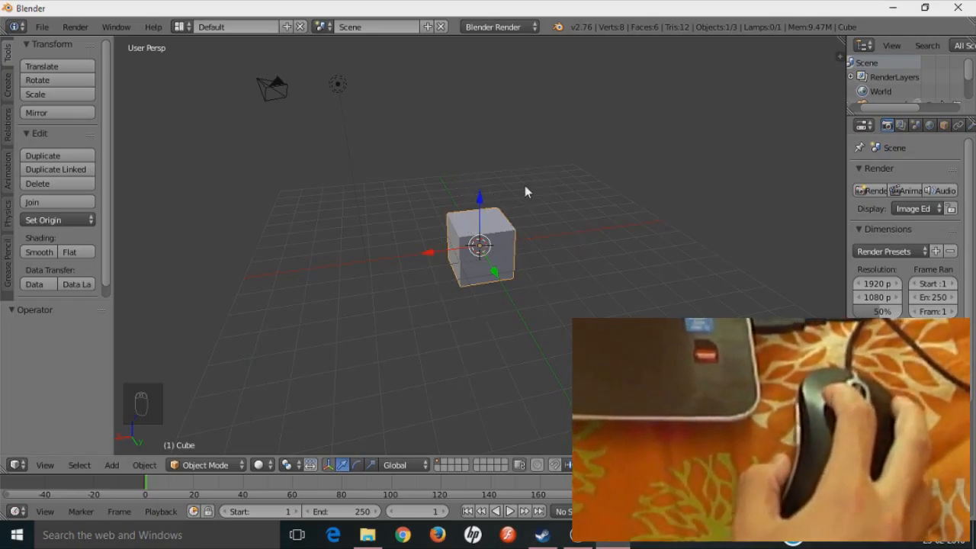
Delete the camera and the lamp from the scene.
right_click(276, 86)
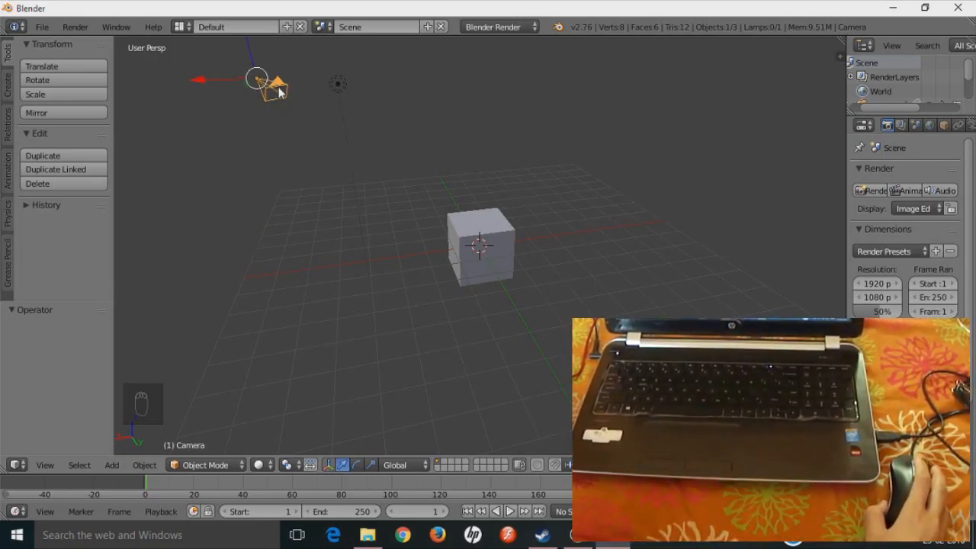
key(Delete)
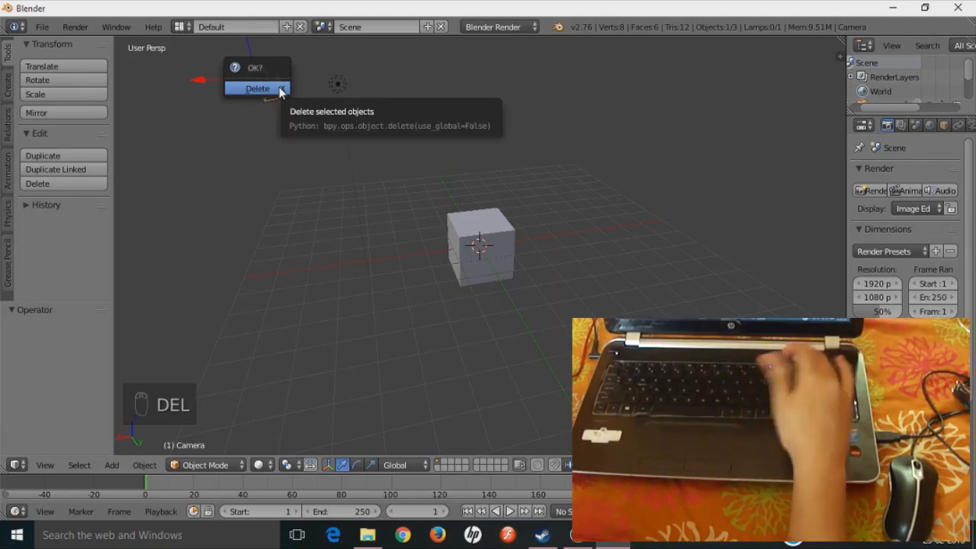
key(Return)
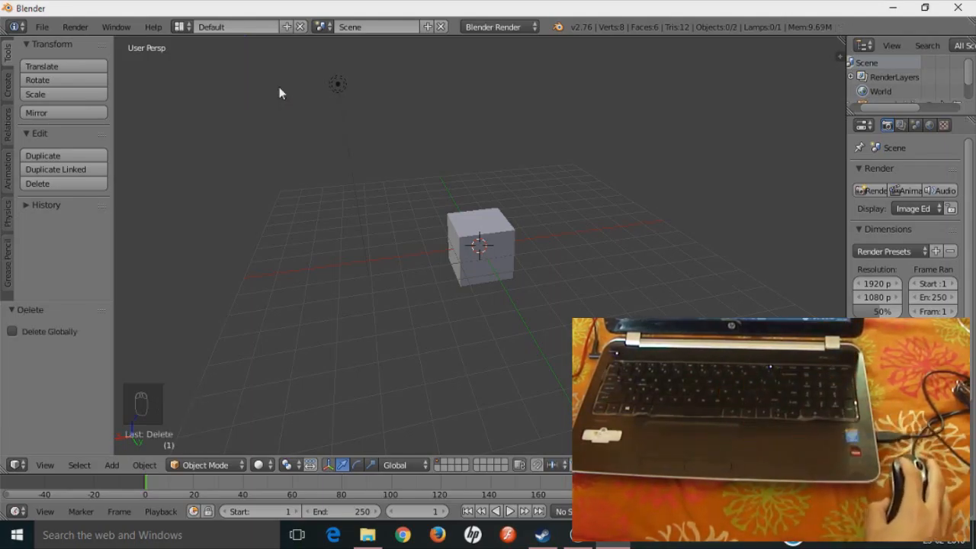
right_click(332, 88)
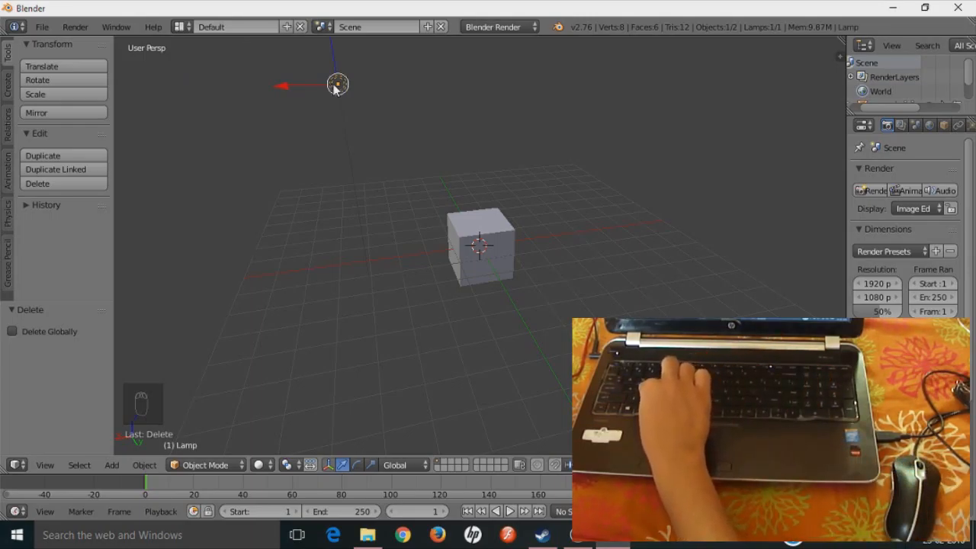
key(x)
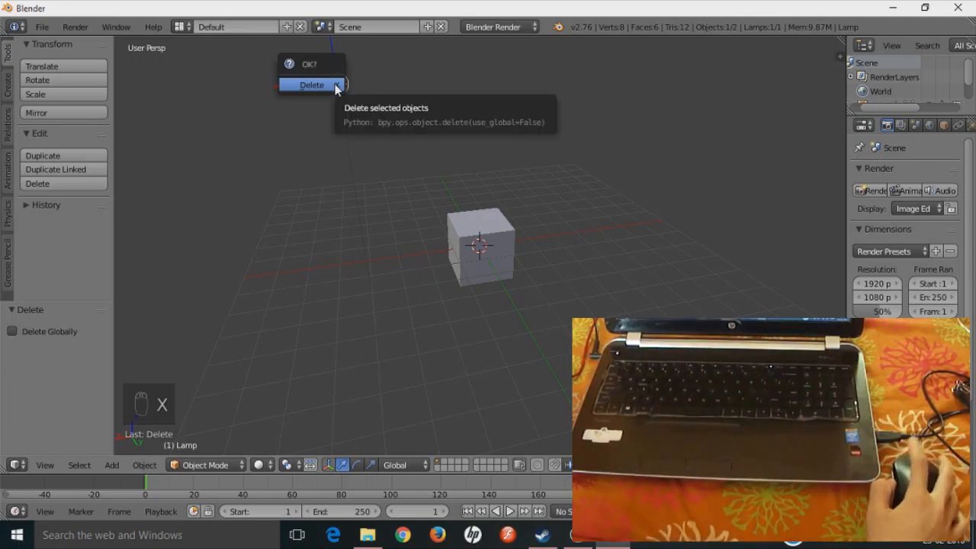
click(336, 85)
middle_drag(592, 319, 373, 279)
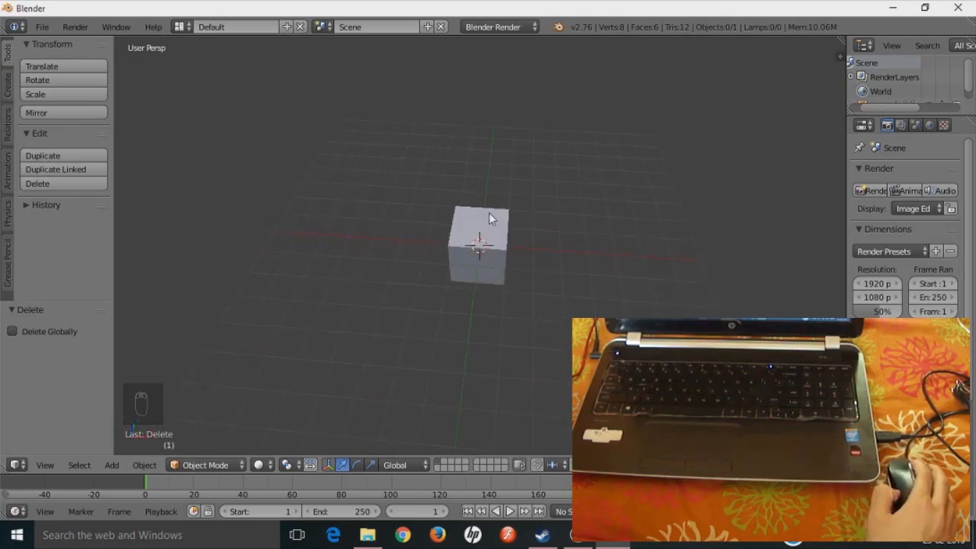
middle_drag(574, 245, 500, 226)
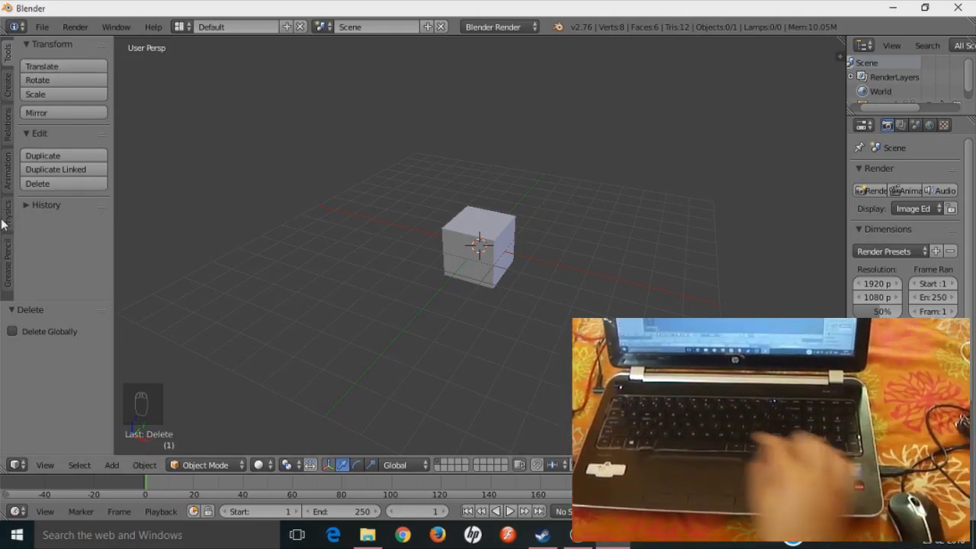
Toggle the tool shelf off and on, and examine the 3D view's properties sidebar before hiding it again.
key(t)
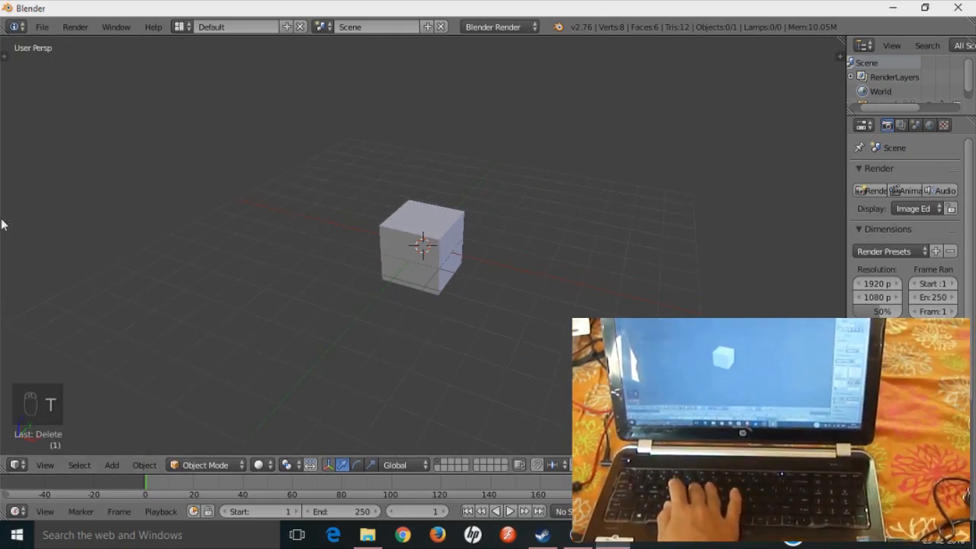
key(t)
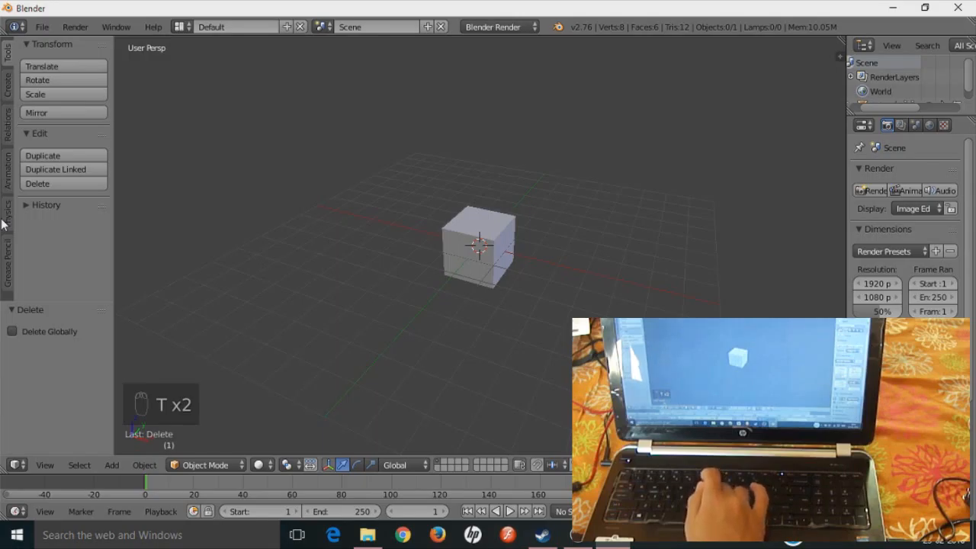
key(n)
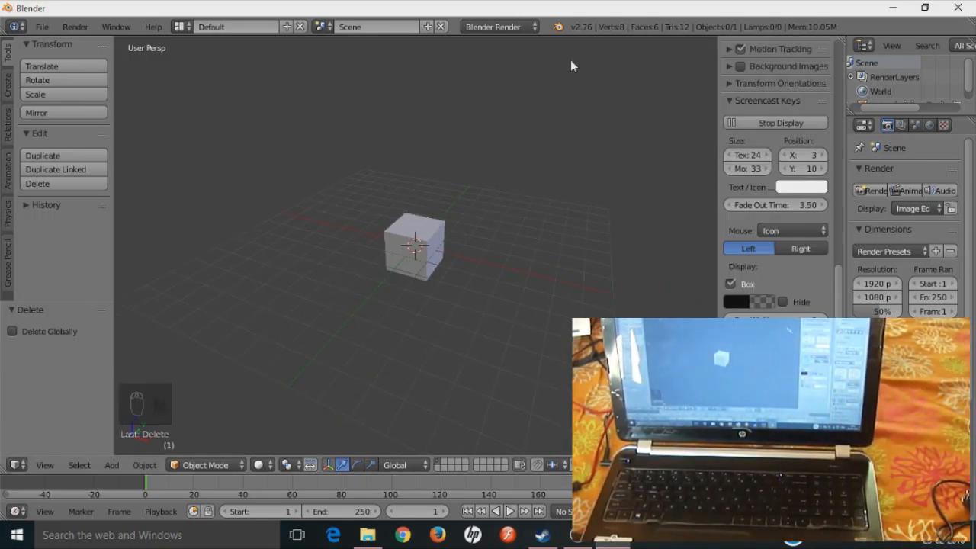
scroll(787, 206, up, 3)
scroll(787, 207, up, 10)
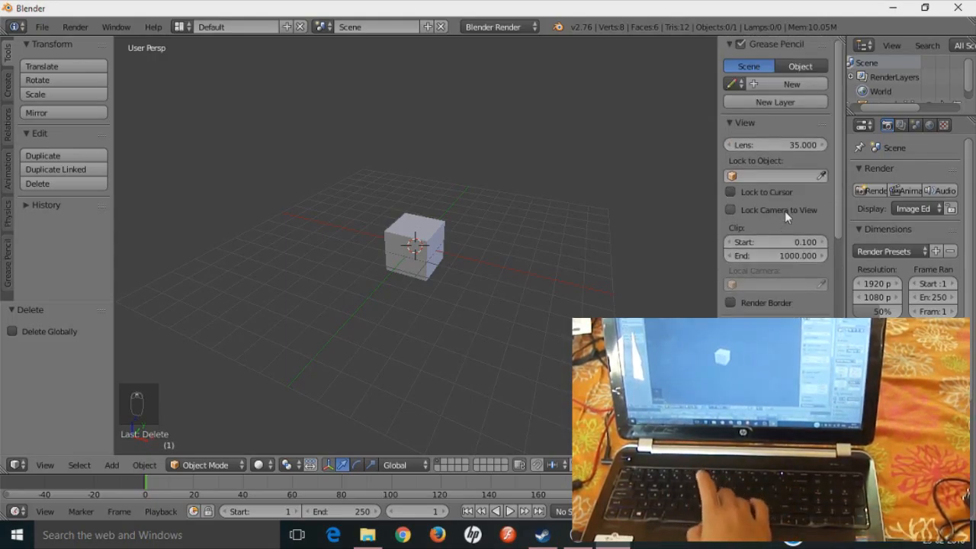
key(n)
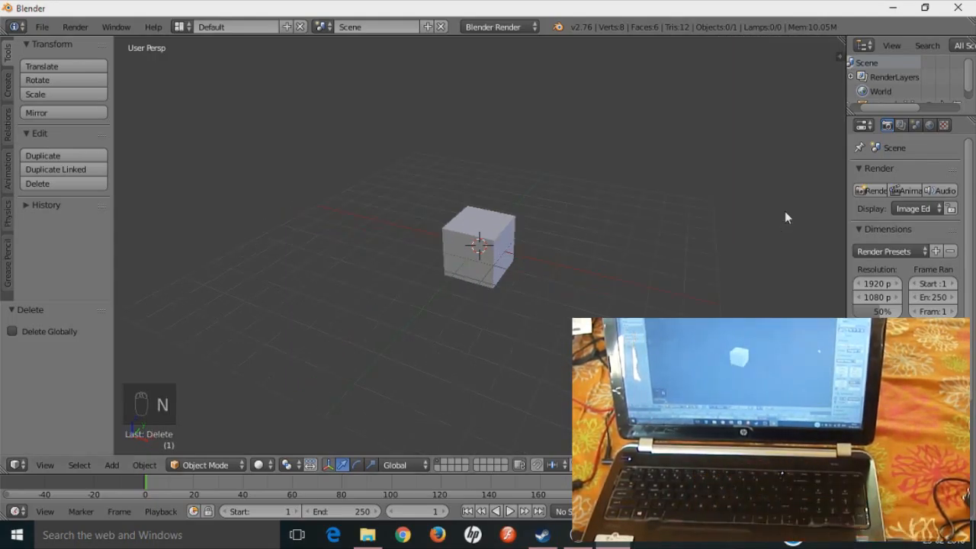
Add a cylinder mesh primitive at the 3D cursor, in the same place as the cube.
click(8, 83)
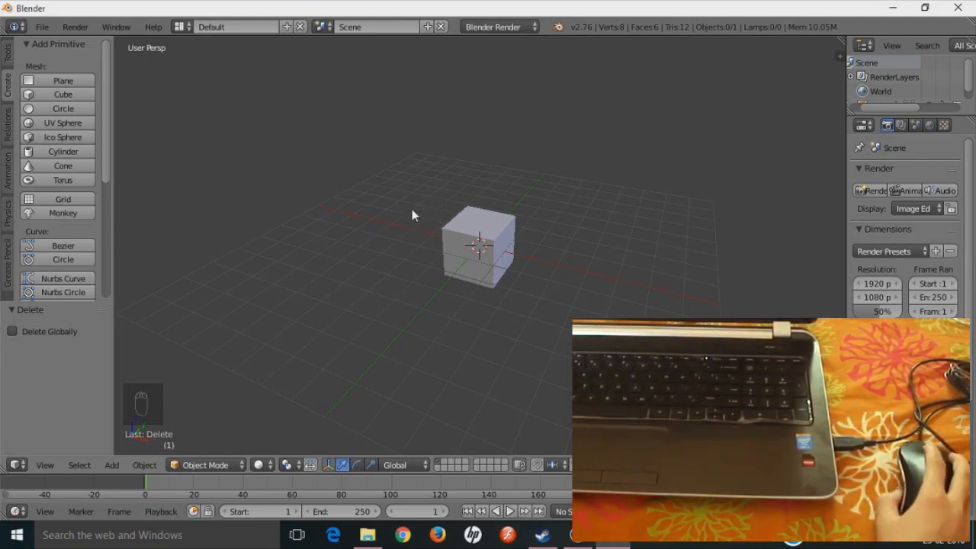
middle_drag(344, 229, 327, 272)
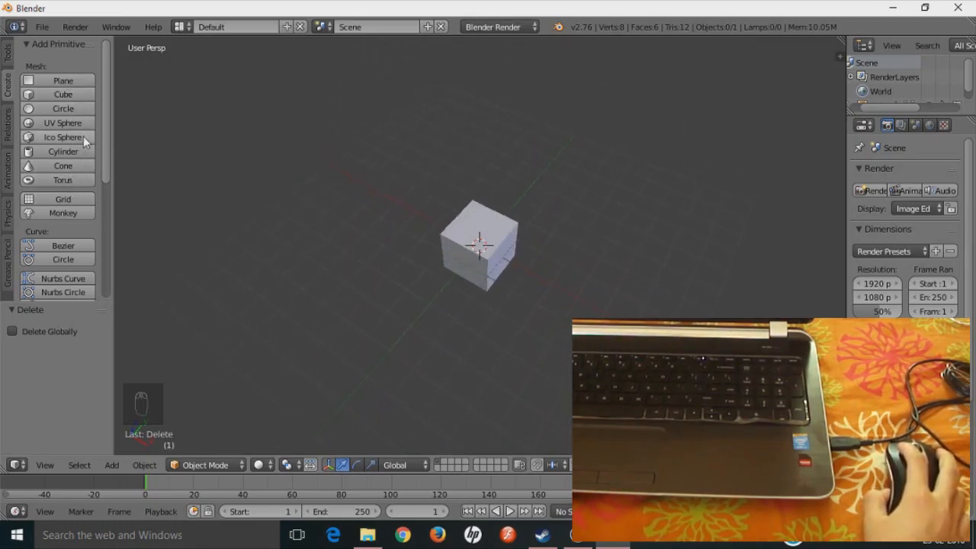
click(72, 152)
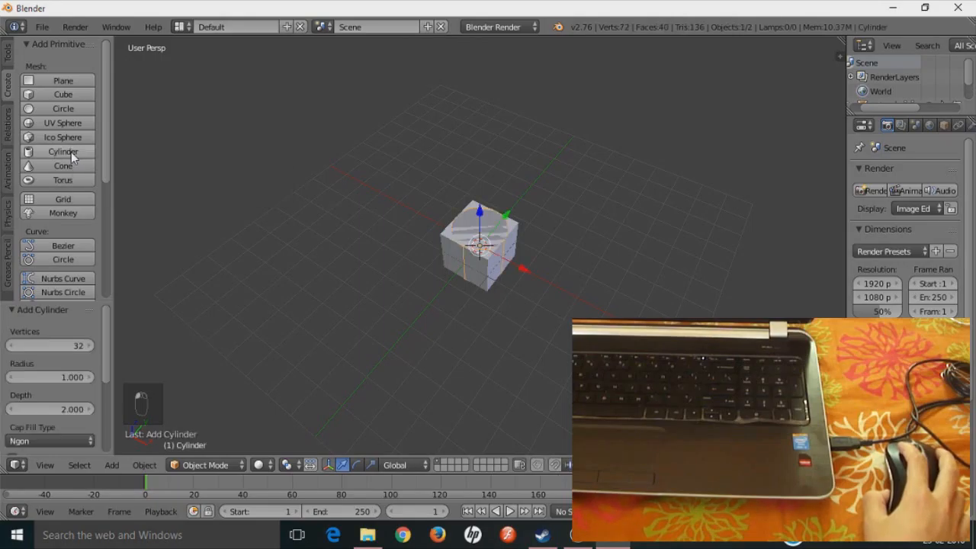
middle_drag(506, 312, 429, 290)
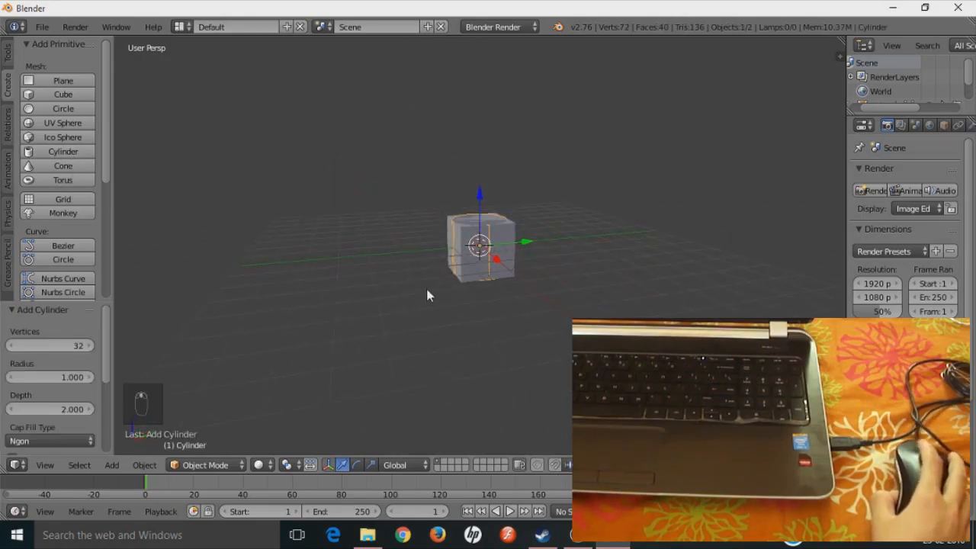
Move the cylinder up along Z by about 1.98 units so it stands on top of the cube.
drag(481, 199, 482, 196)
drag(482, 155, 478, 142)
middle_drag(557, 296, 799, 151)
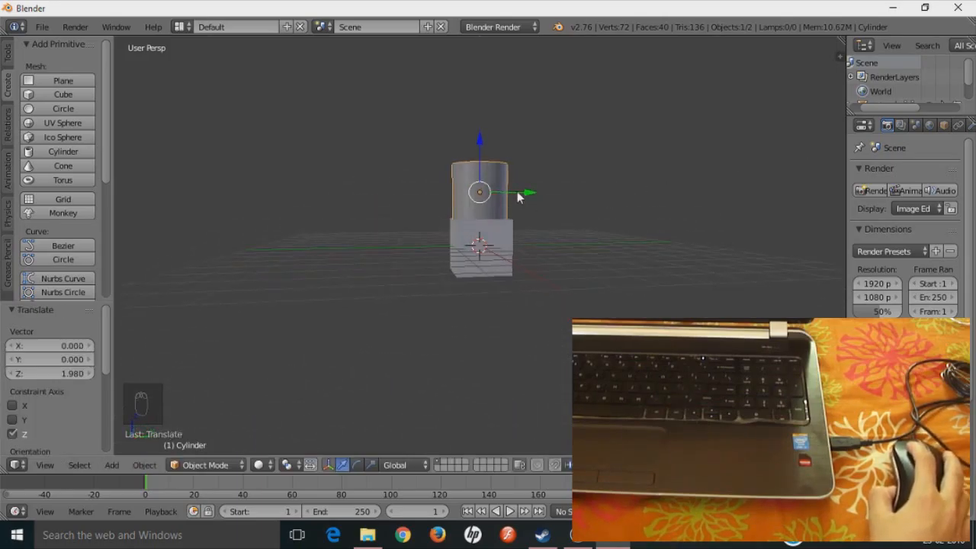
Add a monkey mesh primitive and move it up along Z until it rests on top of the cylinder.
middle_drag(283, 312, 239, 259)
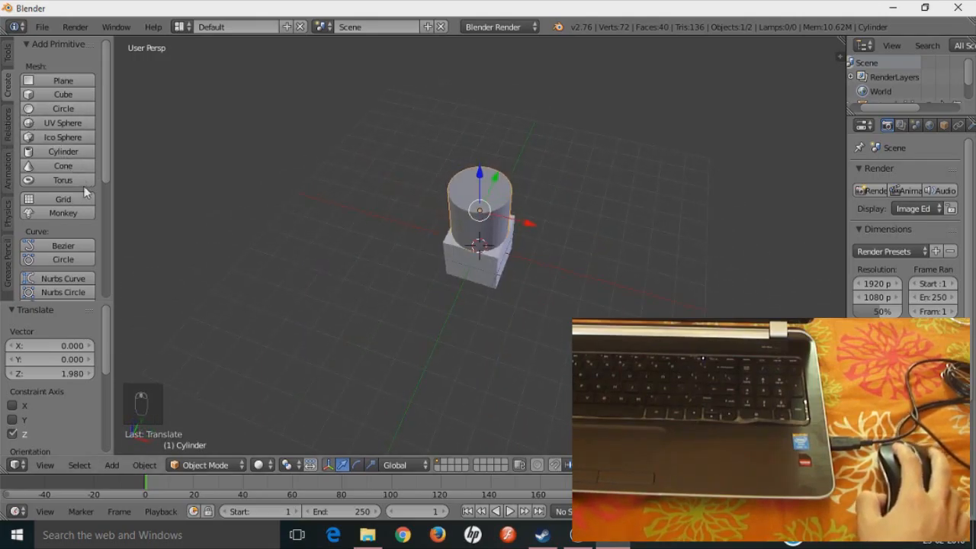
click(48, 216)
drag(484, 211, 470, 147)
middle_drag(484, 237, 472, 168)
drag(474, 90, 474, 99)
middle_drag(488, 211, 562, 219)
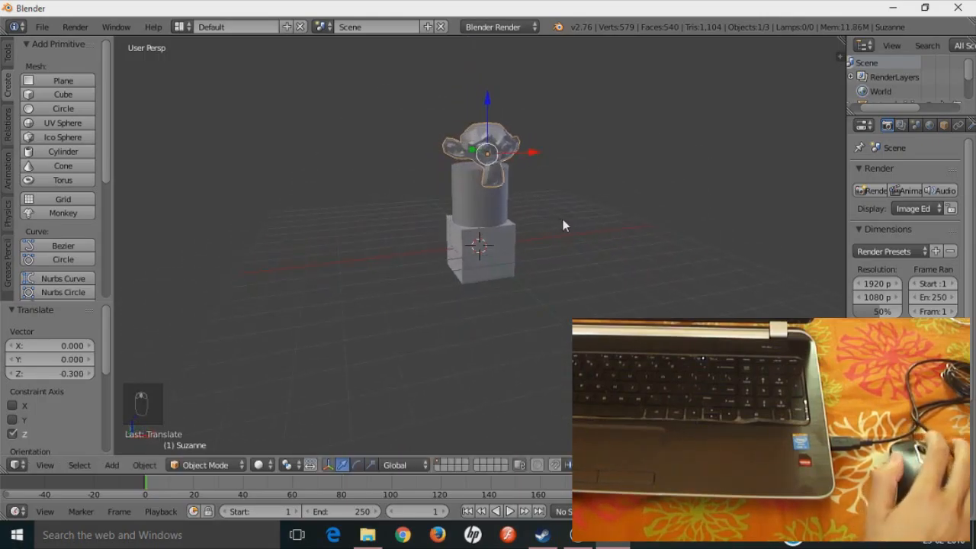
Delete the monkey head and the cylinder from the scene.
key(Delete)
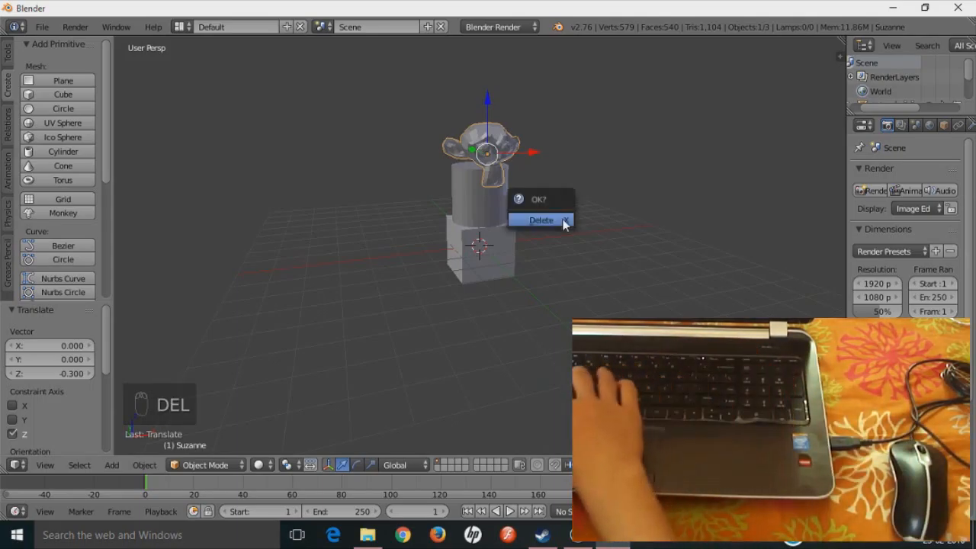
click(564, 221)
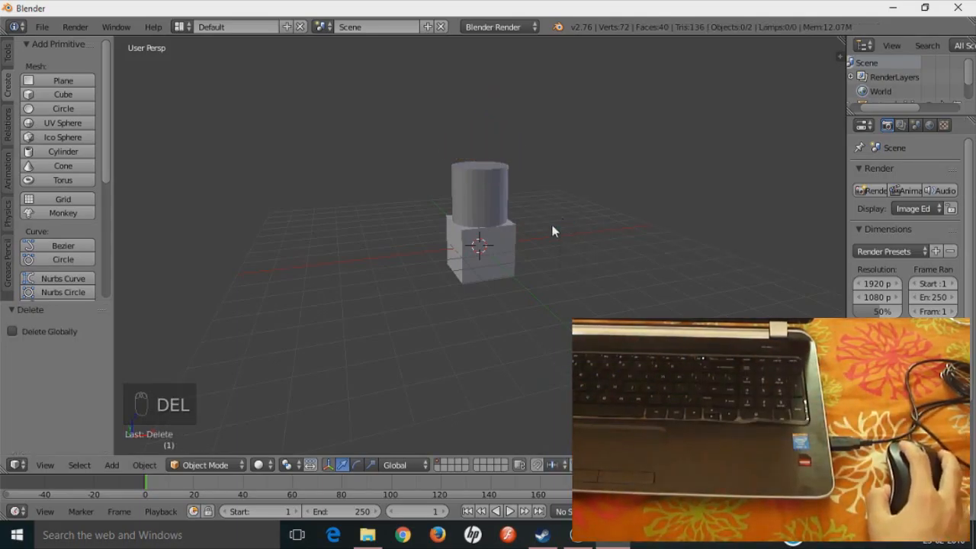
right_click(462, 202)
key(x)
click(467, 194)
Select the cube and try scaling it uniformly by a factor of about -5.07, cancelling the change.
right_click(482, 243)
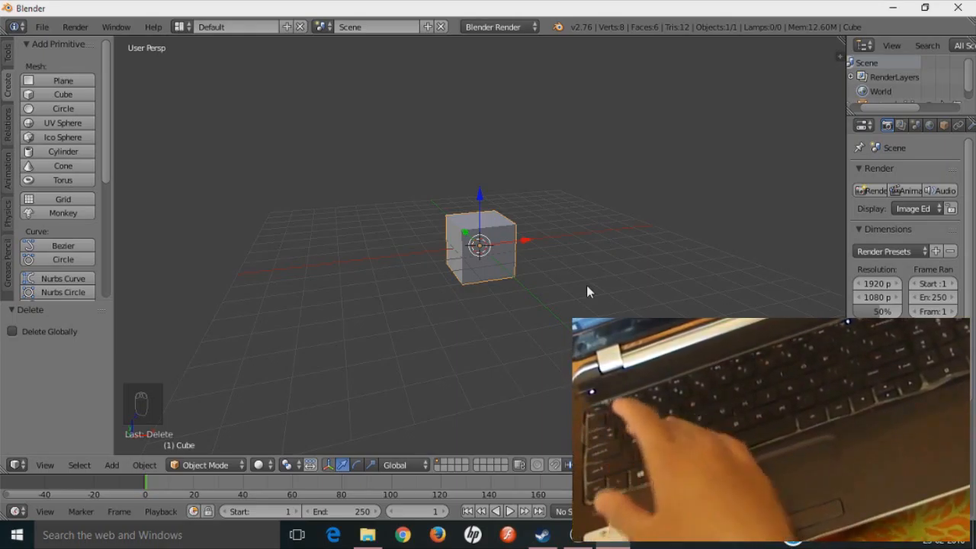
key(s)
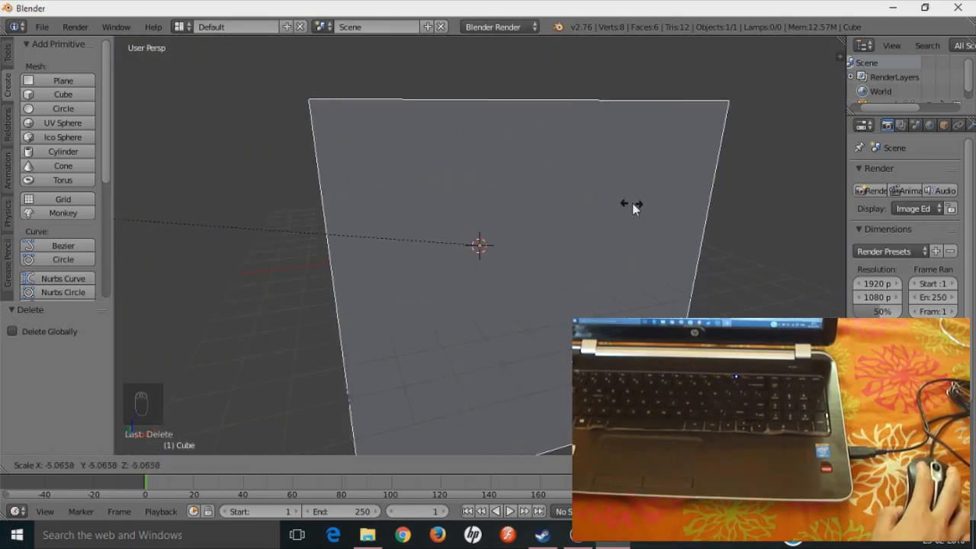
right_click(635, 203)
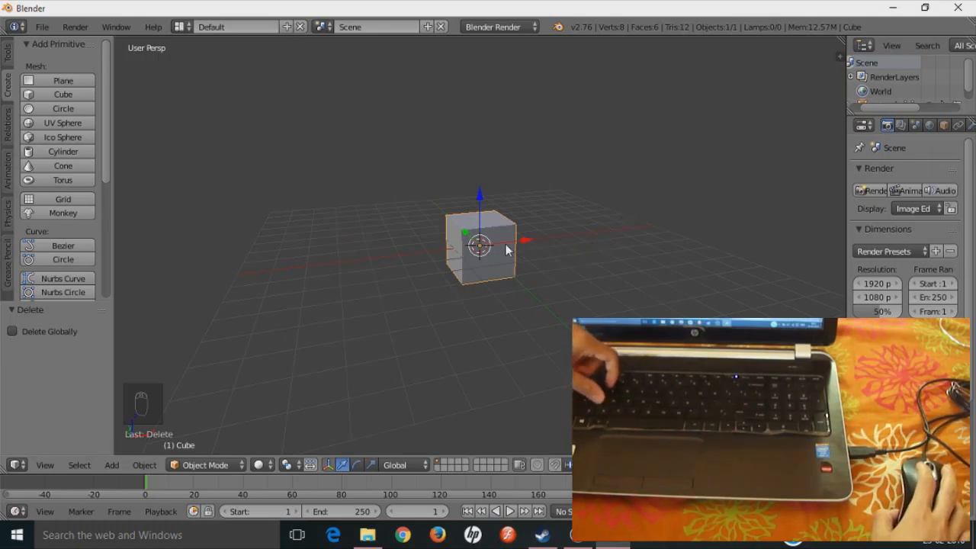
Try scaling the cube along single axes, about 11.75 on Y, 2.03 on Z and 1.34 on X, cancelling each.
key(s)
key(y)
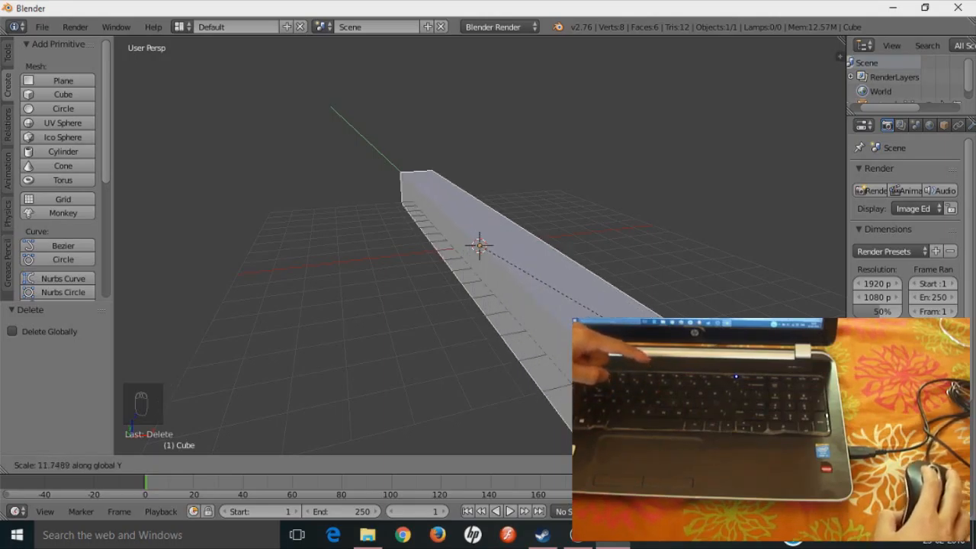
key(Escape)
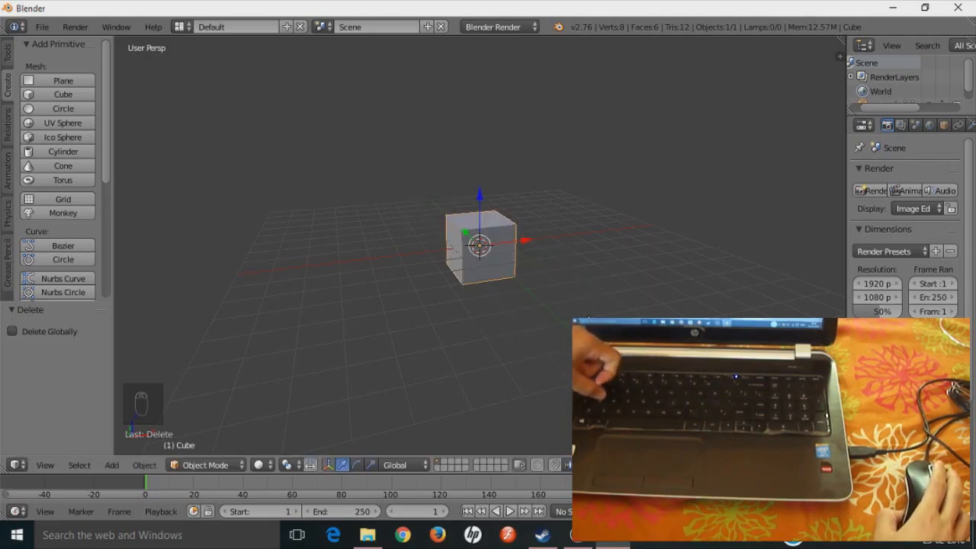
key(s)
key(z)
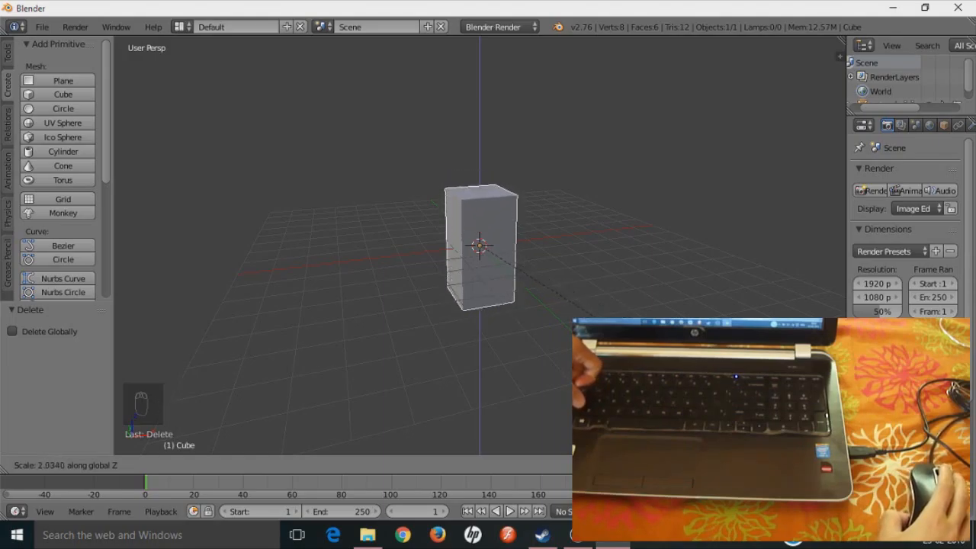
key(Escape)
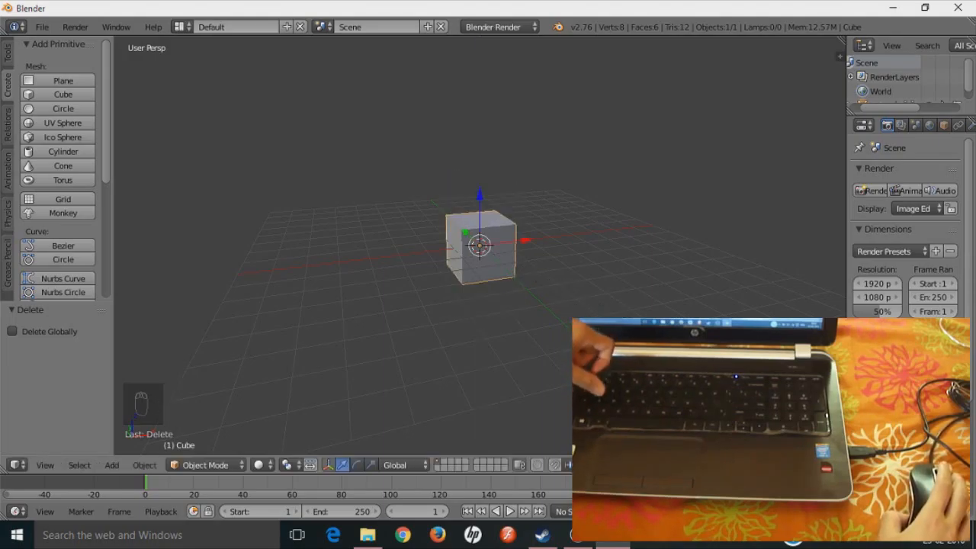
key(s)
key(x)
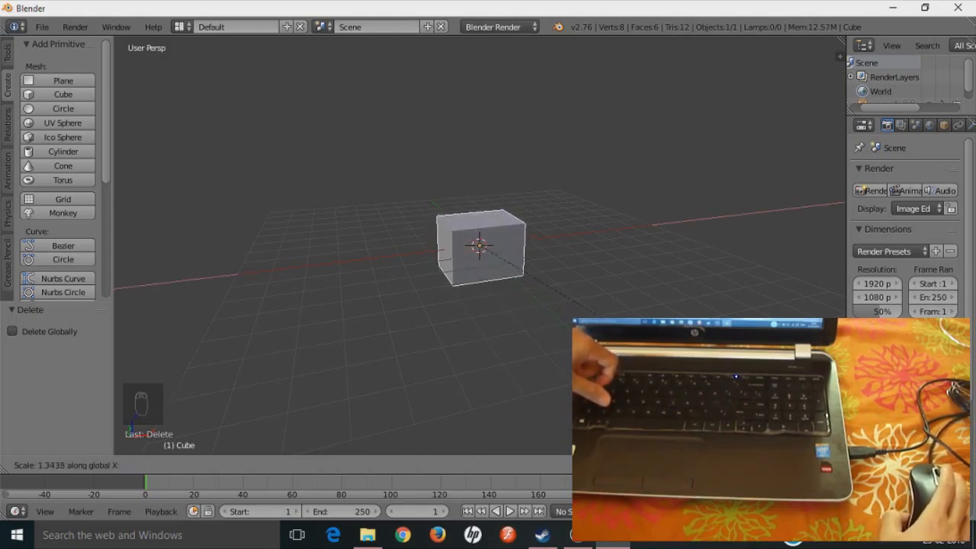
key(Escape)
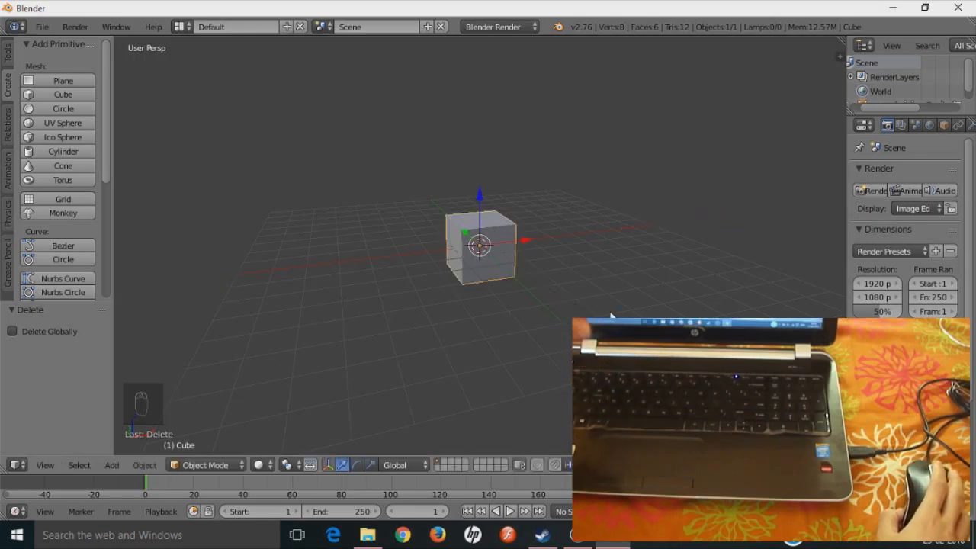
Zoom in until the view passes inside the cube, and back out to examine the whole cube.
middle_drag(599, 288, 396, 285)
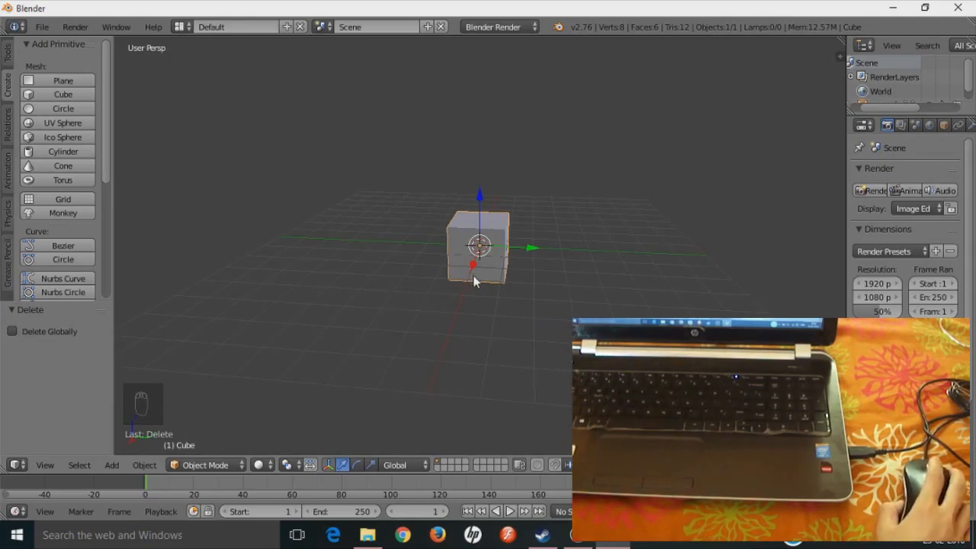
scroll(473, 282, up, 10)
scroll(474, 285, up, 5)
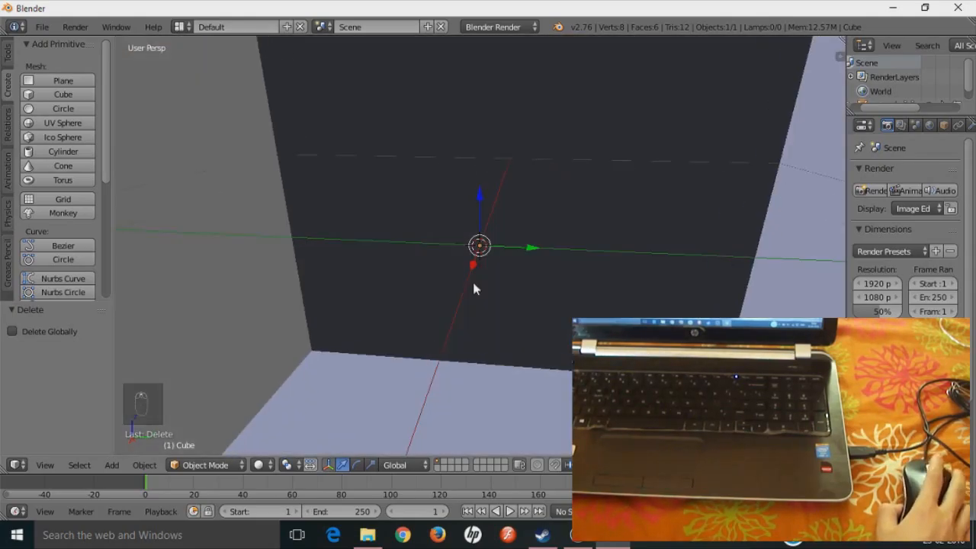
scroll(476, 264, down, 10)
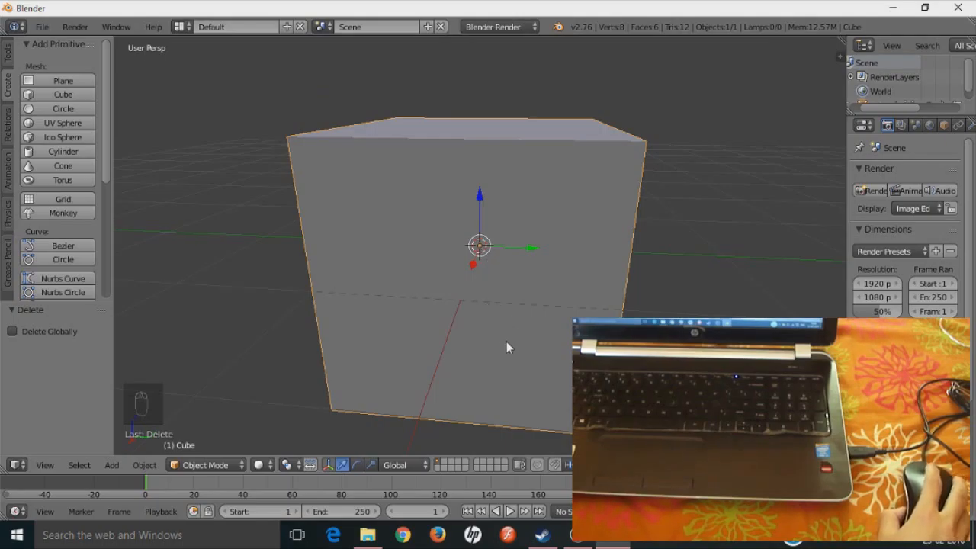
scroll(506, 343, down, 3)
scroll(499, 349, up, 1)
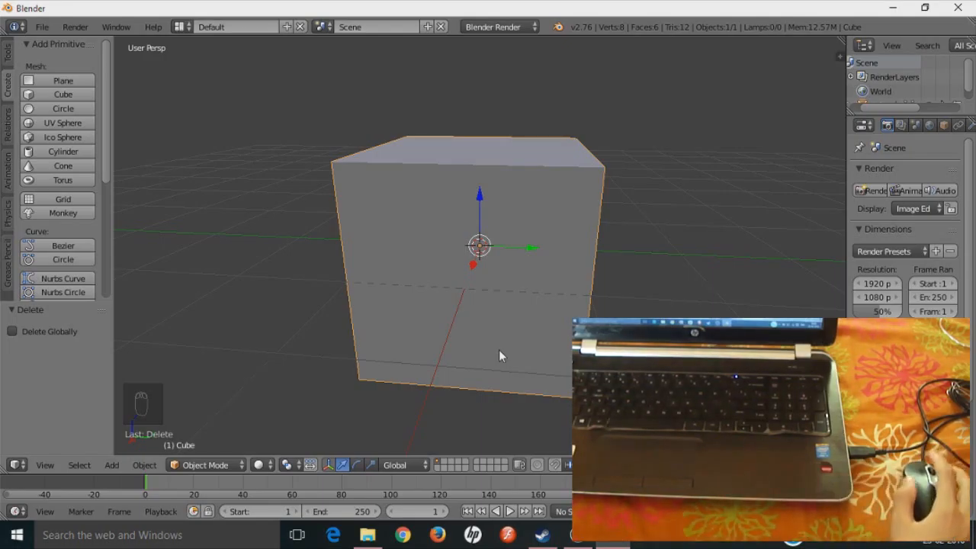
scroll(427, 210, up, 1)
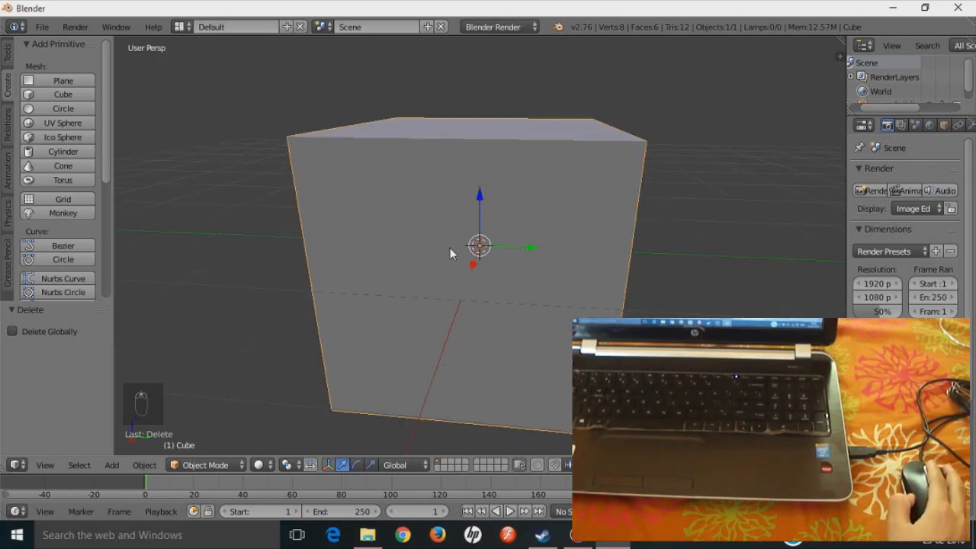
Orbit around the cube to examine its faces and axis arrows from low, high and frontal angles.
middle_drag(598, 254, 533, 175)
middle_drag(540, 307, 380, 243)
middle_drag(556, 353, 561, 196)
scroll(463, 223, down, 3)
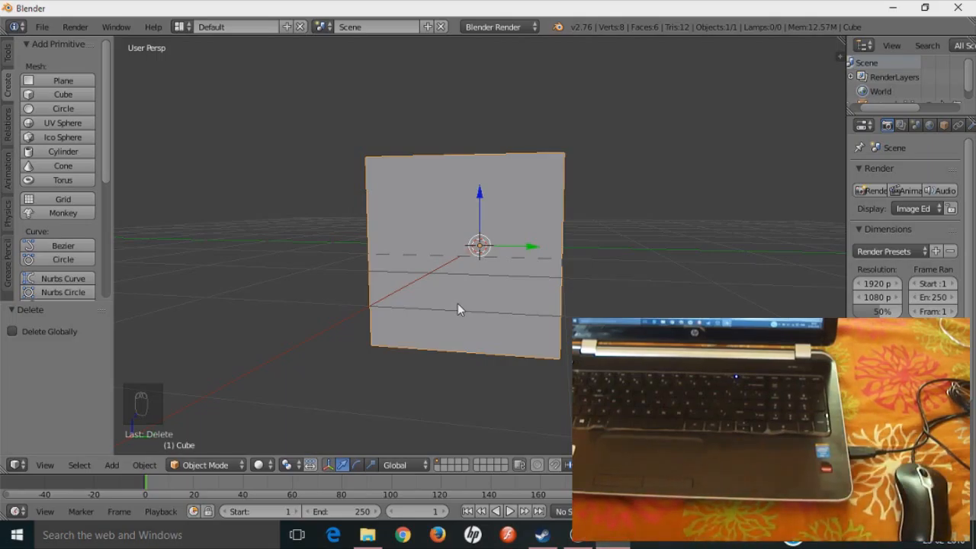
scroll(480, 294, down, 1)
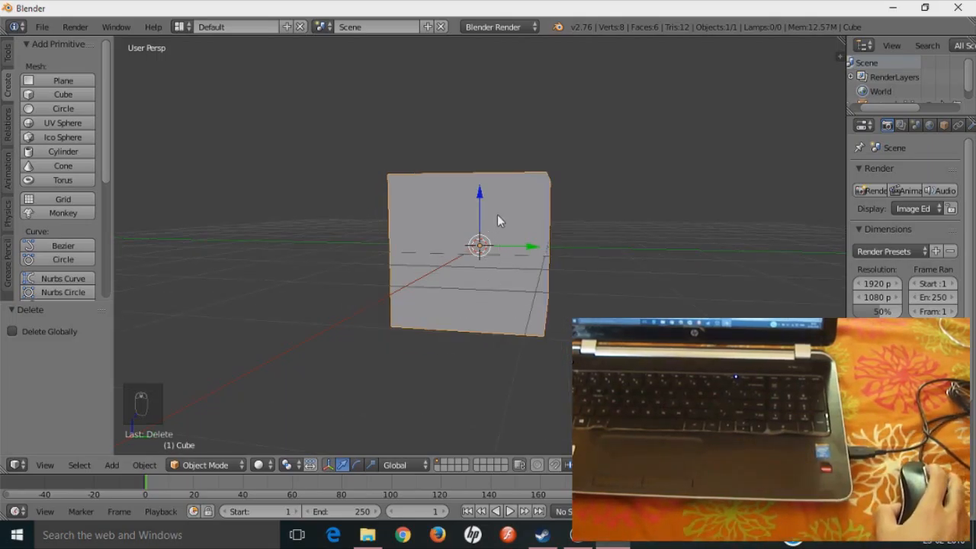
scroll(498, 214, down, 2)
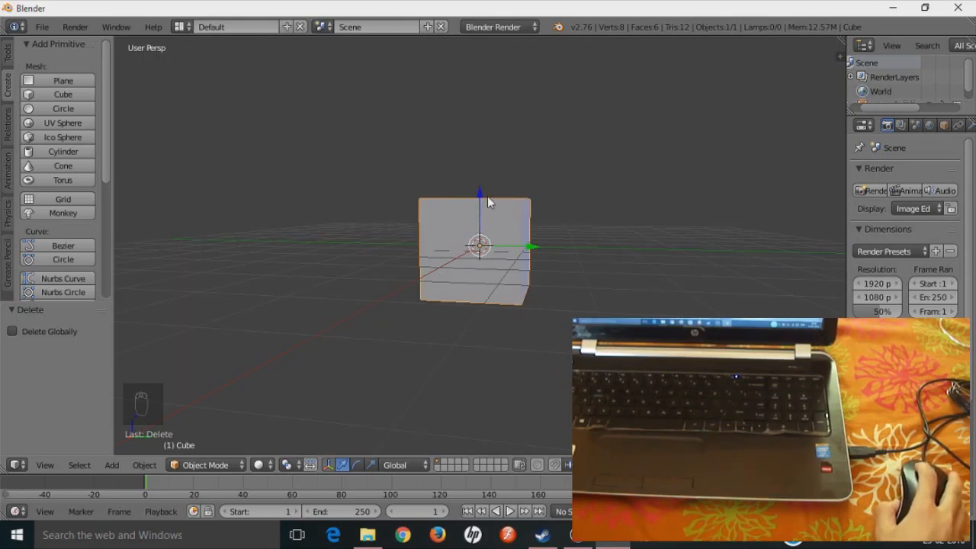
click(487, 196)
middle_drag(488, 196, 478, 272)
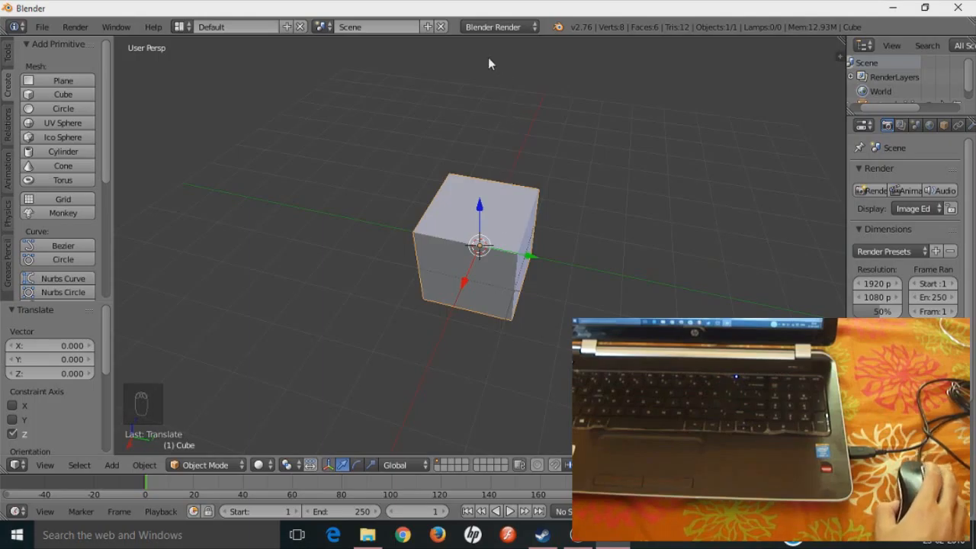
mouse_move(488, 250)
middle_down()
mouse_move(508, 196)
mouse_move(475, 244)
middle_up()
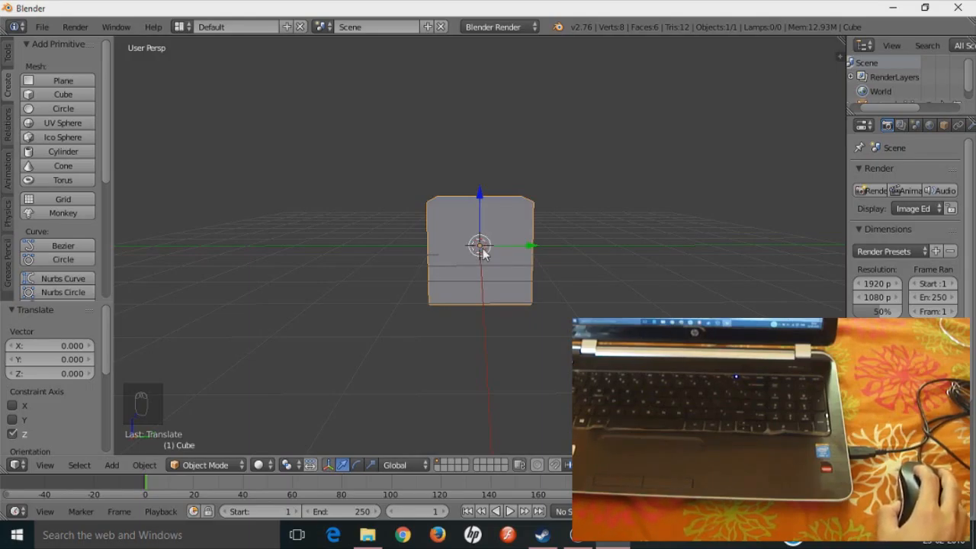
Place the 3D cursor slightly off the cube's origin and inspect its position from another angle.
drag(479, 250, 473, 214)
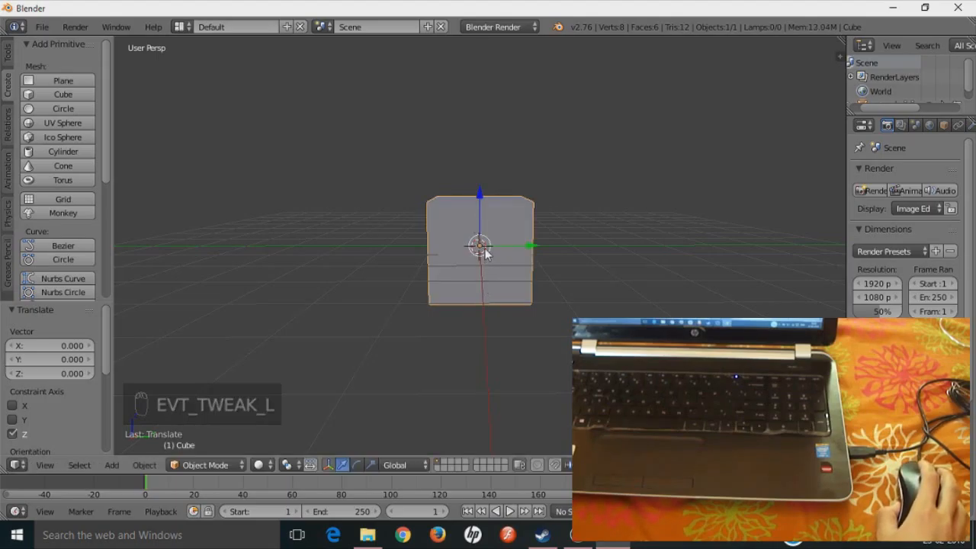
middle_drag(523, 291, 458, 236)
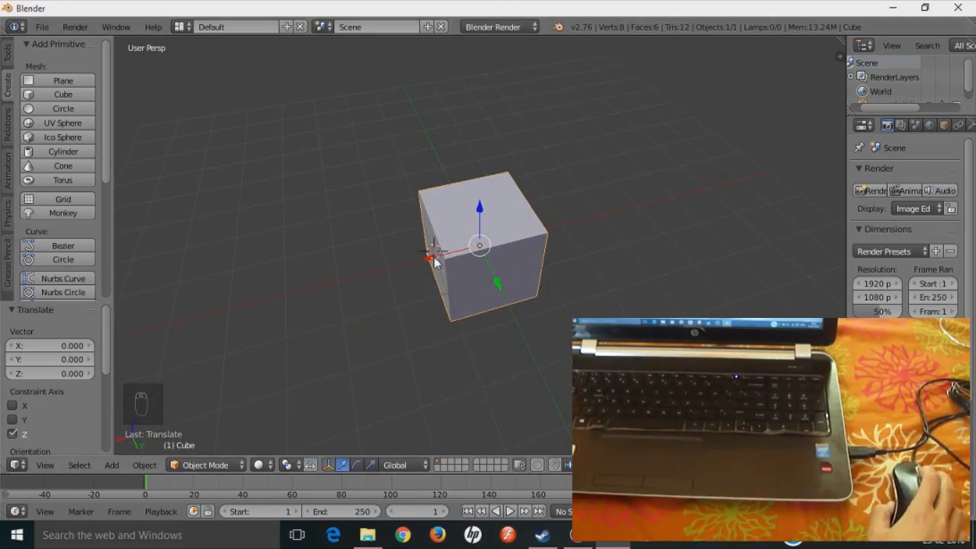
scroll(437, 263, up, 3)
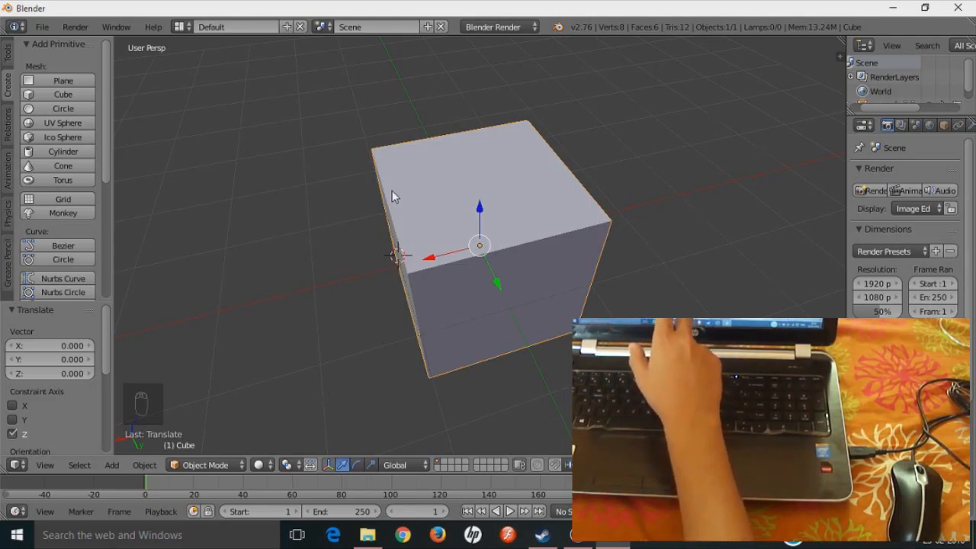
scroll(393, 206, down, 4)
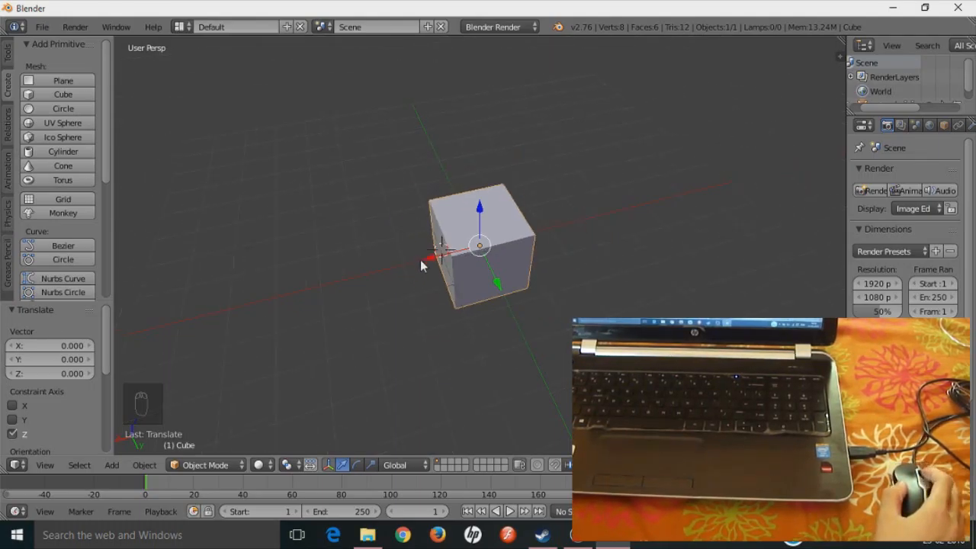
scroll(421, 277, up, 4)
scroll(418, 270, up, 4)
scroll(418, 271, down, 4)
Place the 3D cursor at arbitrary spots away from the cube, resetting it to the scene origin each time.
click(203, 130)
click(706, 183)
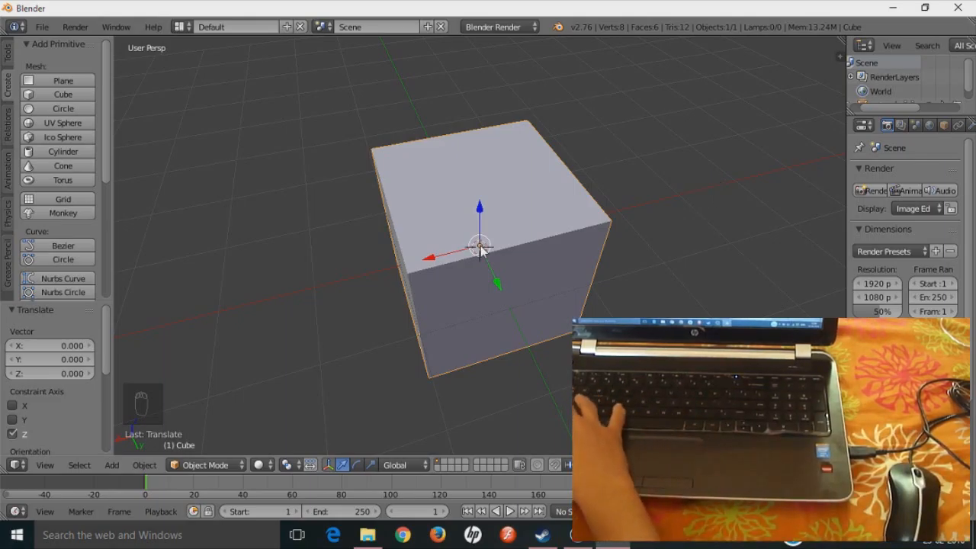
key(shift+c)
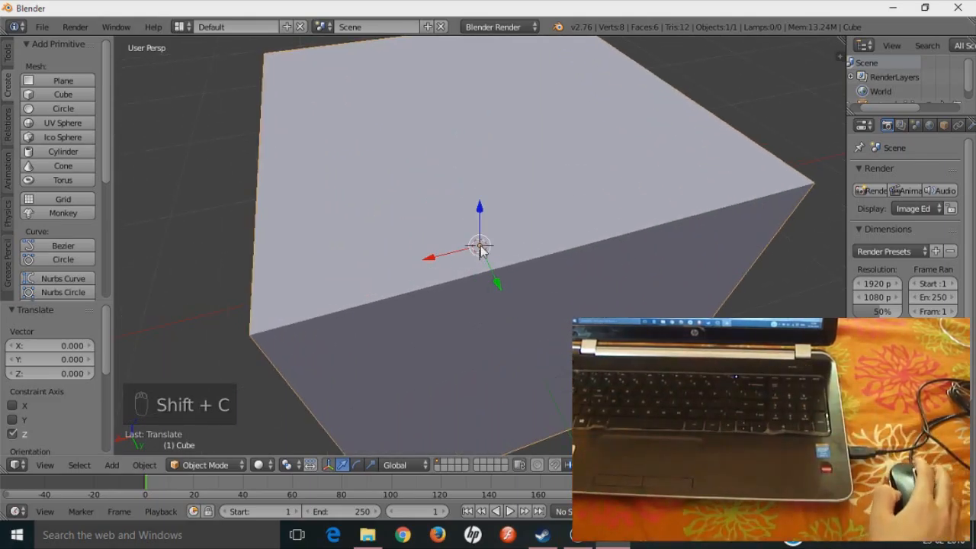
scroll(488, 251, down, 4)
click(159, 77)
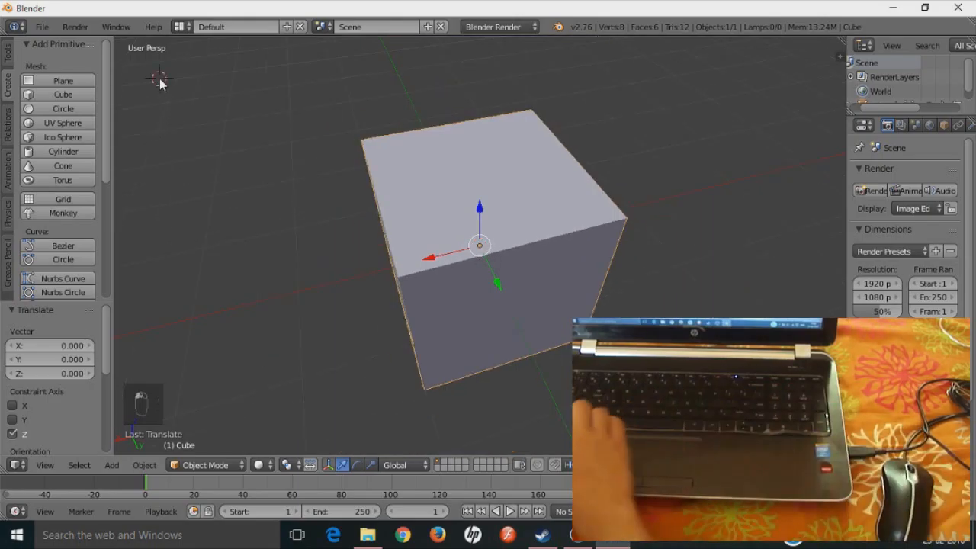
key(shift+c)
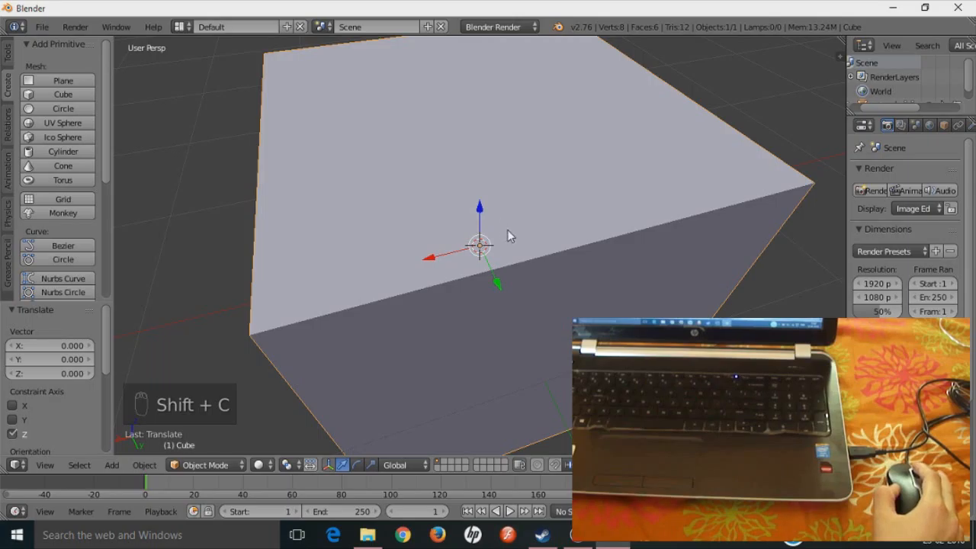
scroll(488, 279, down, 5)
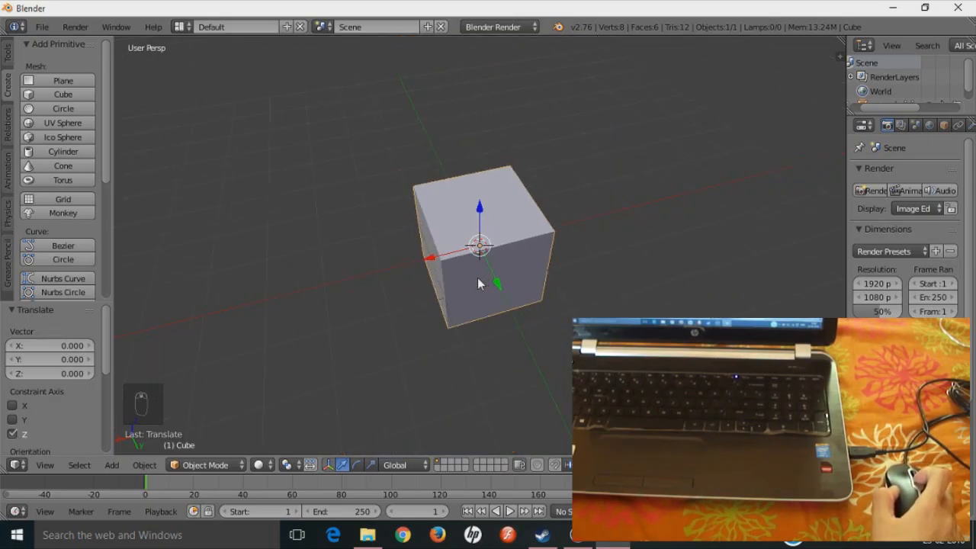
middle_drag(386, 279, 355, 281)
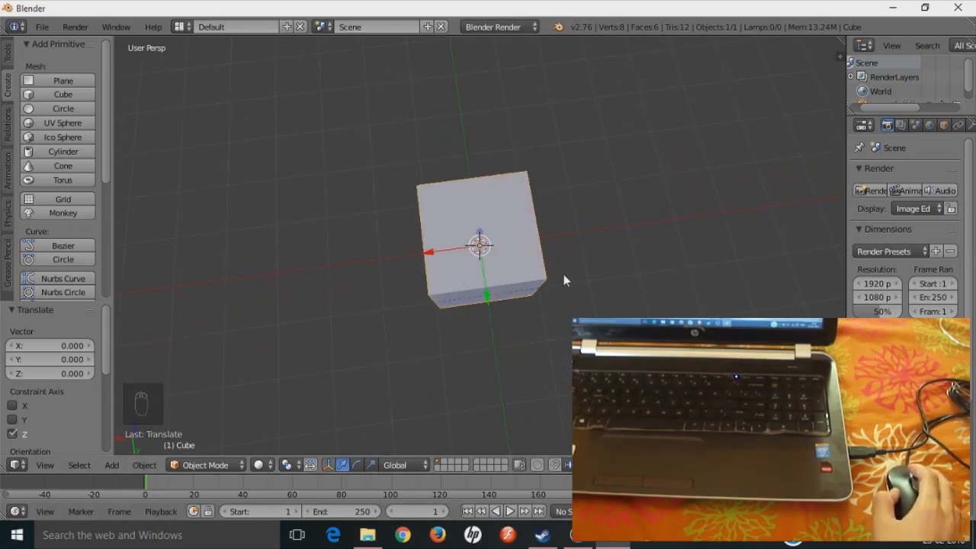
middle_drag(608, 195, 555, 341)
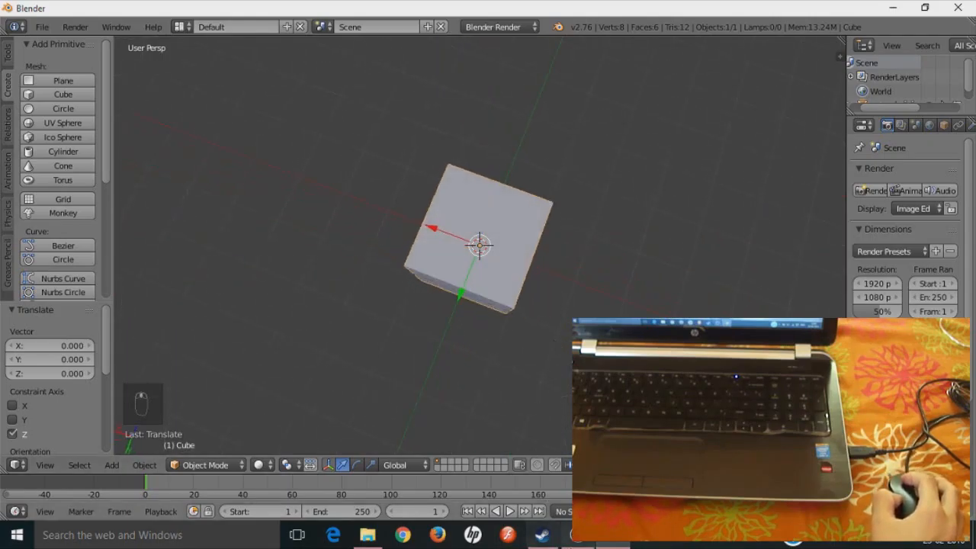
Orbit around the cube to check the 3D cursor at the origin from several angles.
click(577, 535)
click(578, 535)
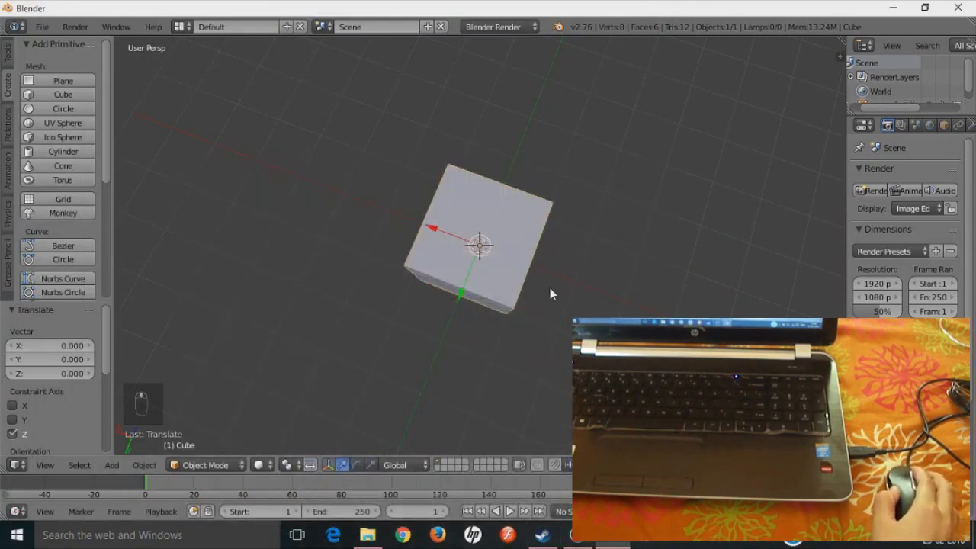
middle_drag(550, 287, 459, 189)
middle_drag(449, 279, 506, 383)
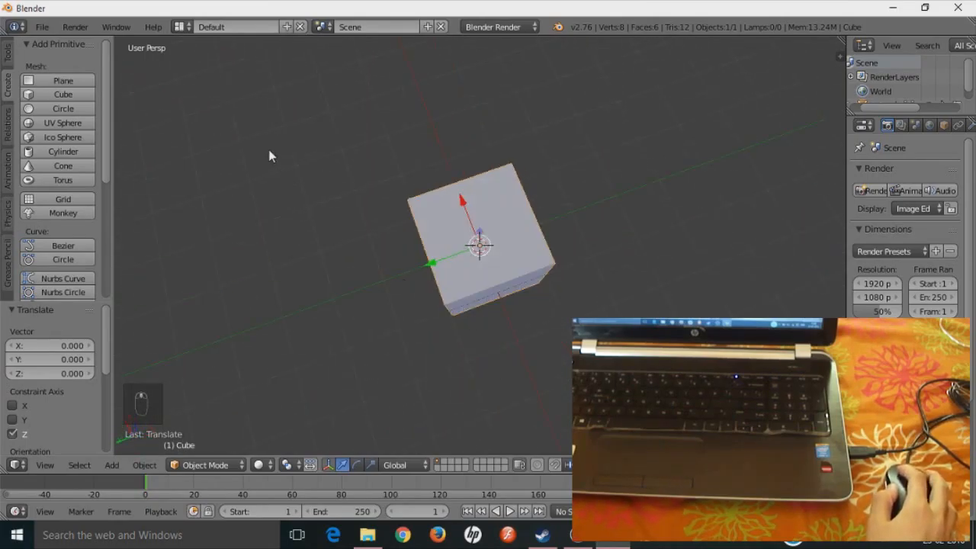
middle_drag(236, 137, 299, 151)
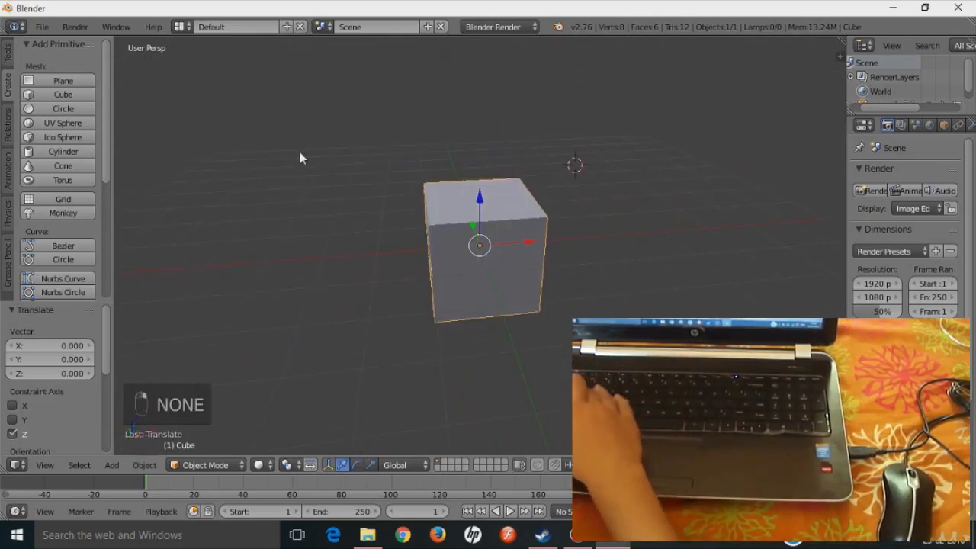
Deselect everything, place the 3D cursor by eye over the cube's origin point and check its position from another angle.
key(a)
middle_drag(302, 155, 498, 251)
scroll(499, 249, down, 3)
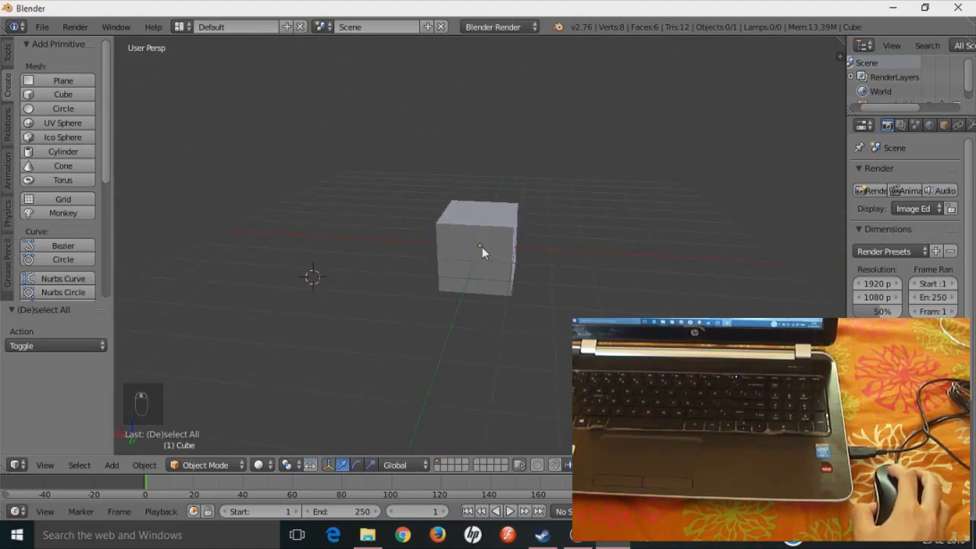
click(479, 247)
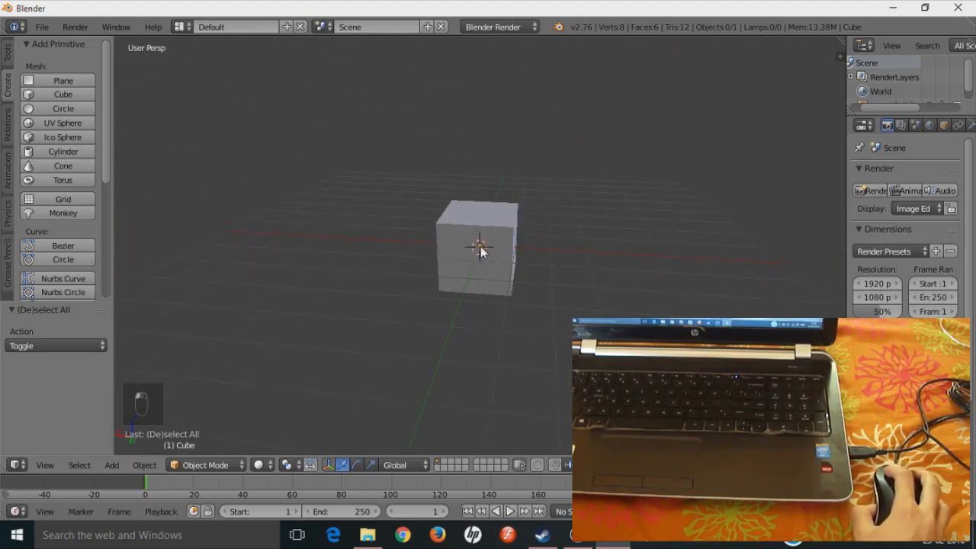
middle_drag(507, 254, 446, 286)
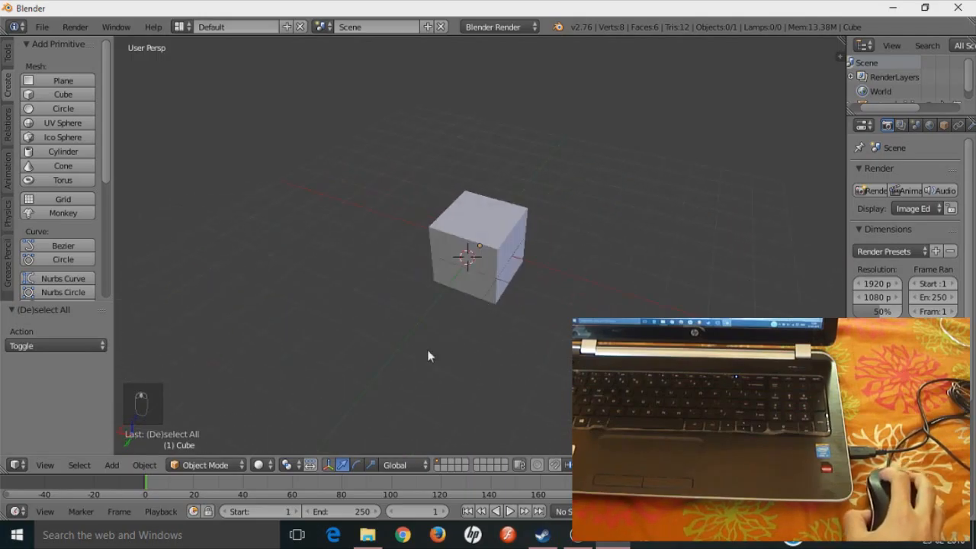
Set the pivot point to 3D Cursor and view the cube from other angles.
click(301, 469)
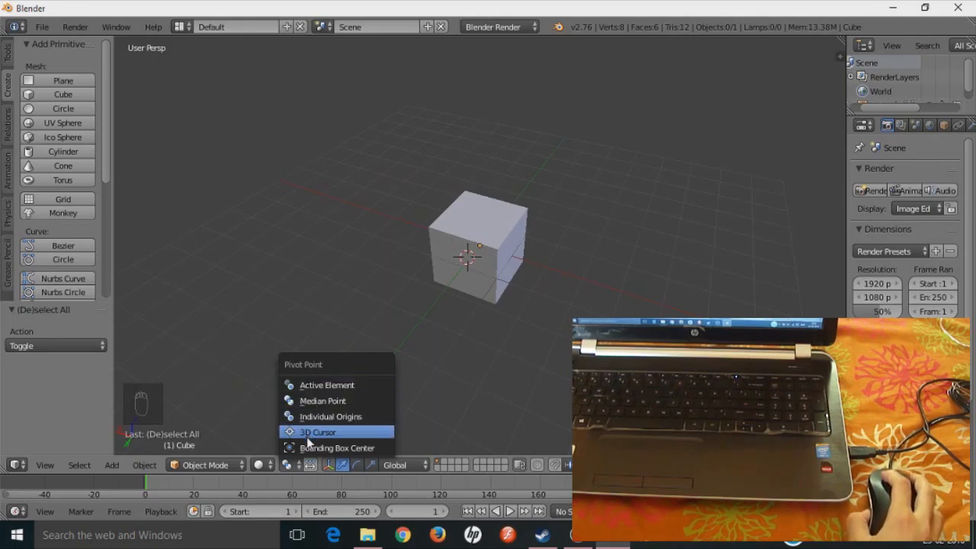
click(305, 438)
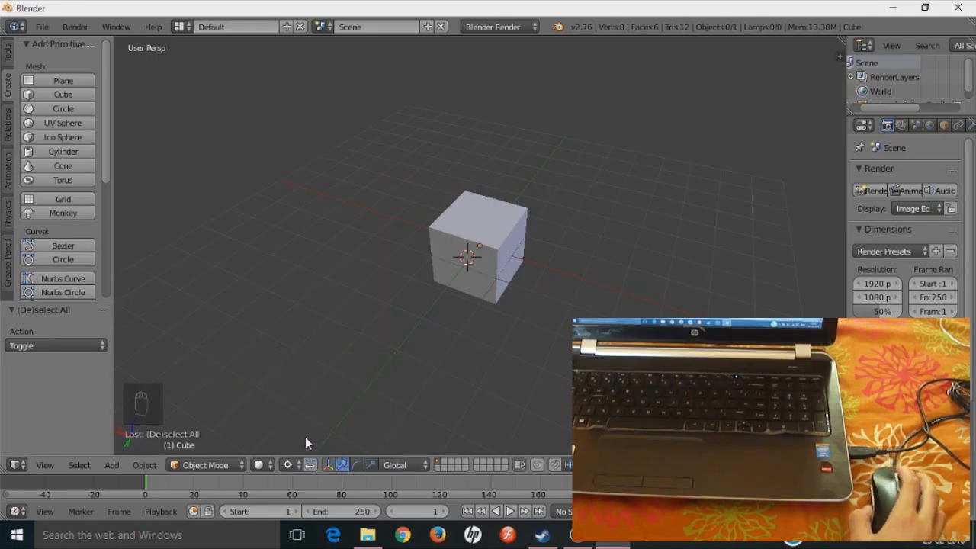
middle_drag(411, 374, 319, 193)
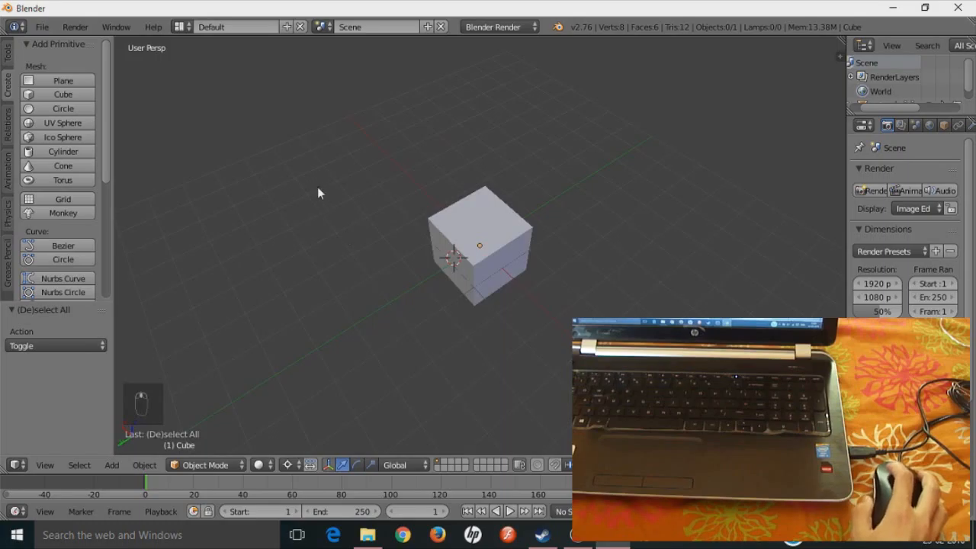
middle_drag(340, 259, 293, 369)
Set the pivot point to Median Point and reset the 3D cursor to the scene origin.
click(286, 465)
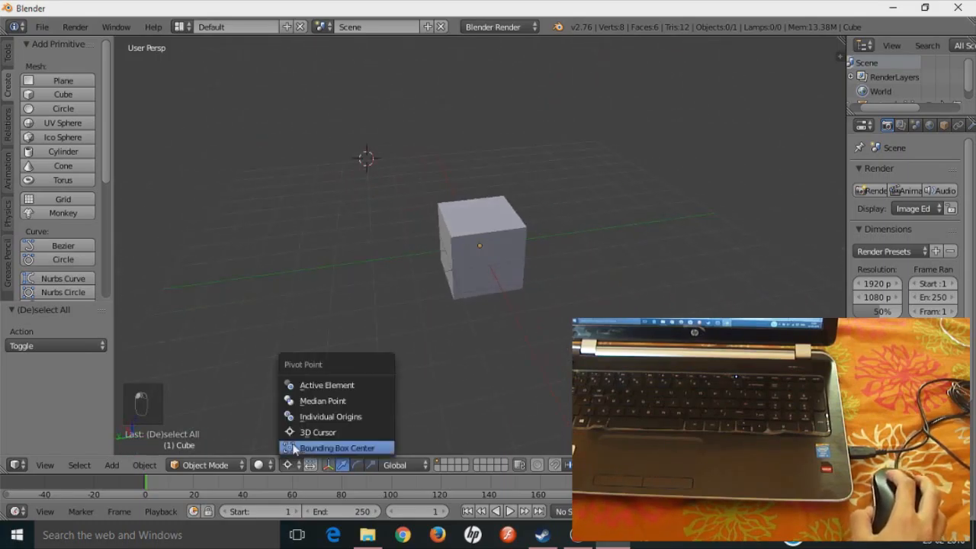
click(316, 398)
middle_drag(435, 412, 488, 225)
key(shift+c)
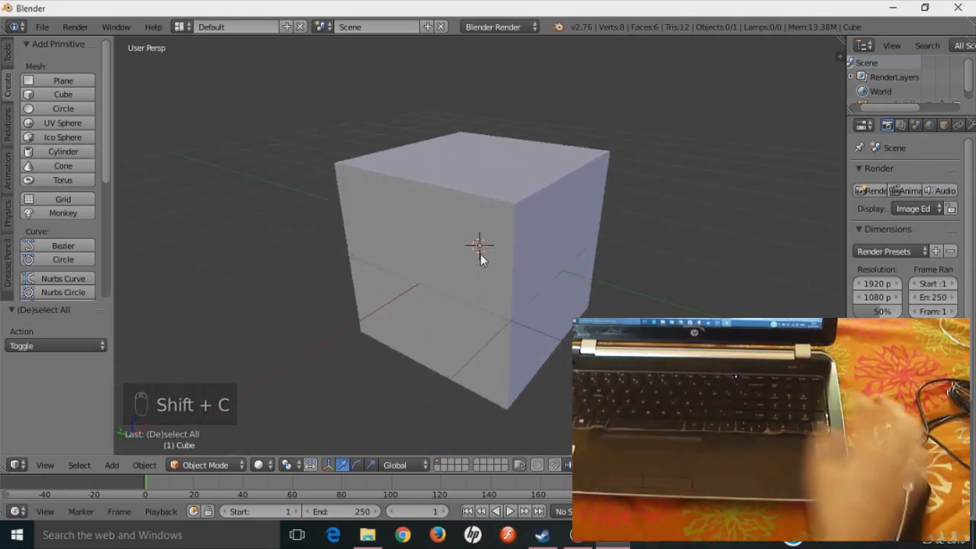
scroll(483, 244, down, 5)
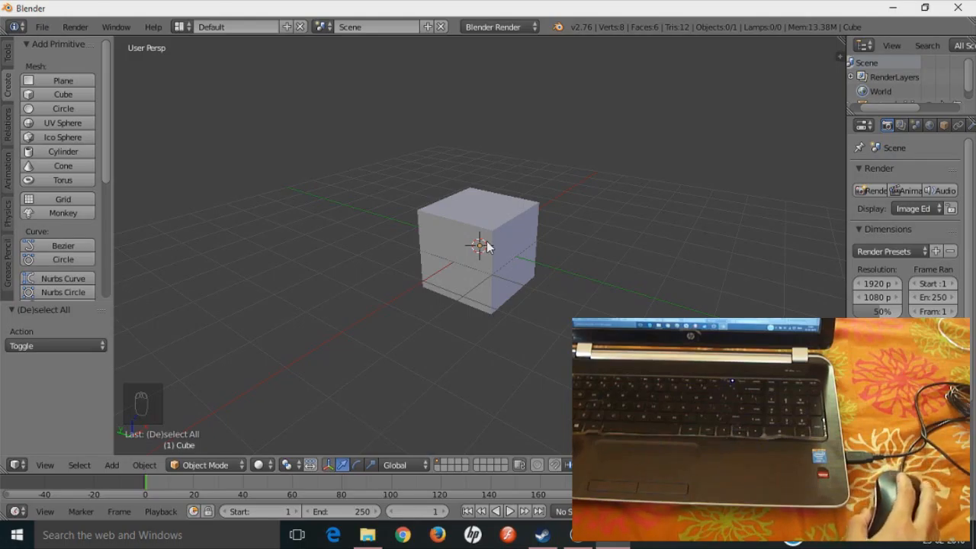
Undo the cube's deselection, place the 3D cursor beside the cube and reset it to the scene origin.
middle_drag(353, 246, 663, 139)
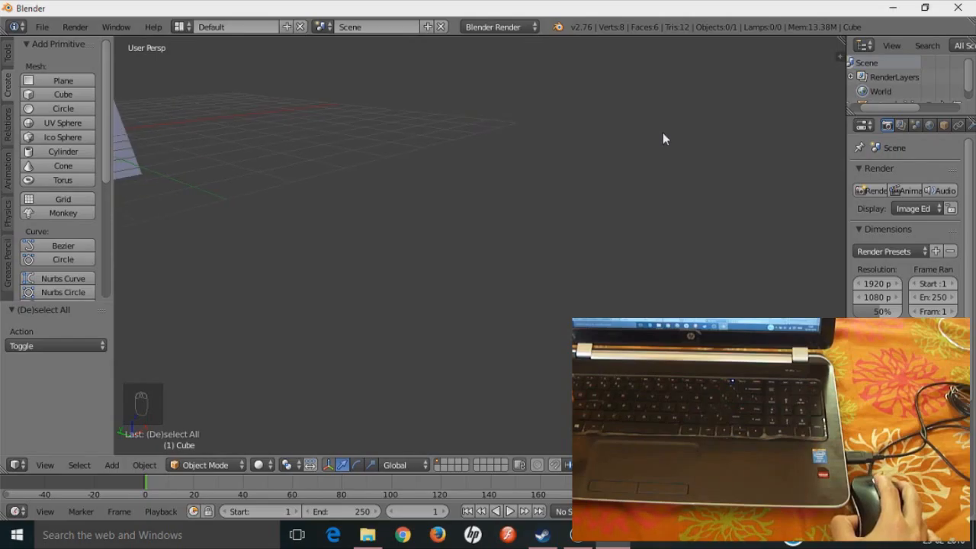
key(ctrl+z)
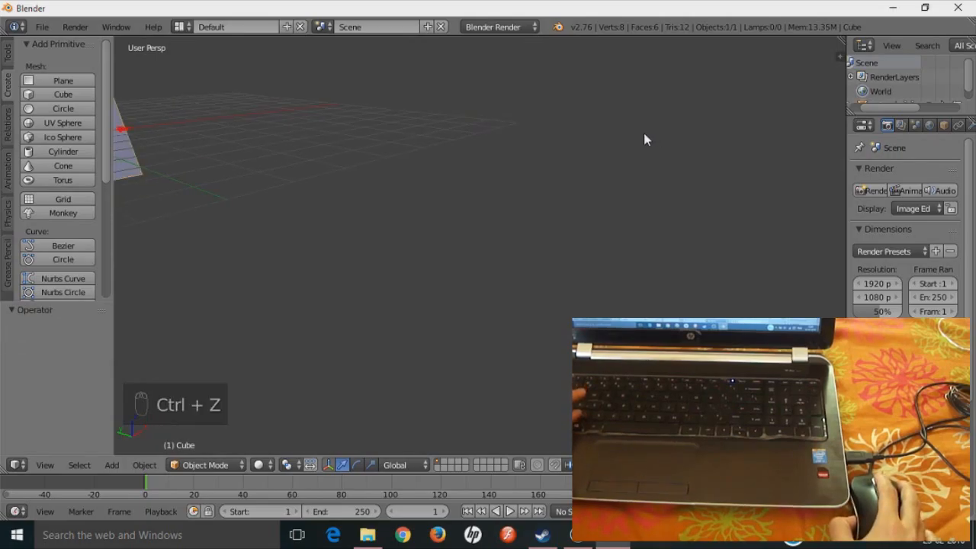
middle_drag(405, 126, 513, 364)
click(620, 271)
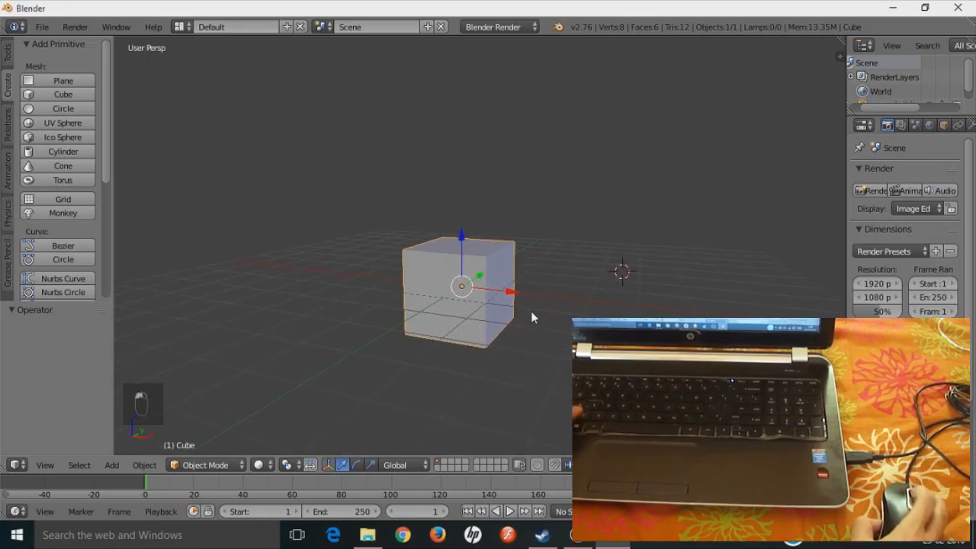
key(shift+c)
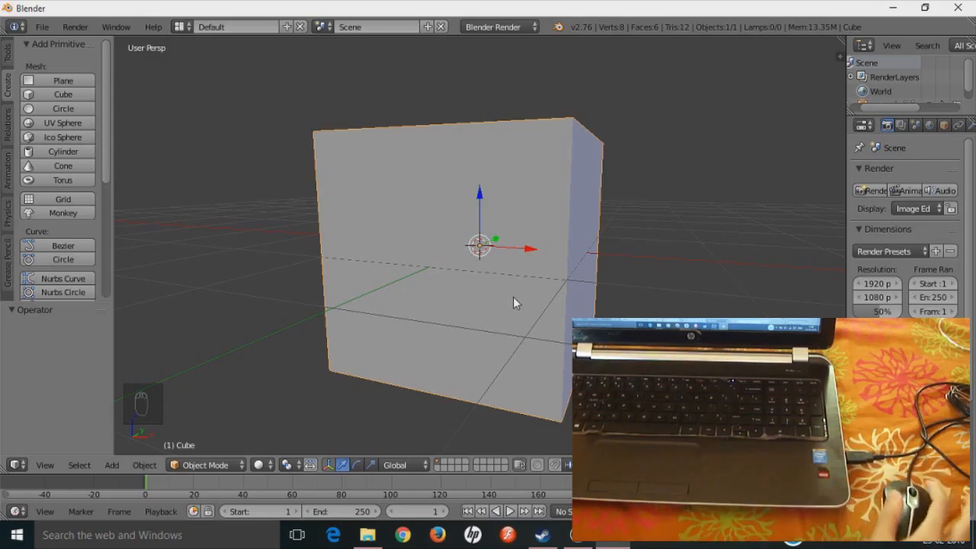
Look through the available interaction modes and choose Object Mode for the cube.
click(206, 465)
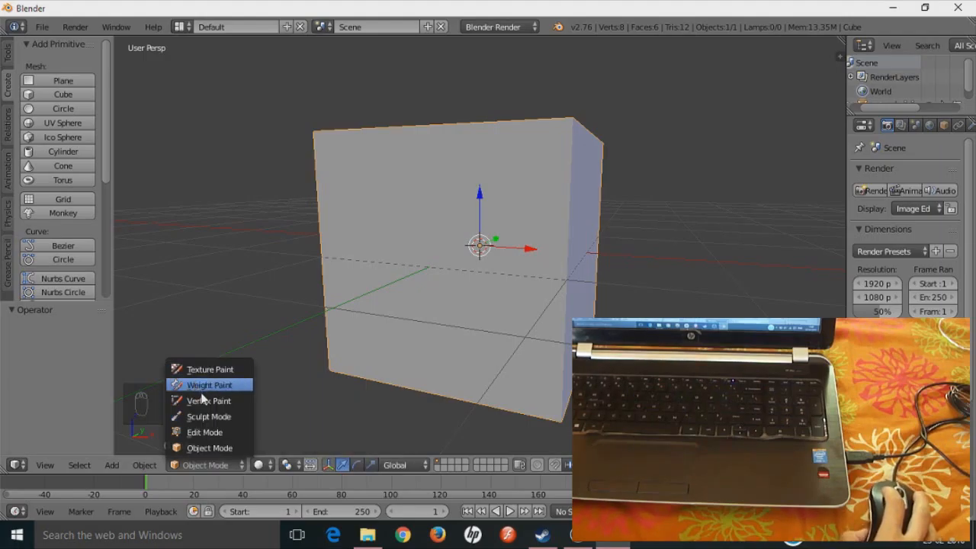
click(212, 448)
scroll(367, 279, down, 3)
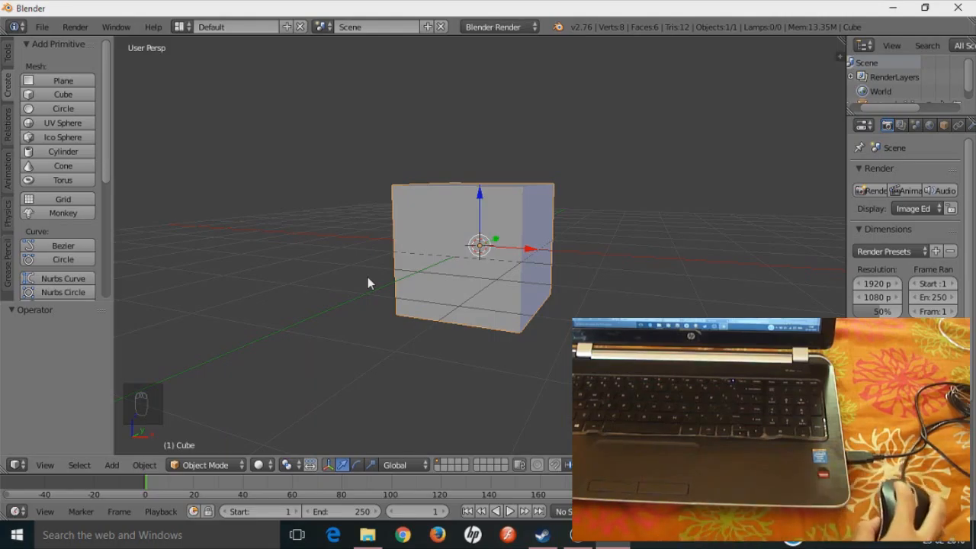
Move the whole cube about -1.57 units along the X axis, and undo the move.
drag(530, 245, 446, 264)
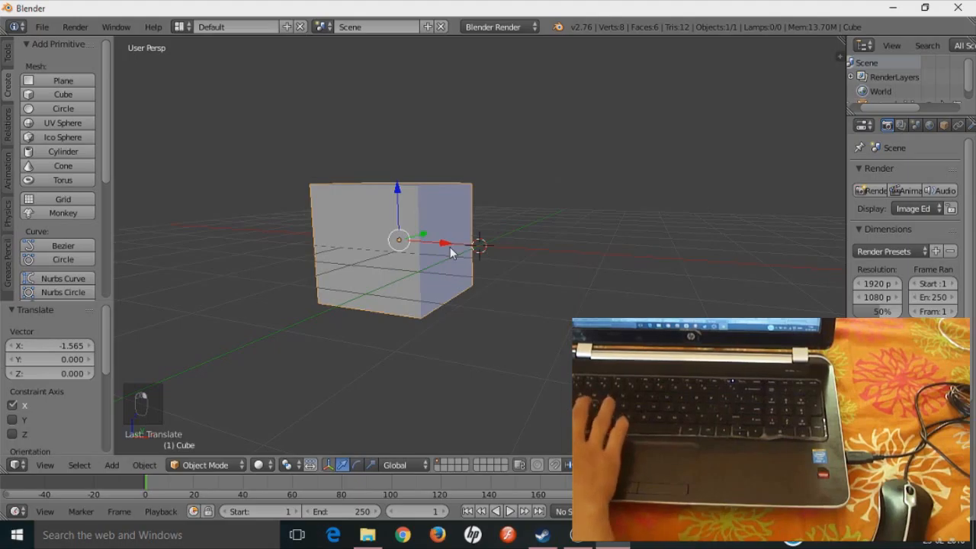
key(ctrl+z)
key(ctrl+z)
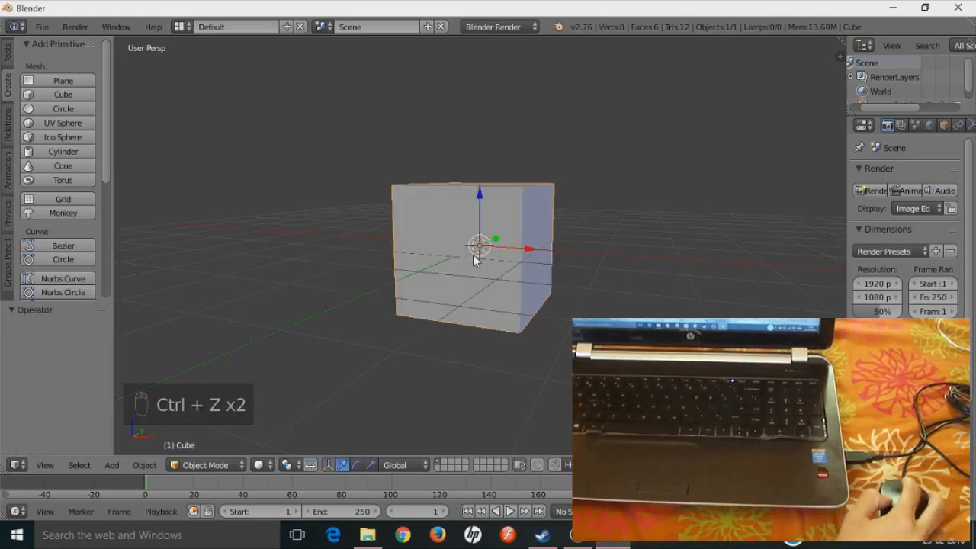
Try moving the whole cube freely with Grab, cancelling the move each time.
middle_drag(372, 320, 402, 228)
key(g)
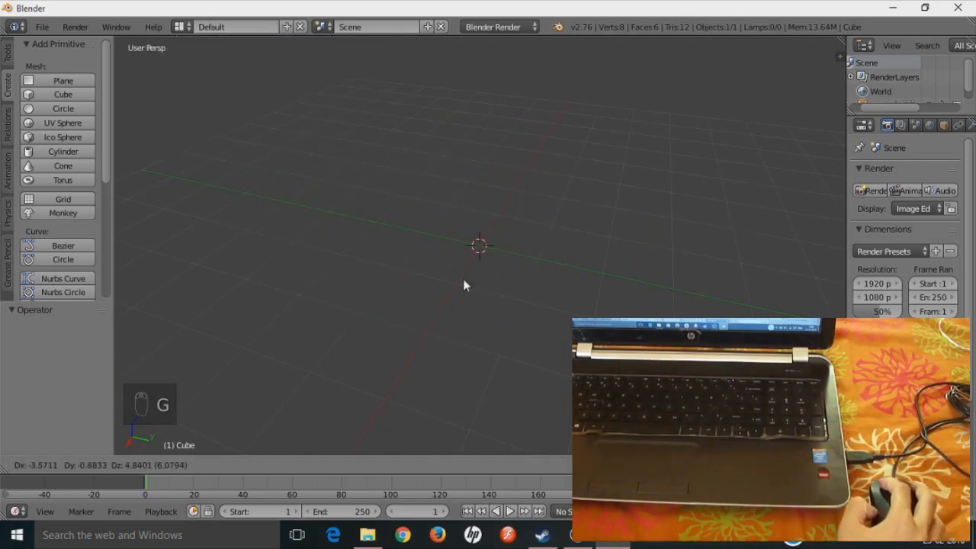
right_click(380, 257)
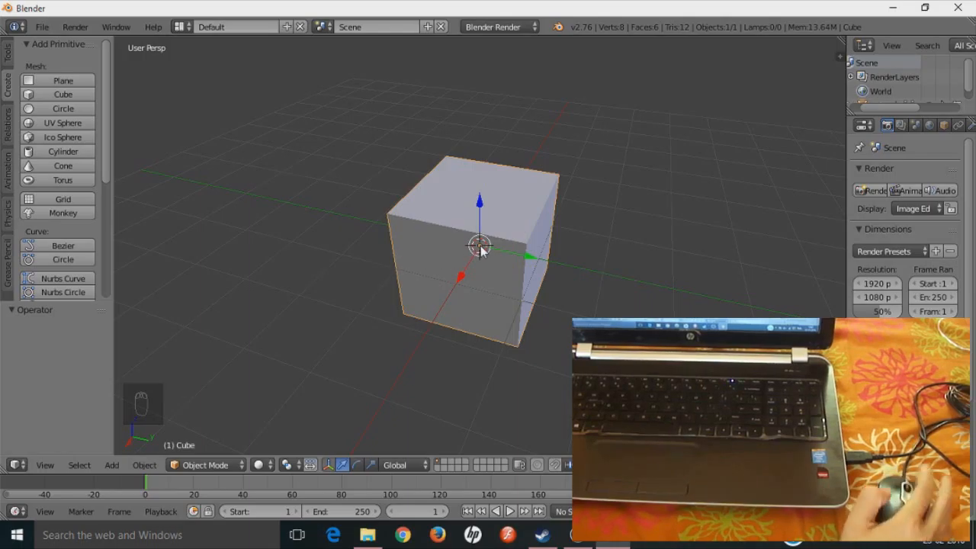
key(g)
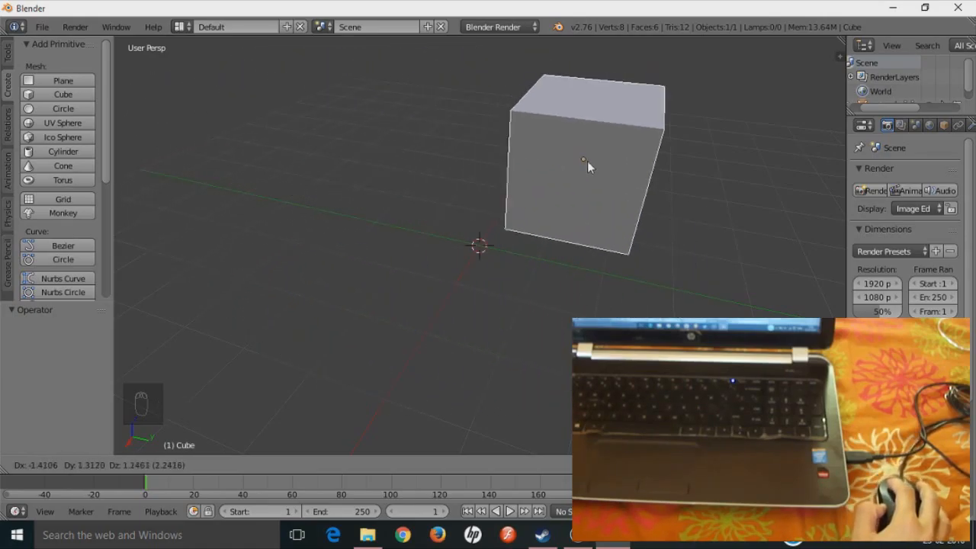
click(456, 245)
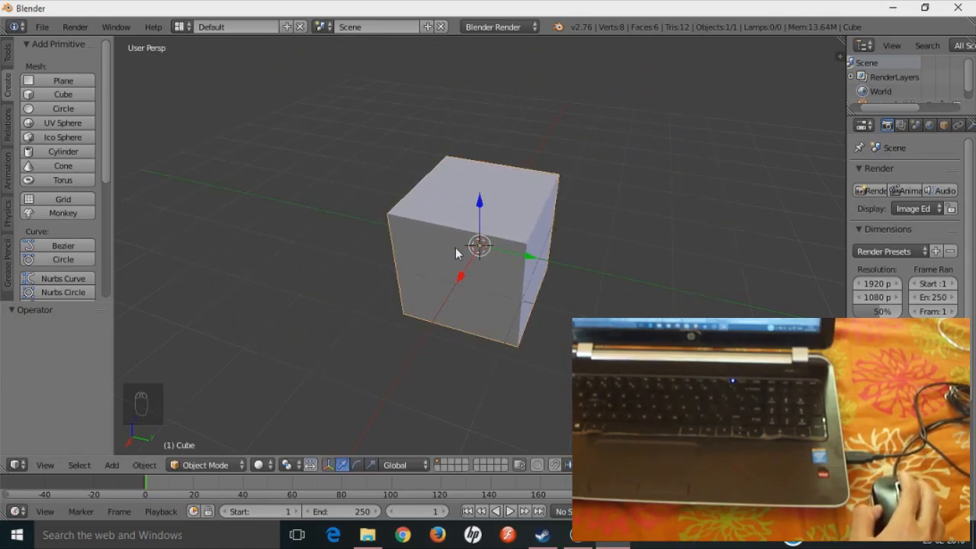
Switch the cube to Edit Mode, clear the selection and select a single top corner vertex.
click(194, 467)
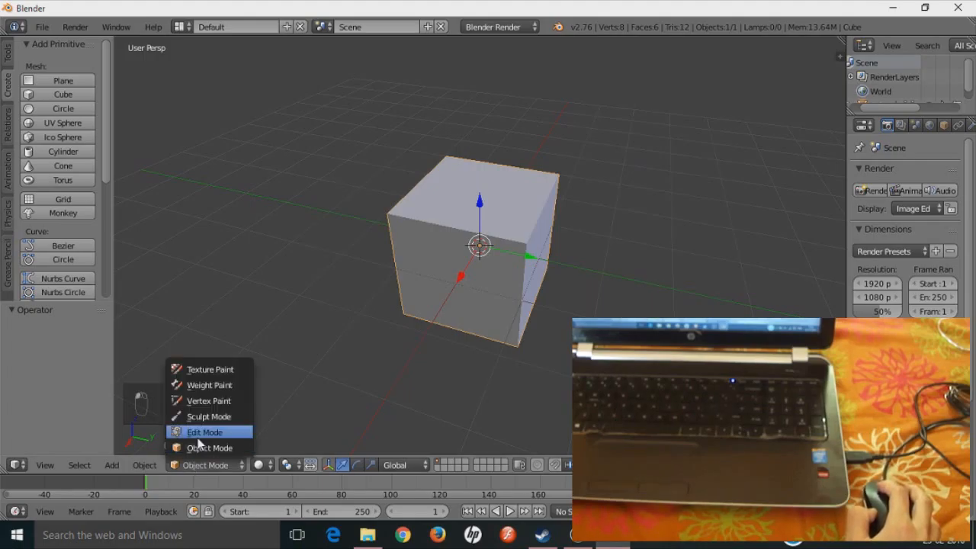
click(200, 434)
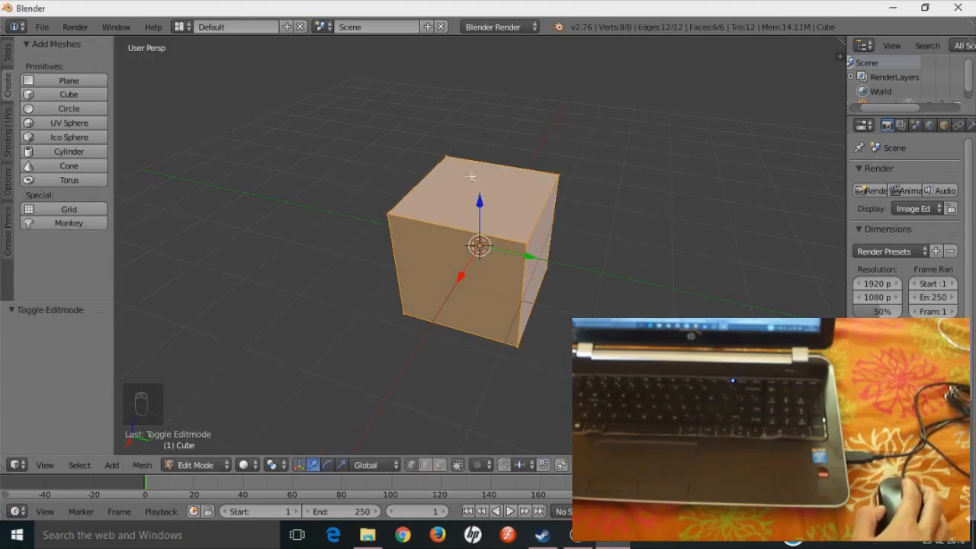
key(a)
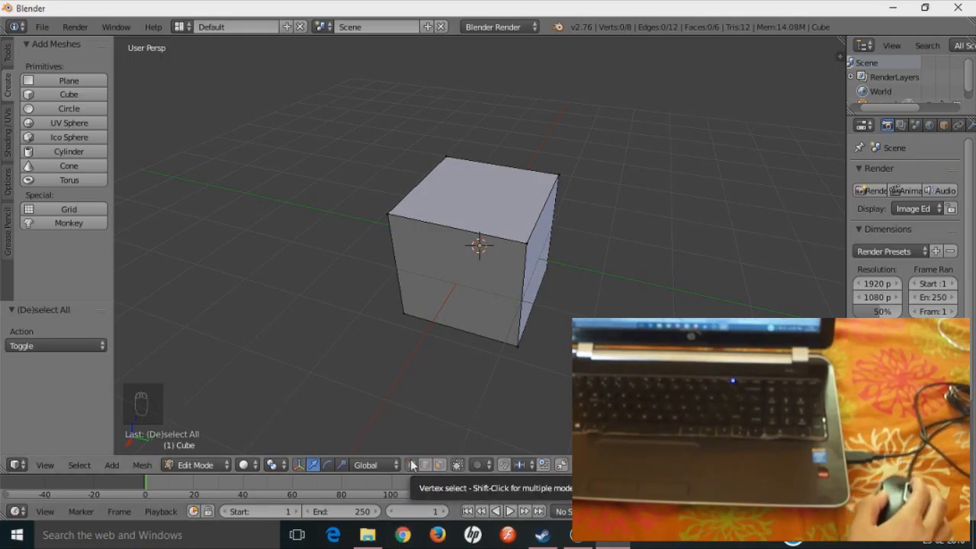
middle_drag(575, 264, 493, 240)
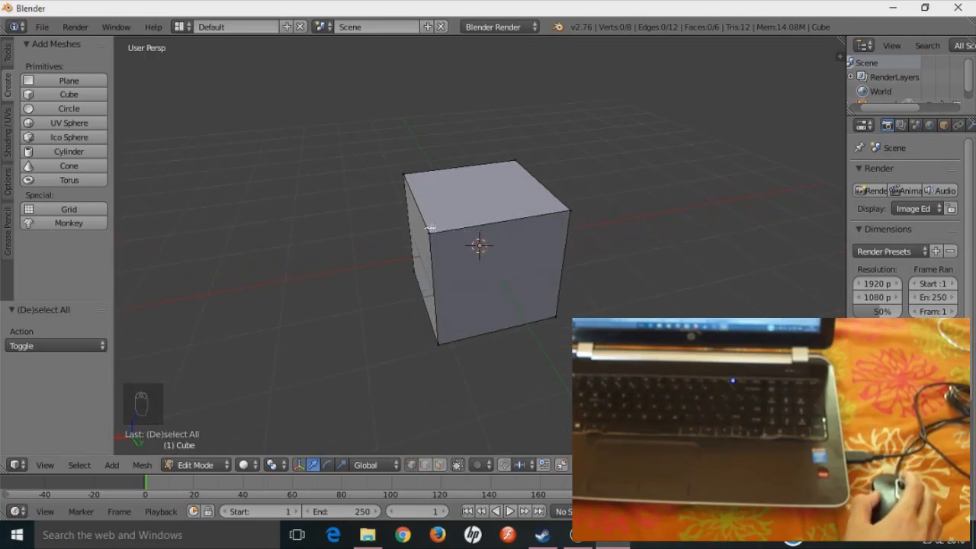
right_click(429, 232)
middle_drag(514, 240, 427, 209)
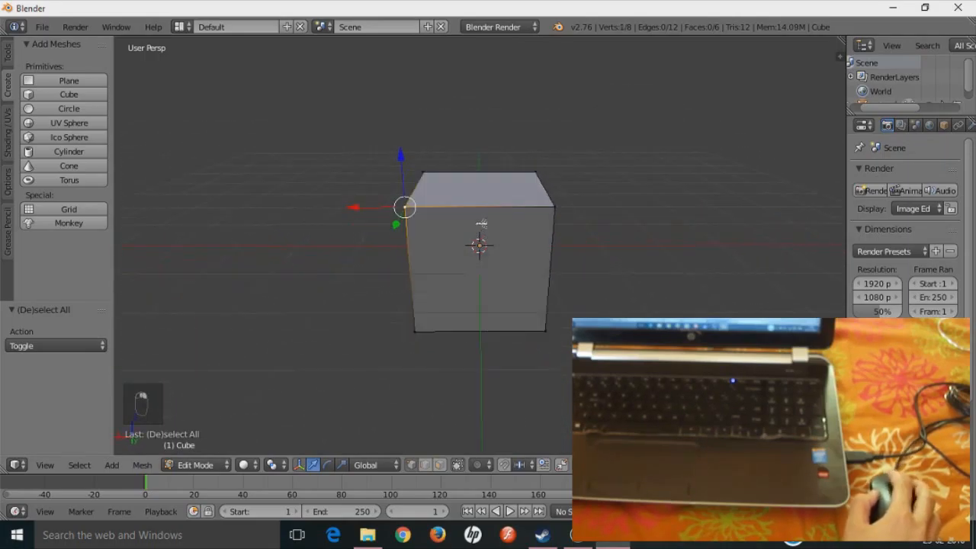
Move the selected corner vertex about 1.62 units along the X axis, and undo the move.
key(g)
key(x)
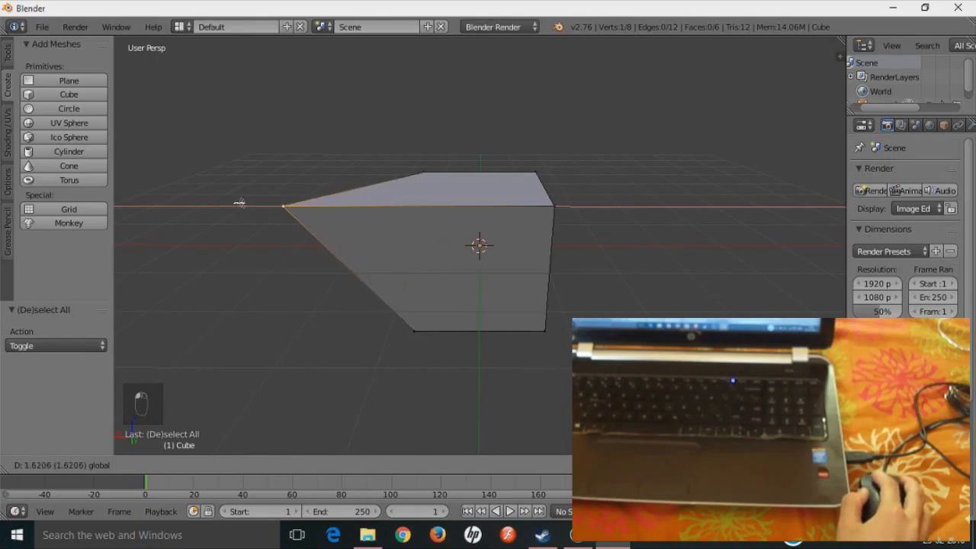
click(239, 203)
middle_drag(240, 203, 245, 222)
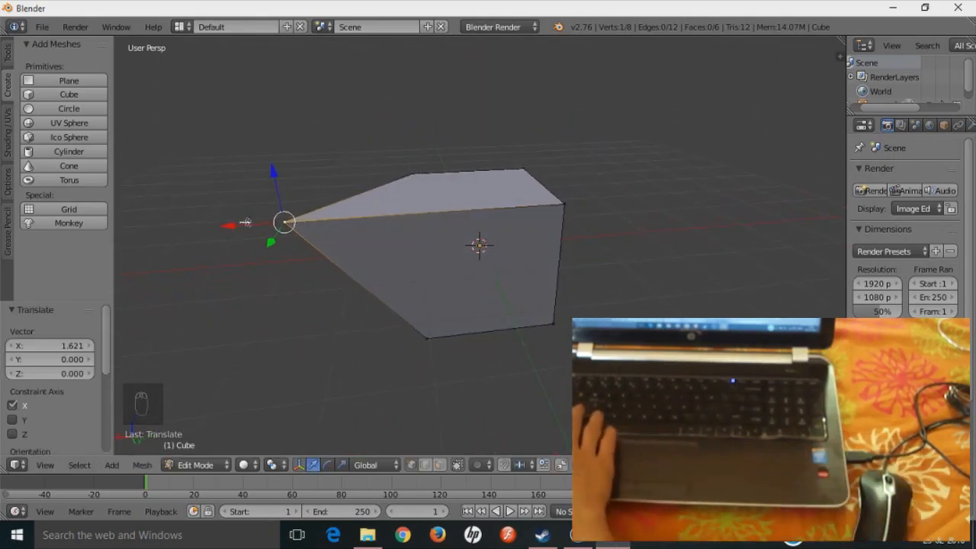
key(ctrl+z)
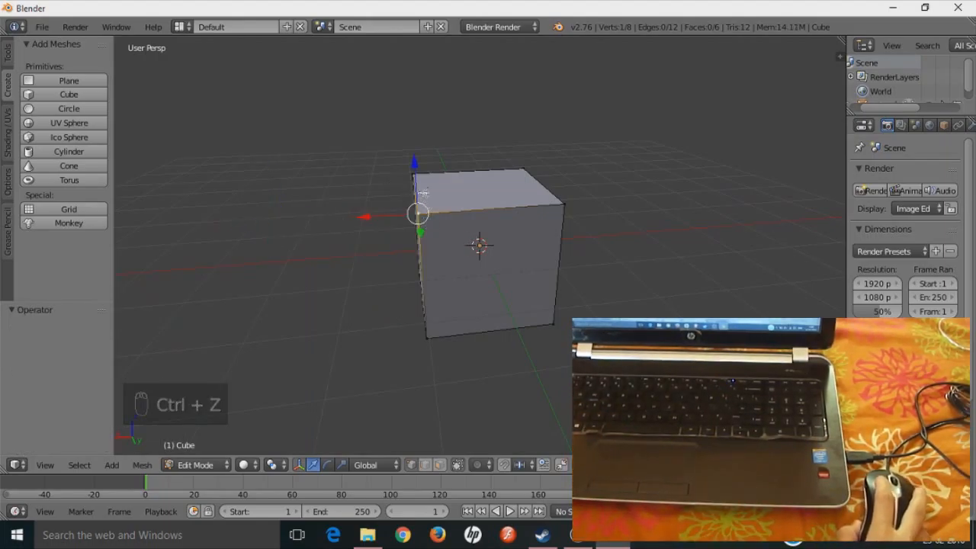
Move the corner vertex about -1.71 units along Z, undo that, and move it about 1.98 units along Y.
drag(412, 161, 420, 271)
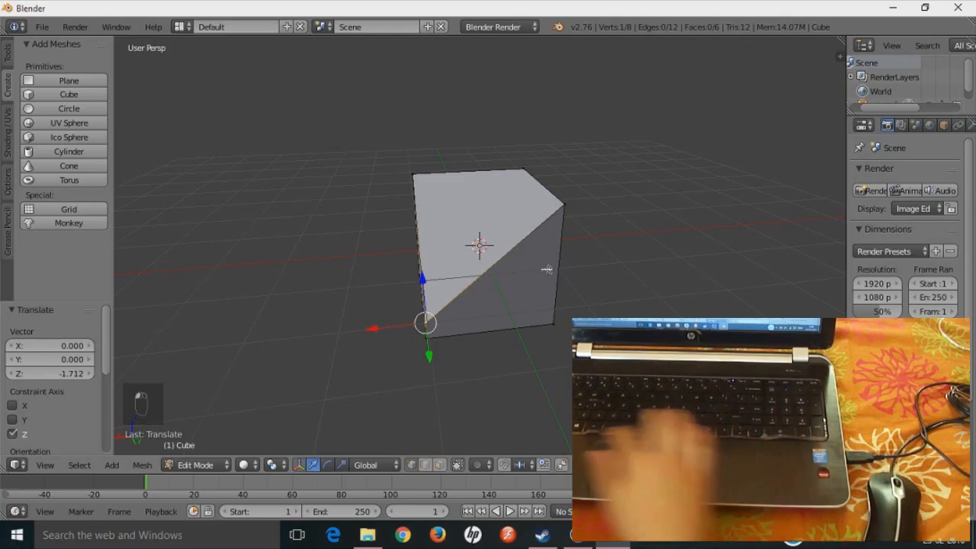
key(ctrl+z)
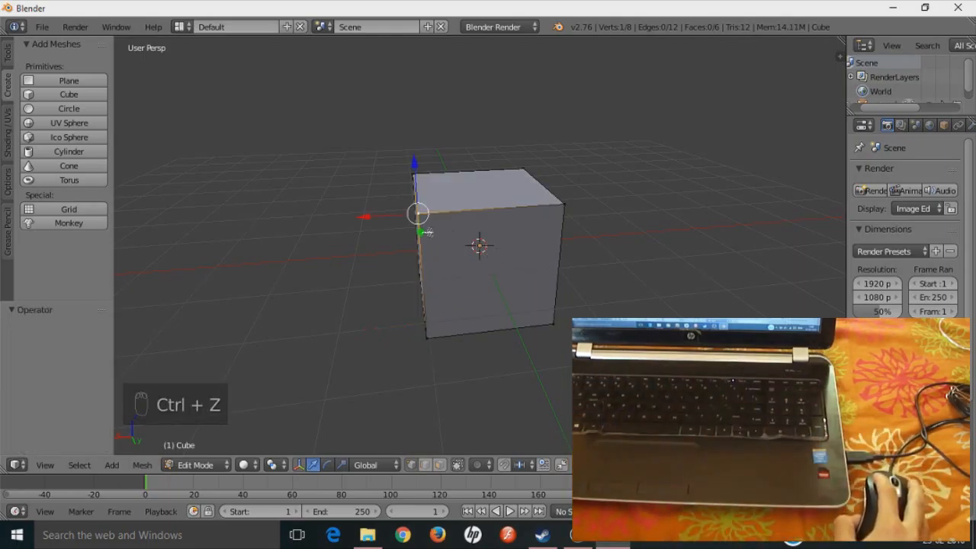
drag(419, 231, 669, 200)
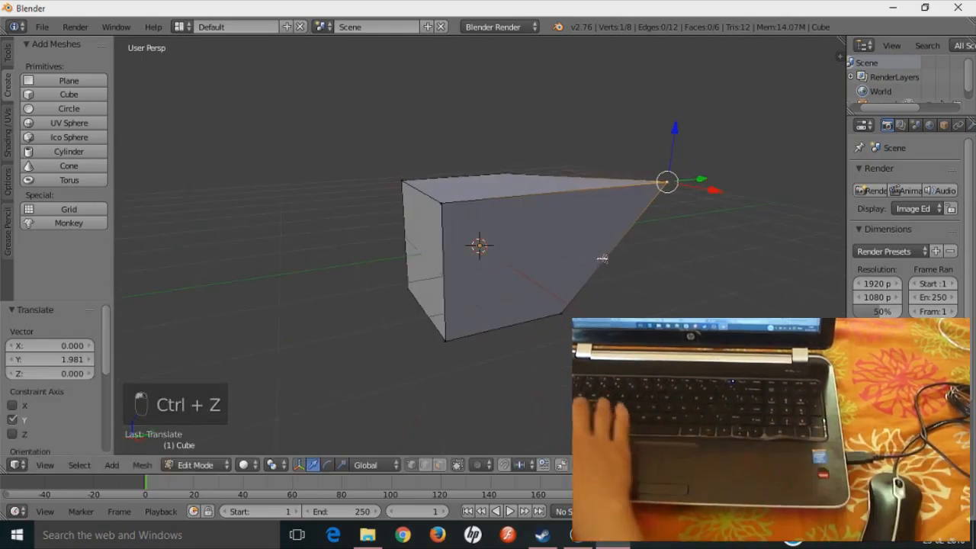
Undo the corner vertex's Y move, switch to edge selection and select the near edge of the cube's top face.
key(ctrl+z)
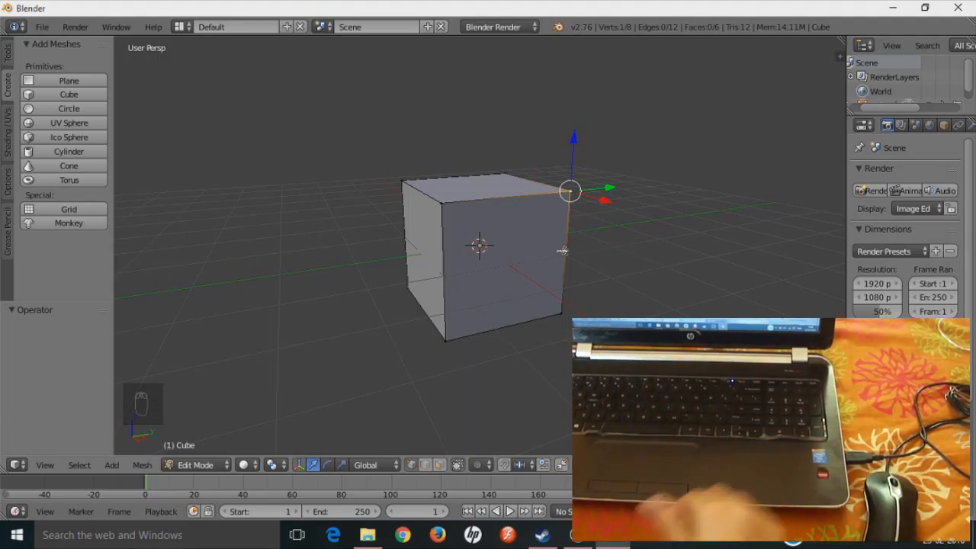
click(424, 467)
middle_drag(466, 252, 423, 302)
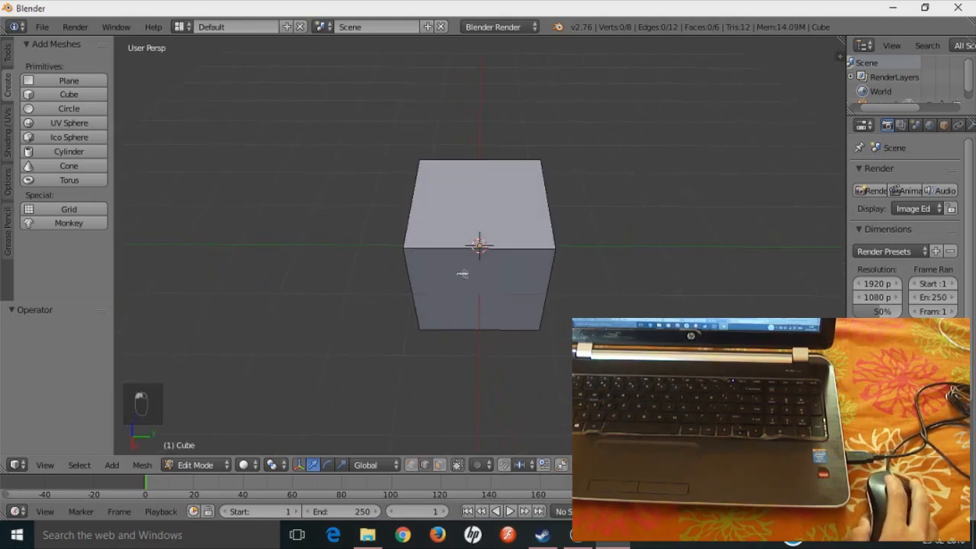
click(509, 246)
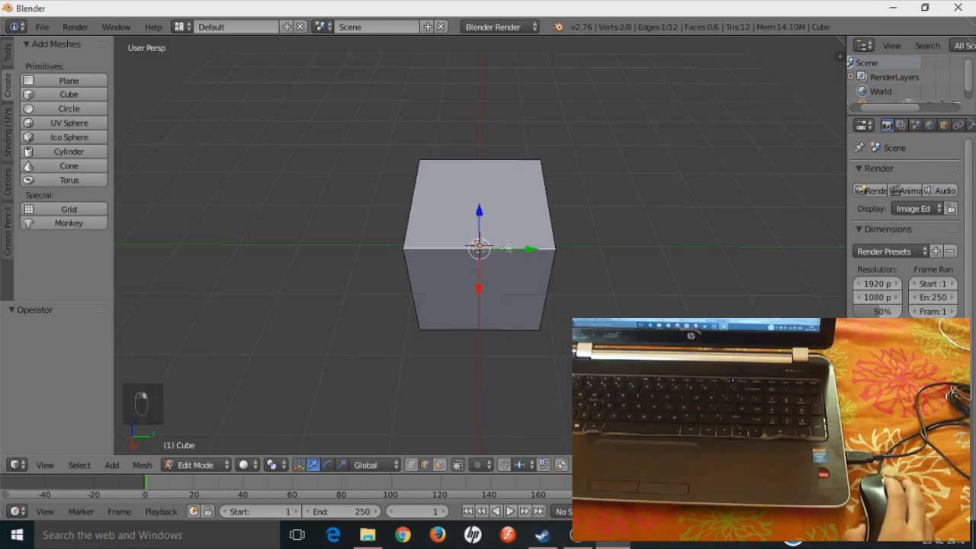
Move the selected top edge about 1.75 units along the X axis, inspect the shape, and undo the move.
middle_drag(507, 248, 556, 269)
drag(594, 201, 711, 203)
middle_drag(711, 203, 663, 320)
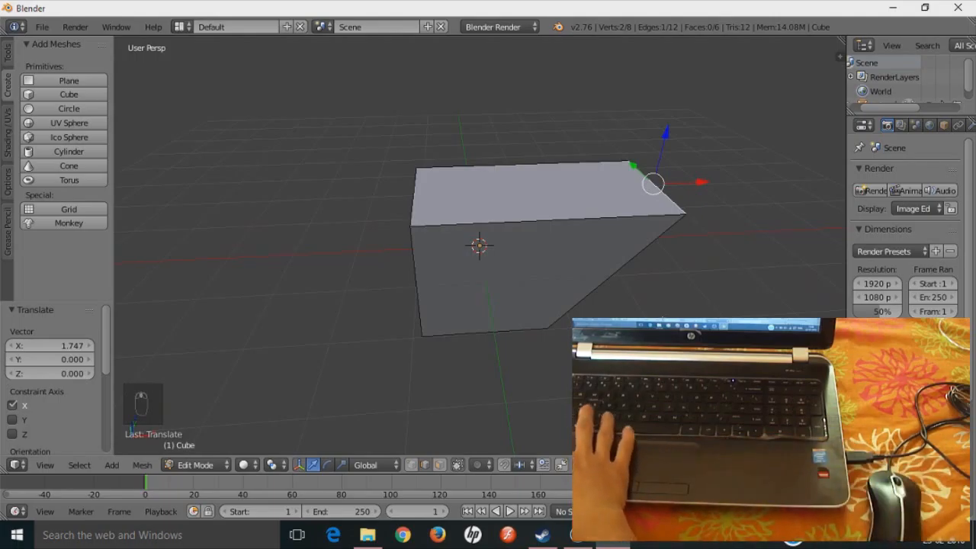
key(ctrl+z)
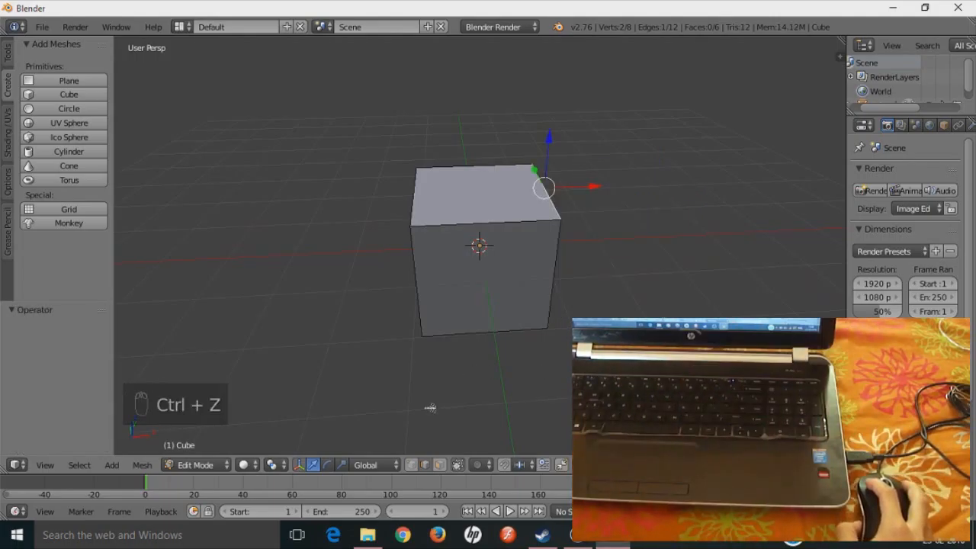
Switch to face selection and select one side face of the cube.
click(439, 466)
middle_drag(564, 373, 565, 310)
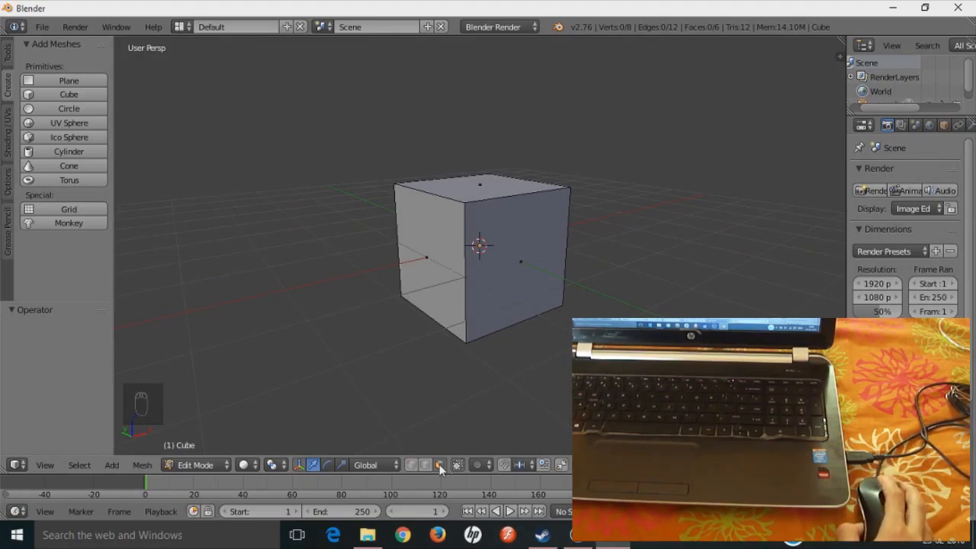
right_click(527, 260)
middle_drag(526, 260, 556, 243)
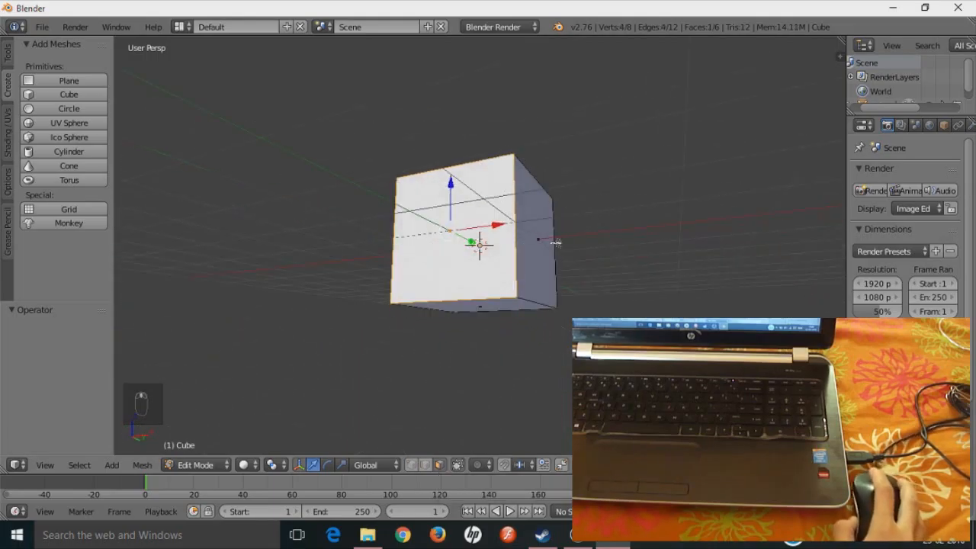
Move the selected side face about -3.07 units along the Y axis, and undo the move.
middle_drag(479, 333, 492, 264)
drag(492, 248, 694, 253)
middle_drag(695, 253, 524, 379)
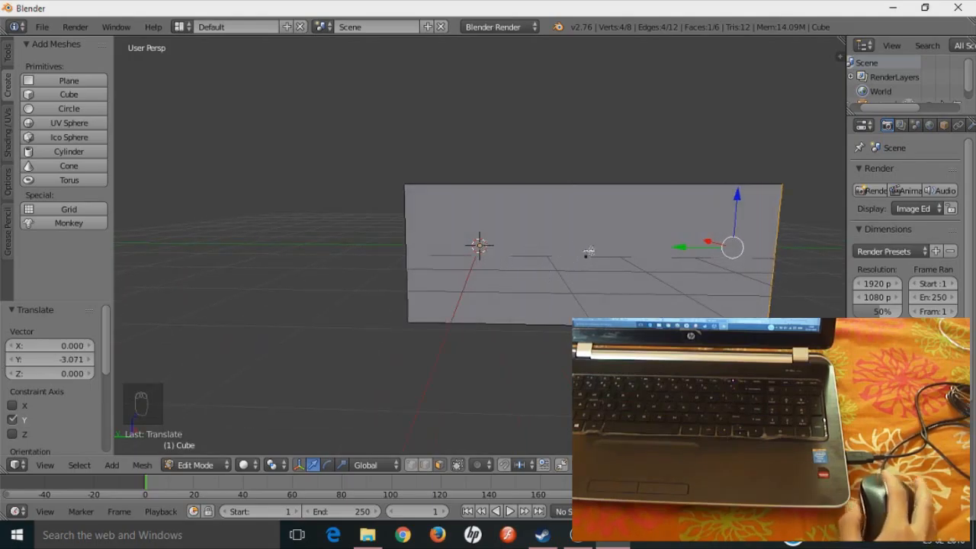
key(ctrl+z)
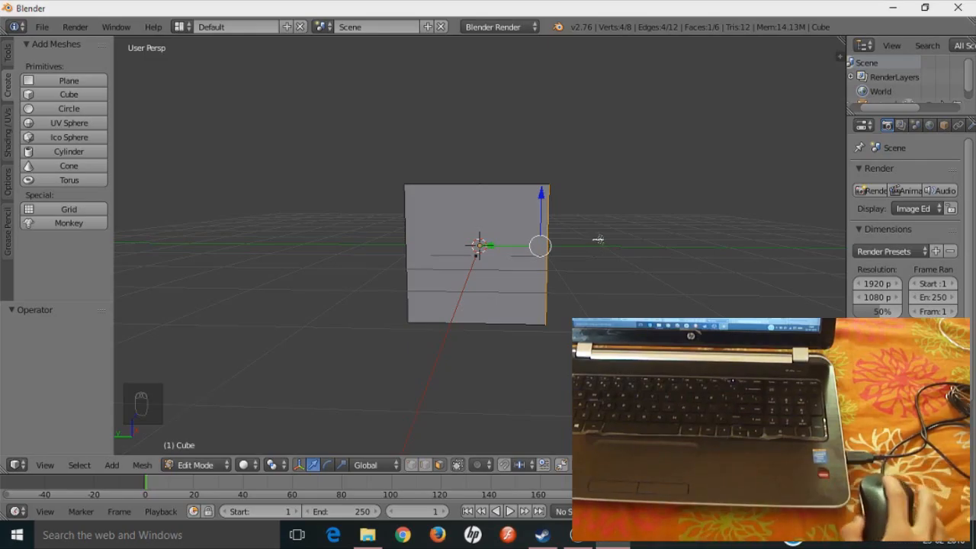
Deselect the side face, keep face selection active, and toggle the cube to Object Mode and back to Edit Mode.
middle_drag(630, 261, 595, 221)
key(a)
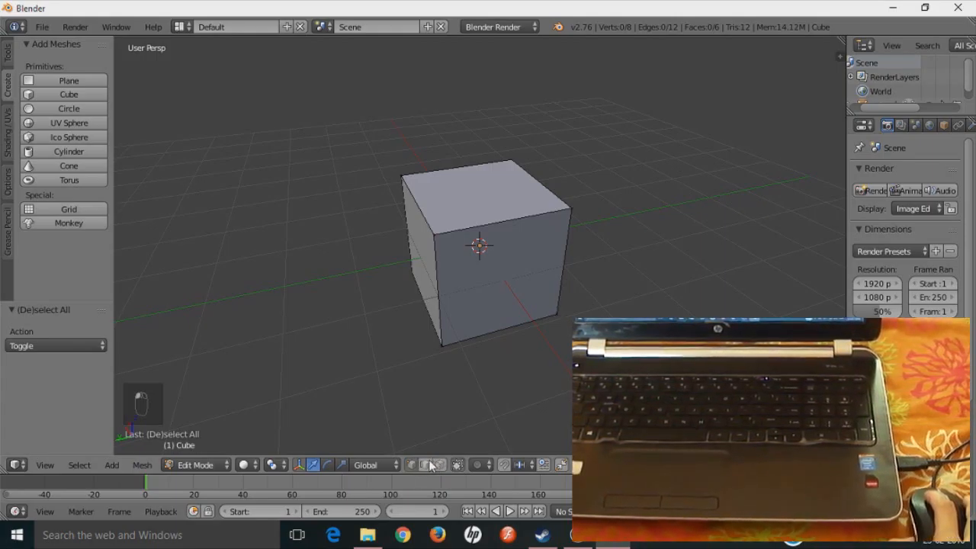
middle_drag(429, 399, 534, 335)
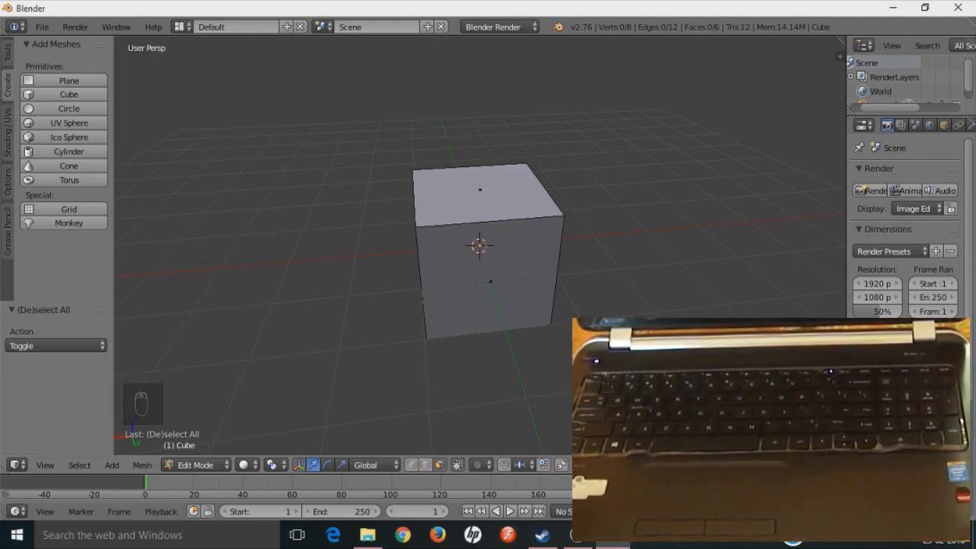
key(Tab)
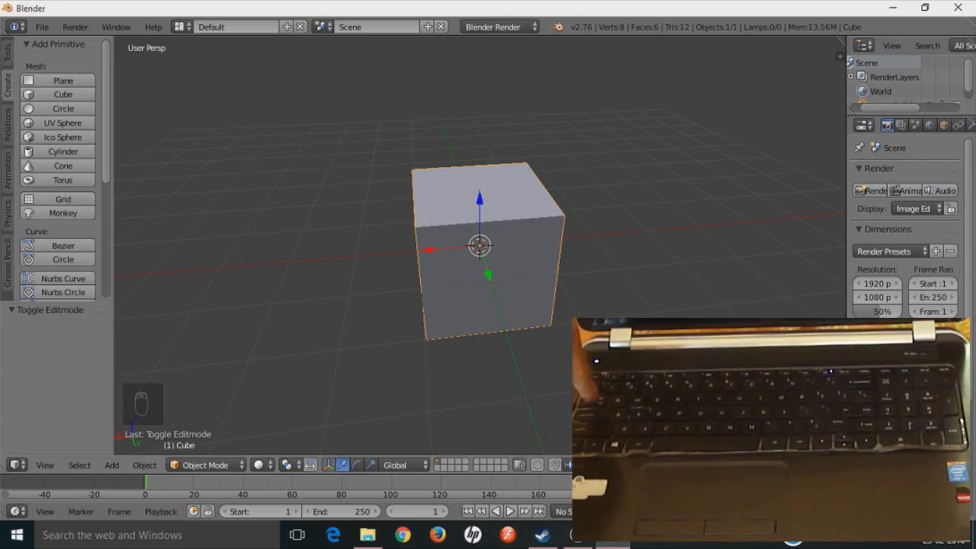
key(Tab)
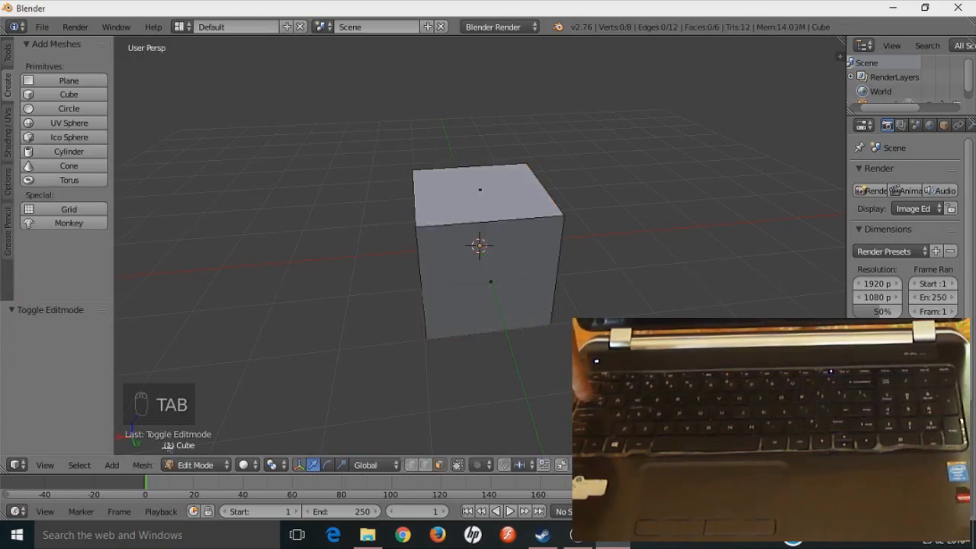
Switch the cube to Texture Paint mode and toggle between it and Edit Mode, ending in Edit Mode.
click(187, 466)
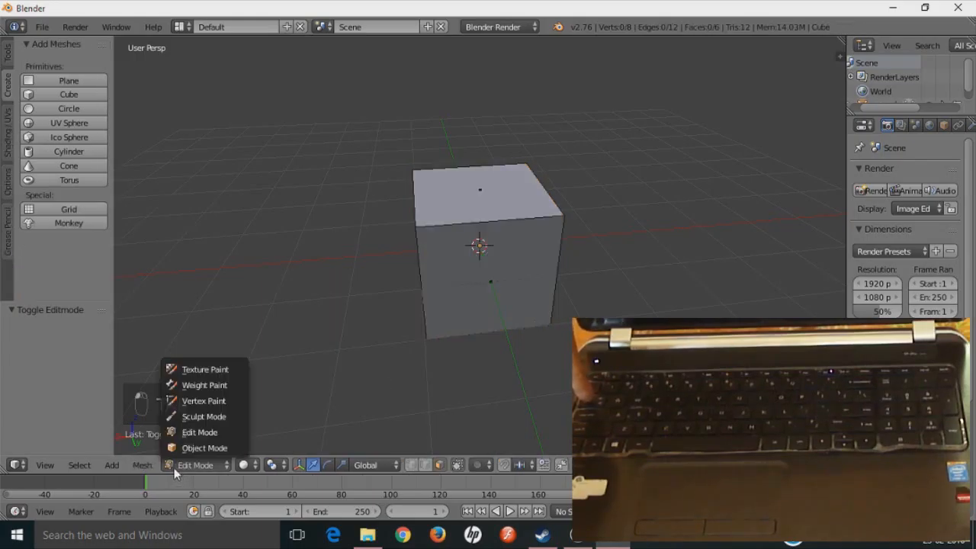
click(200, 370)
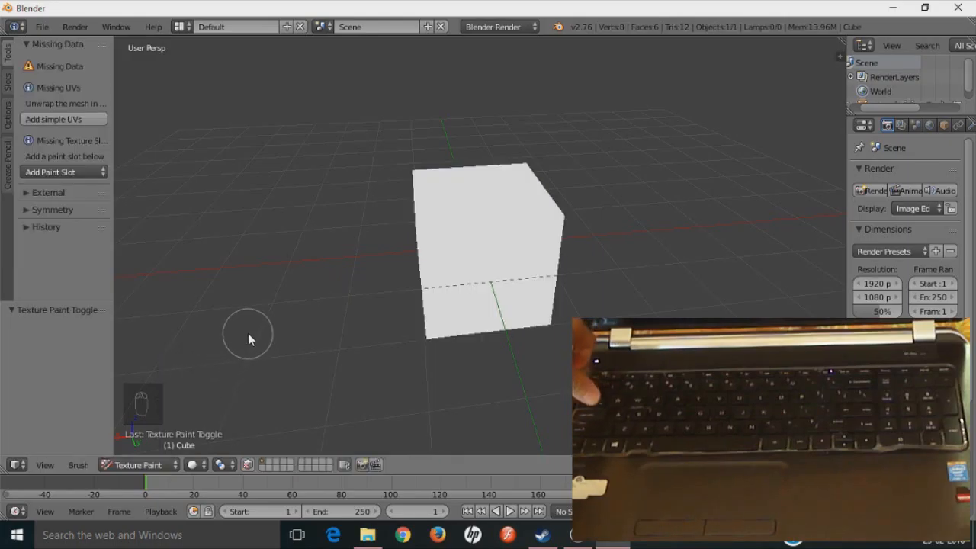
key(Tab)
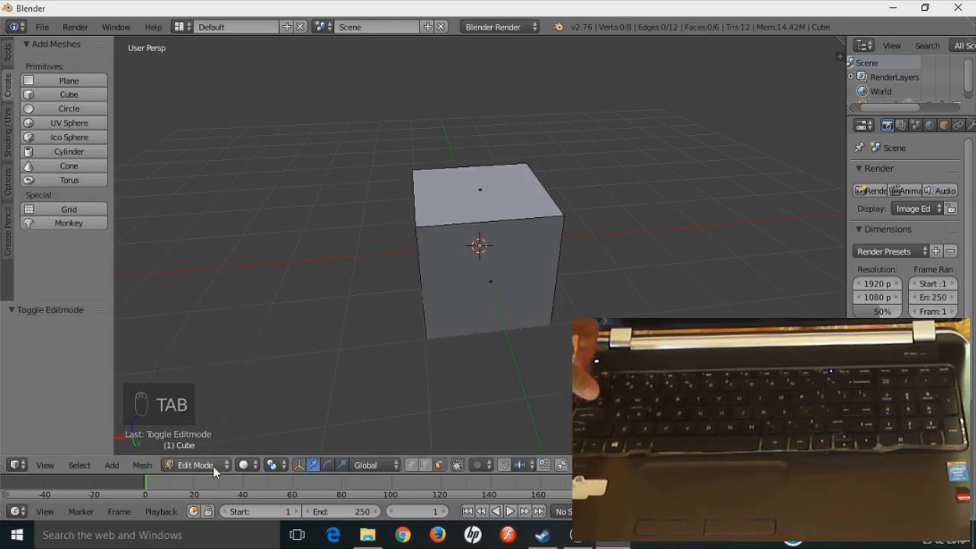
key(Tab)
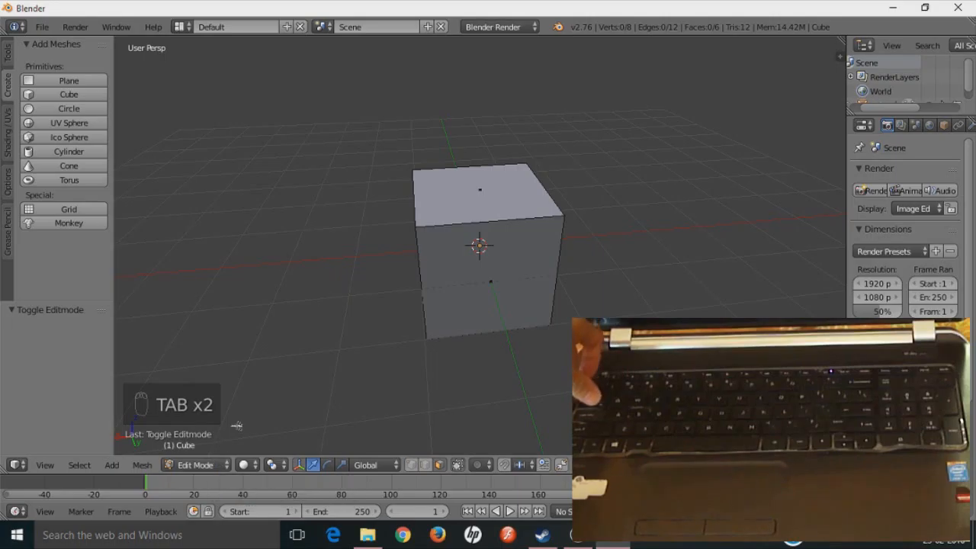
key(Tab)
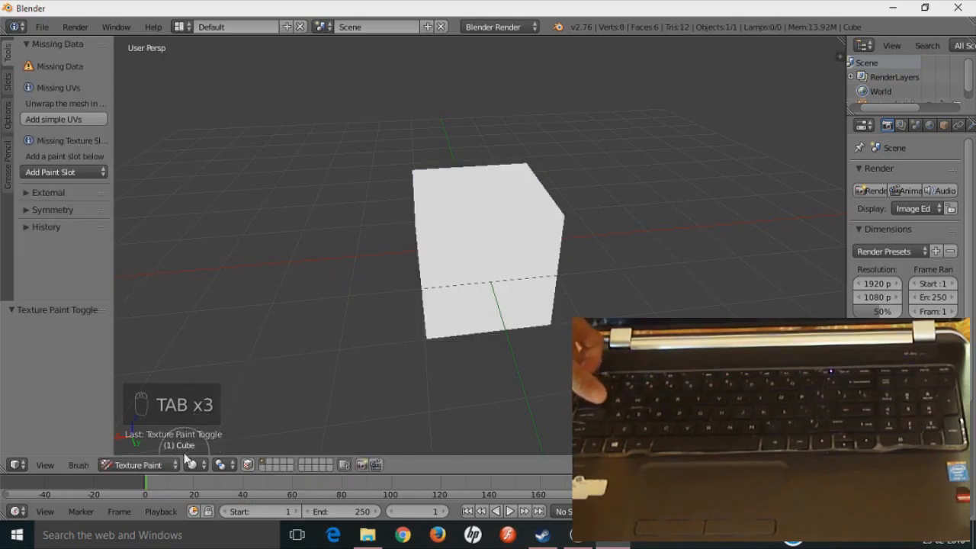
key(Tab)
key(Tab)
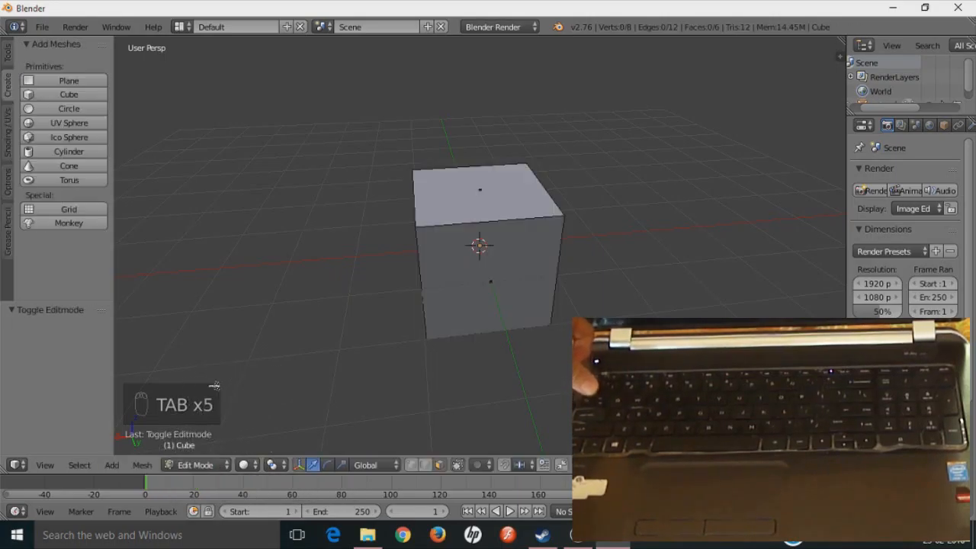
Switch the cube to Object Mode and review the list of available interaction modes.
click(201, 465)
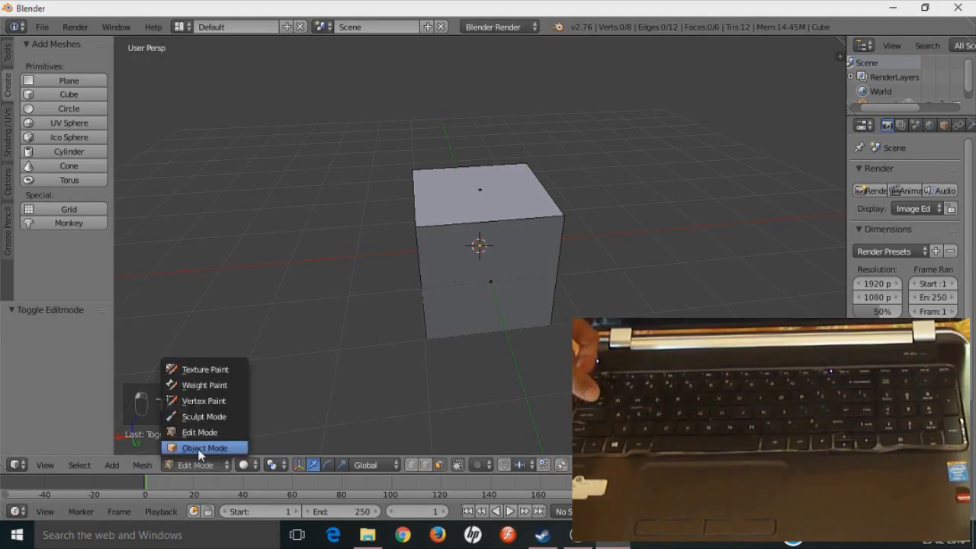
click(201, 449)
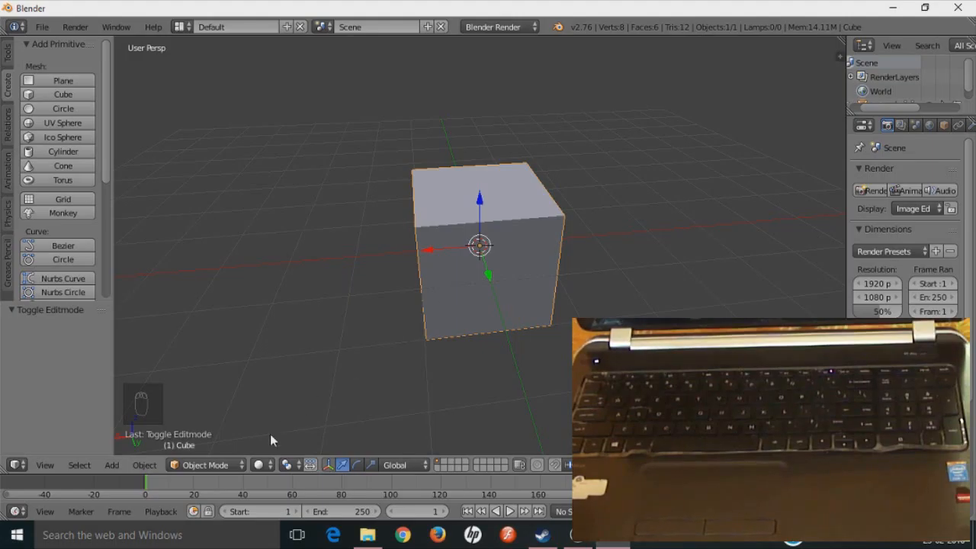
click(231, 466)
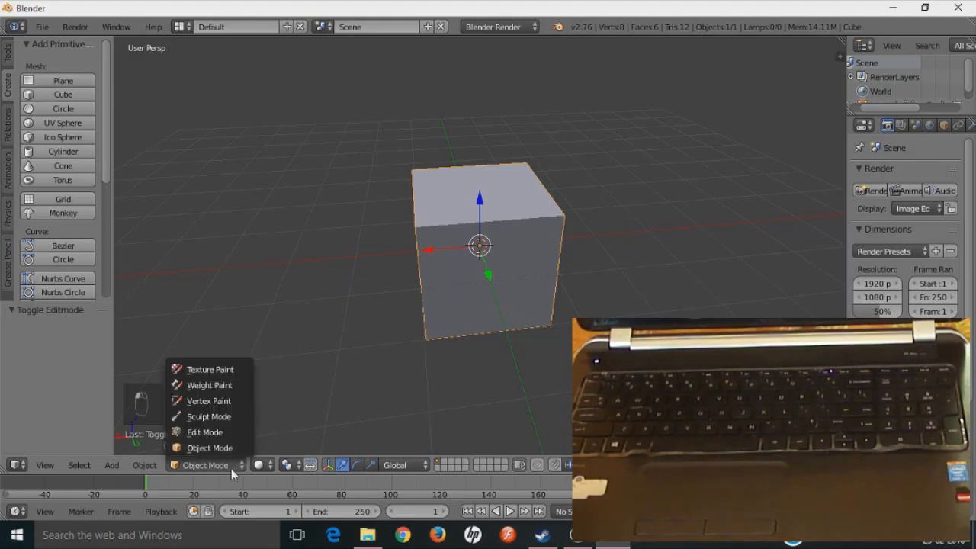
click(188, 449)
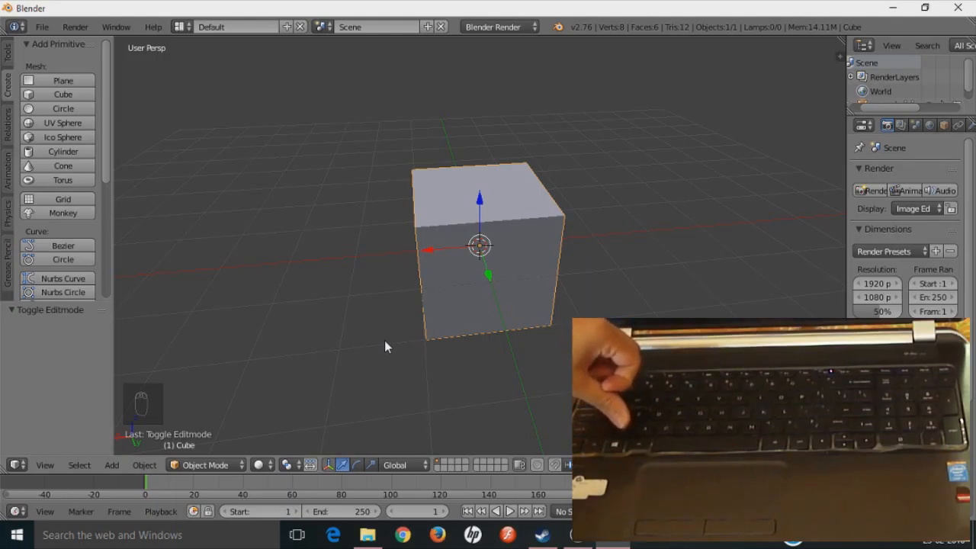
Try Wireframe viewport shading on the cube, orbit around it, and set the shading back to Solid.
key(z)
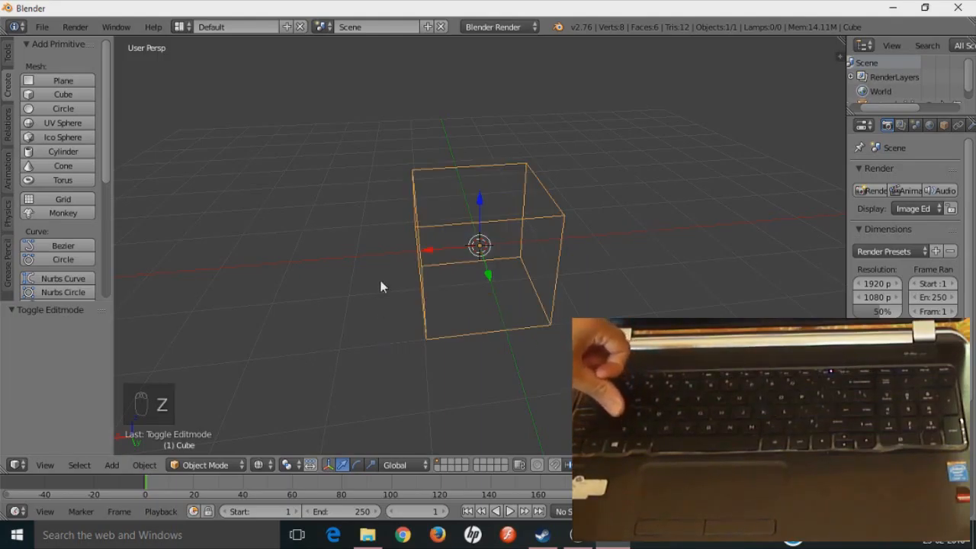
middle_drag(380, 259, 434, 406)
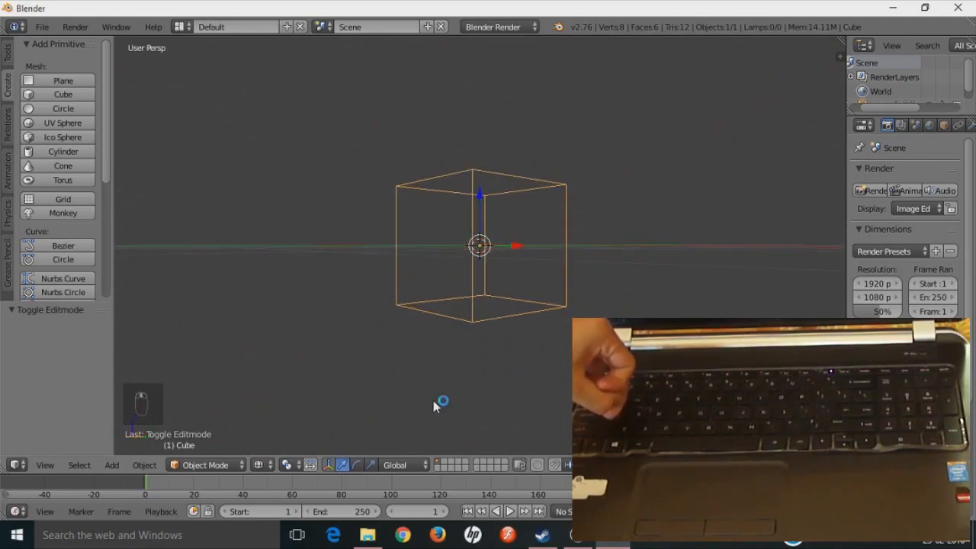
click(258, 466)
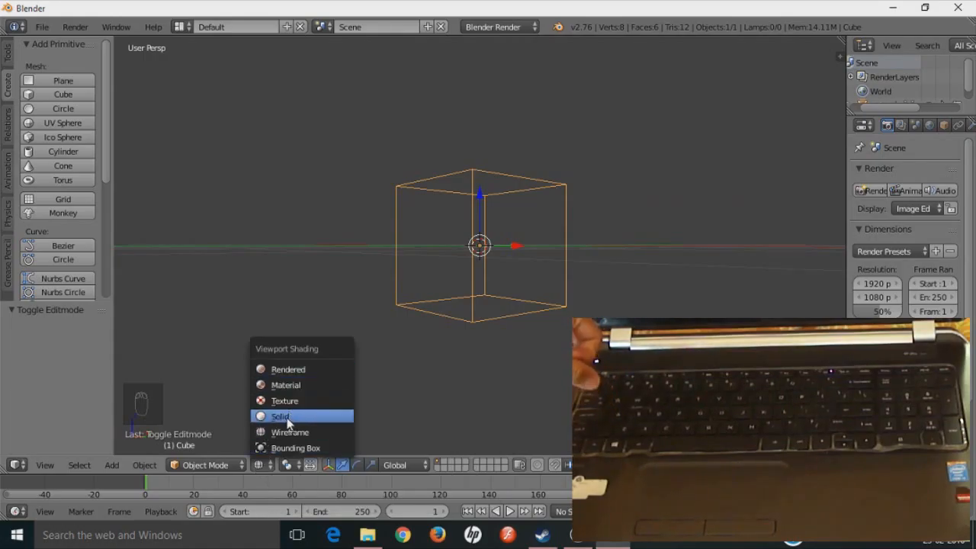
click(286, 418)
middle_drag(325, 369, 214, 430)
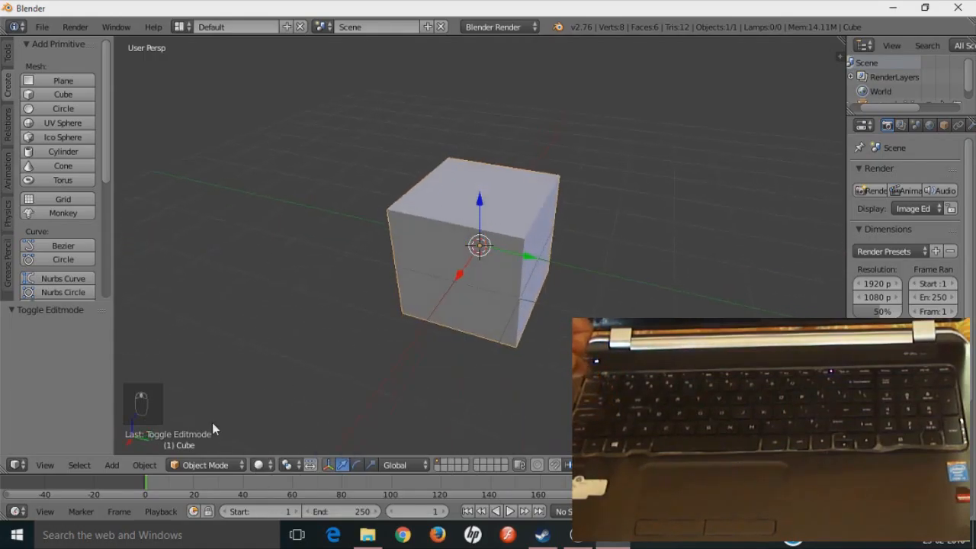
Set the viewport shading to Wireframe and switch the cube to Edit Mode, keeping that shading.
click(262, 465)
click(291, 446)
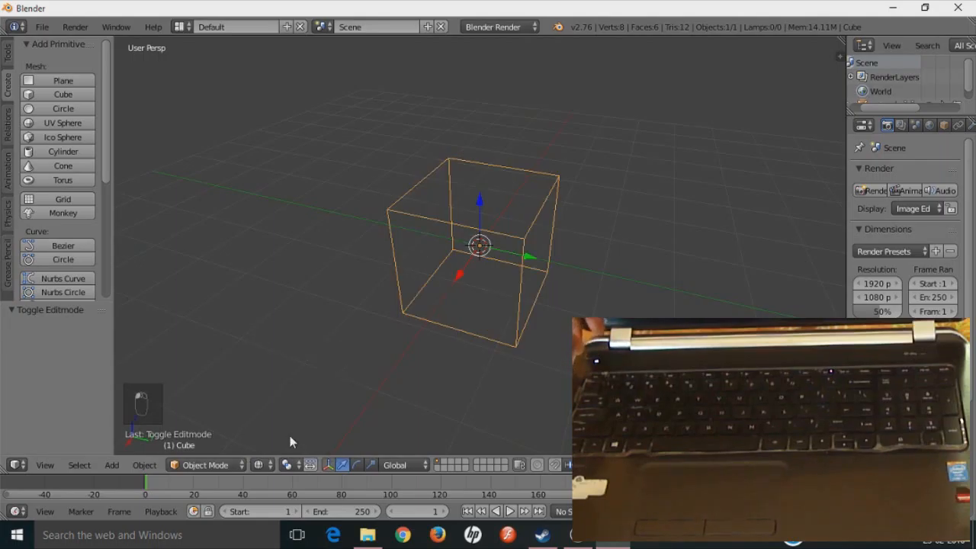
middle_drag(563, 348, 447, 321)
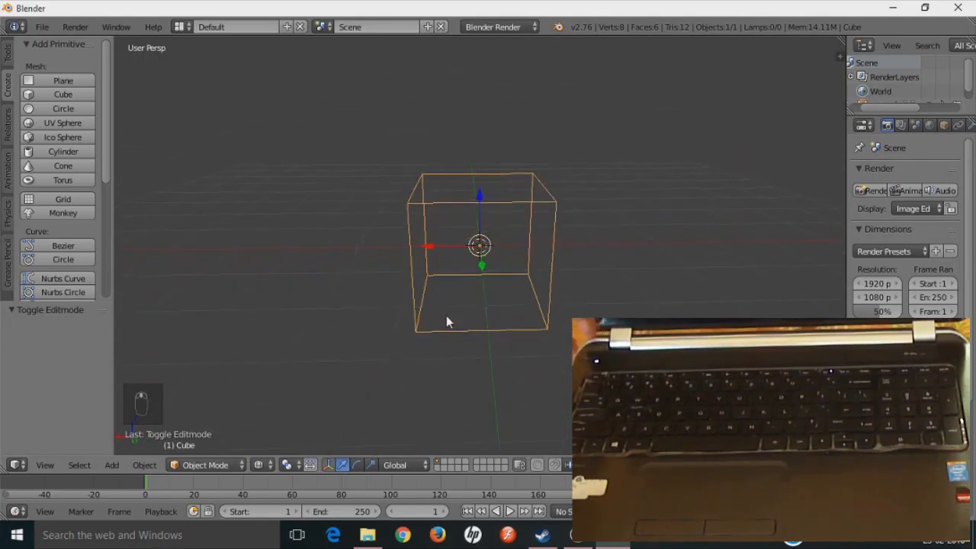
click(205, 465)
click(202, 432)
middle_drag(652, 313, 472, 381)
click(244, 465)
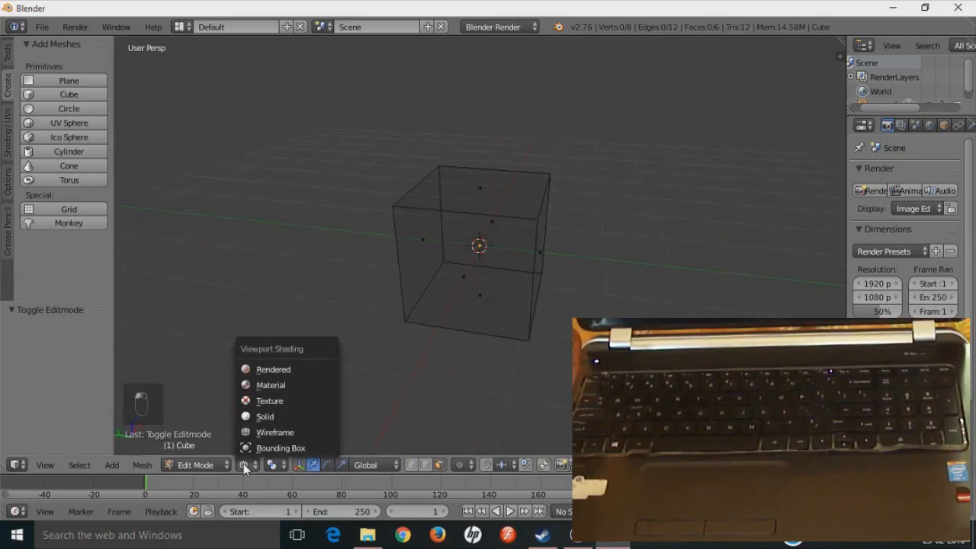
click(244, 463)
Examine the wireframe cube's vertices, edges and face centres from several angles and distances.
middle_drag(471, 337, 556, 352)
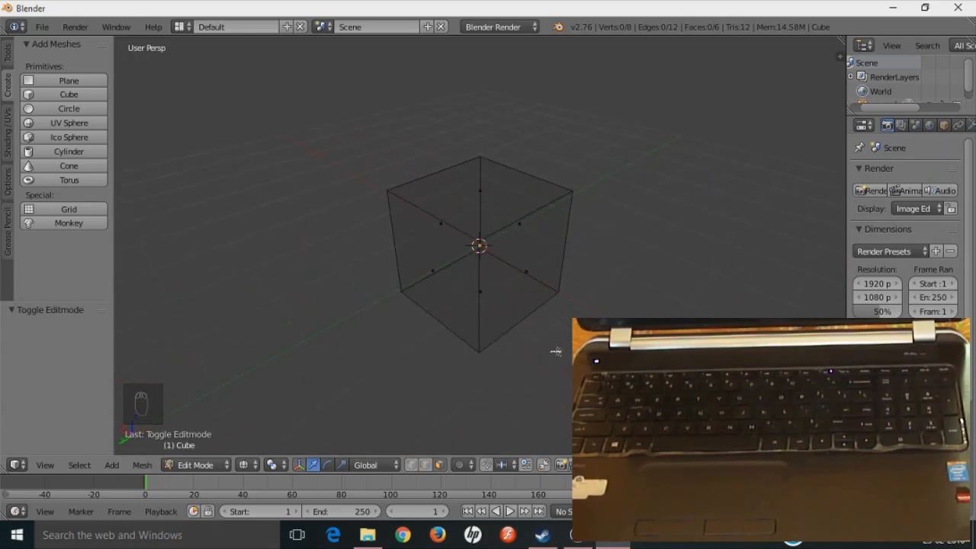
middle_drag(556, 352, 539, 351)
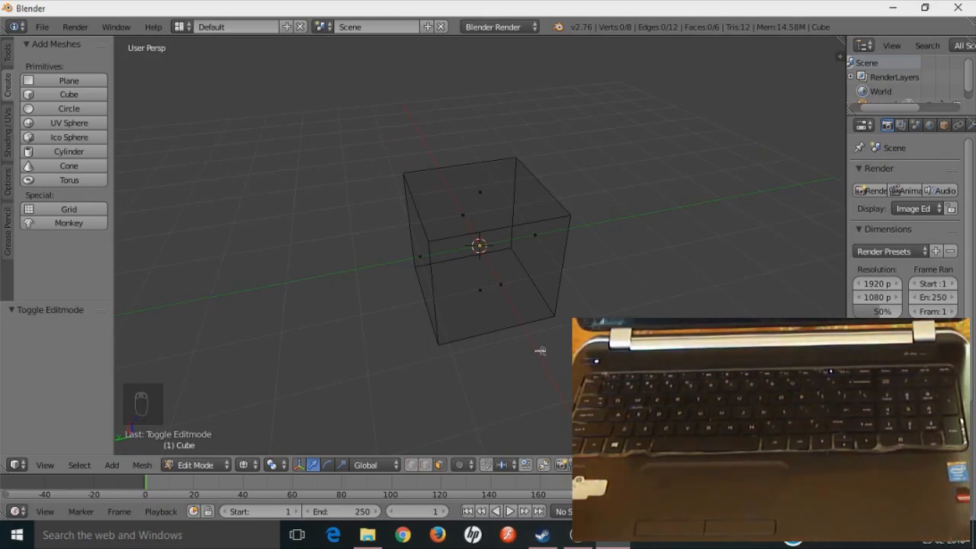
scroll(521, 264, down, 4)
scroll(519, 279, up, 7)
scroll(521, 276, down, 3)
middle_drag(499, 282, 453, 296)
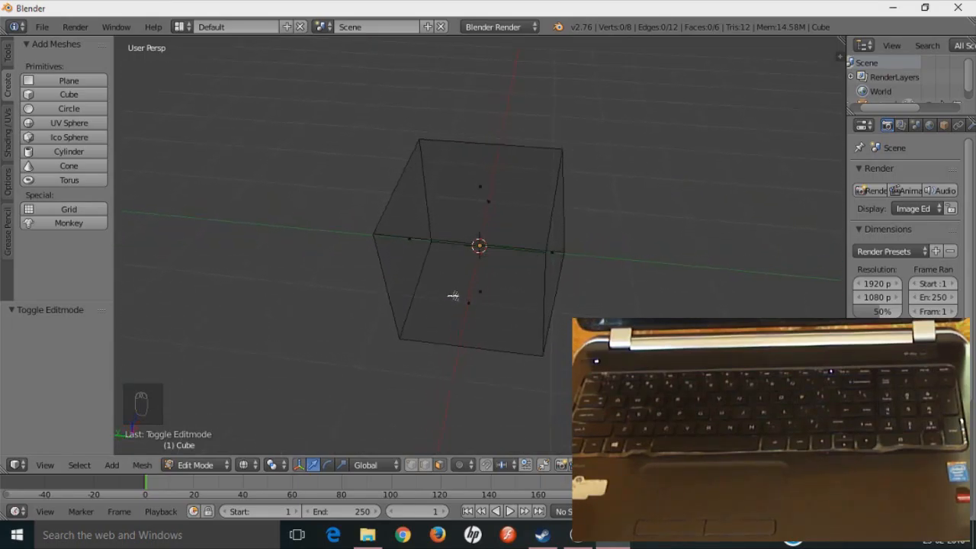
middle_drag(646, 262, 581, 269)
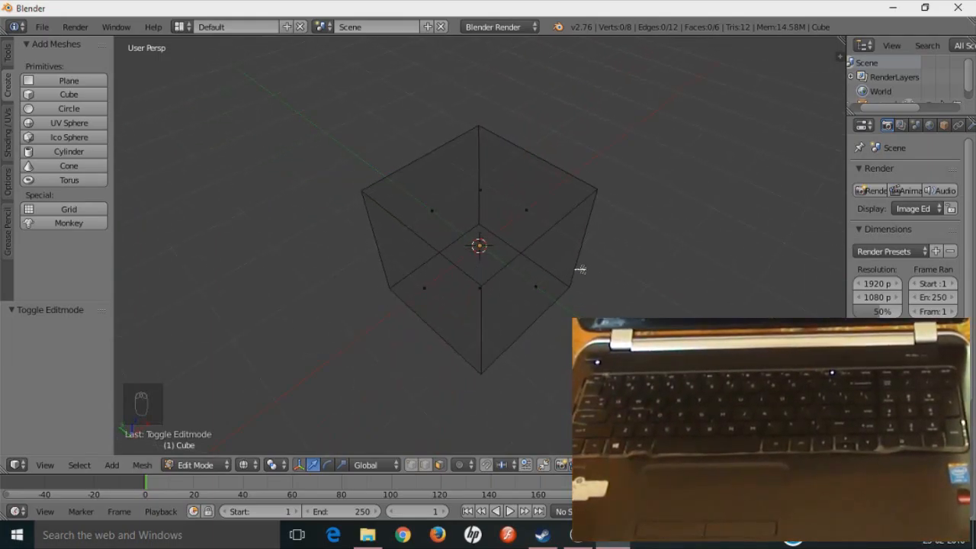
middle_drag(520, 376, 535, 312)
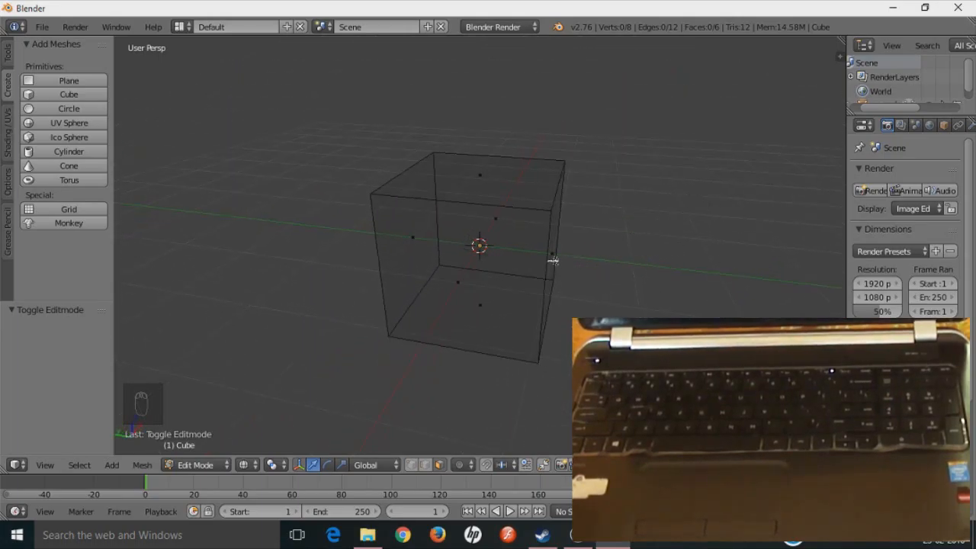
Set the viewport shading back to Solid and return the cube to Object Mode.
key(z)
click(196, 465)
click(197, 447)
Add a second cube and move it about -2.008 units along the Y axis, beside the first cube.
click(63, 94)
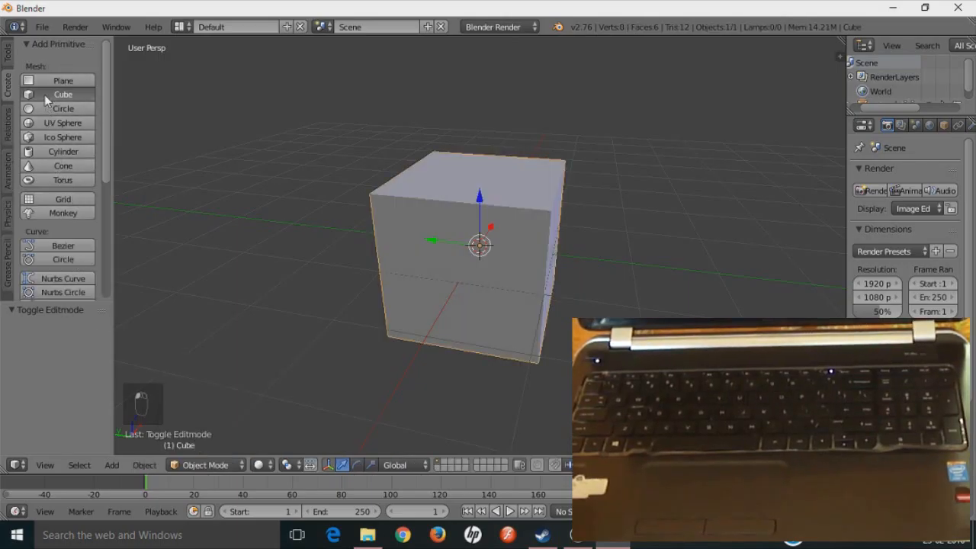
key(g)
key(y)
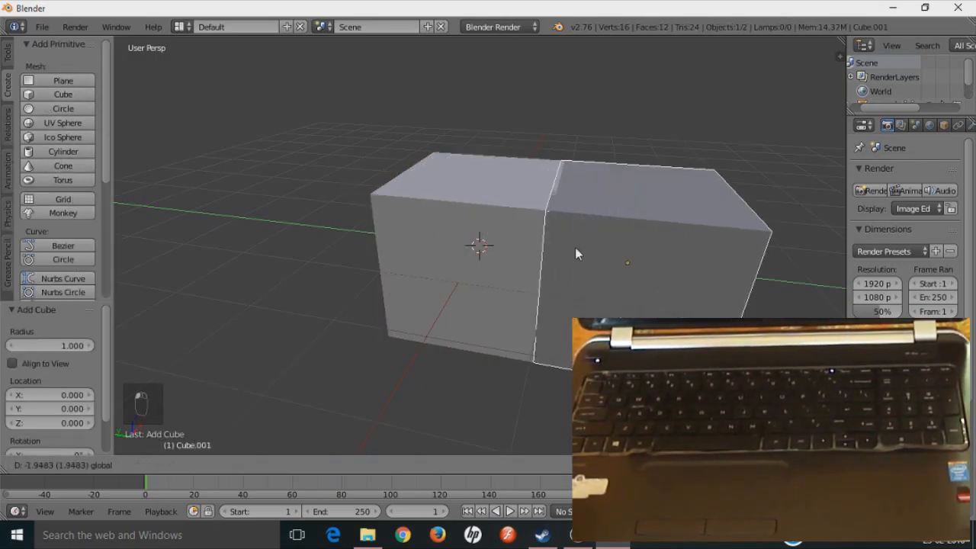
click(581, 247)
middle_drag(637, 281, 362, 256)
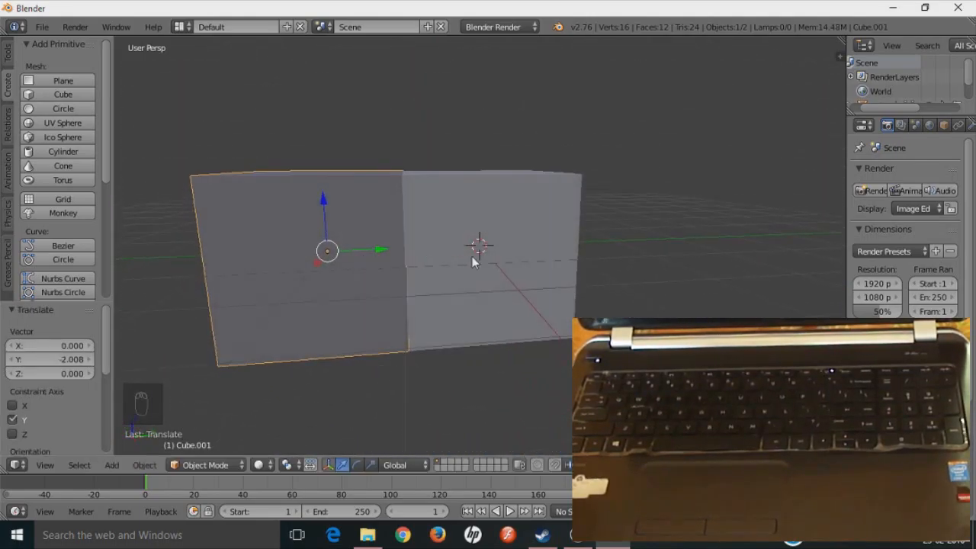
Select both cubes, enter Edit Mode and set the viewport shading to Wireframe.
key(a)
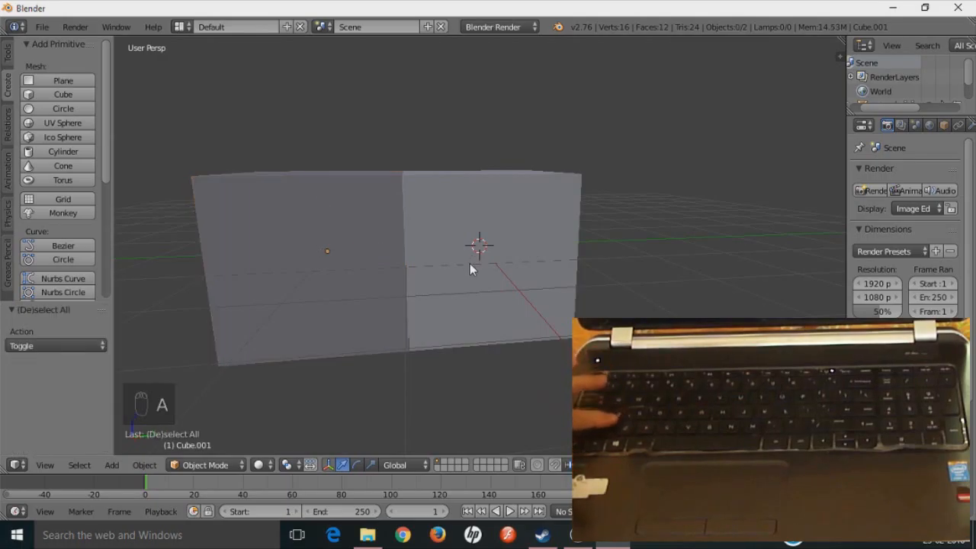
key(a)
mouse_move(514, 211)
middle_down()
mouse_move(499, 305)
mouse_move(496, 240)
mouse_move(527, 223)
middle_up()
middle_drag(497, 313, 454, 320)
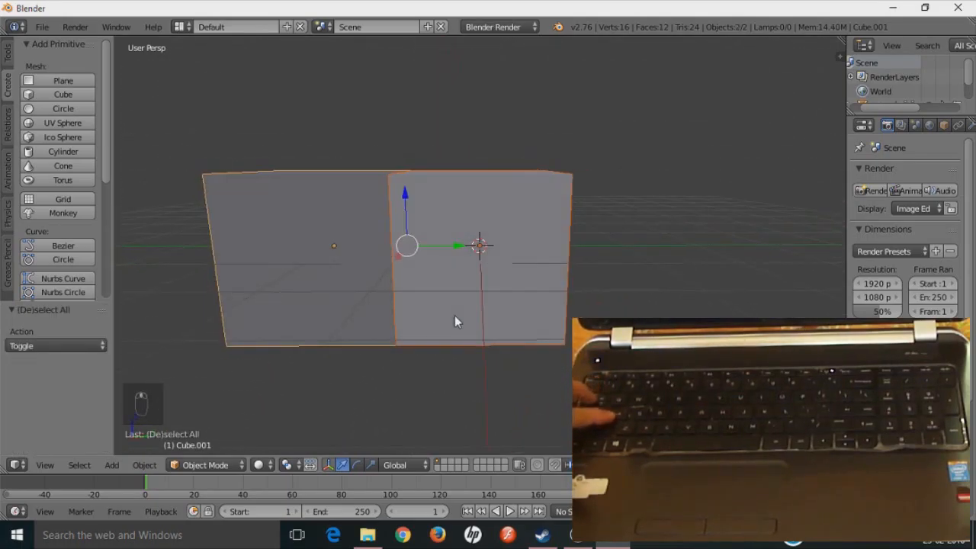
key(Tab)
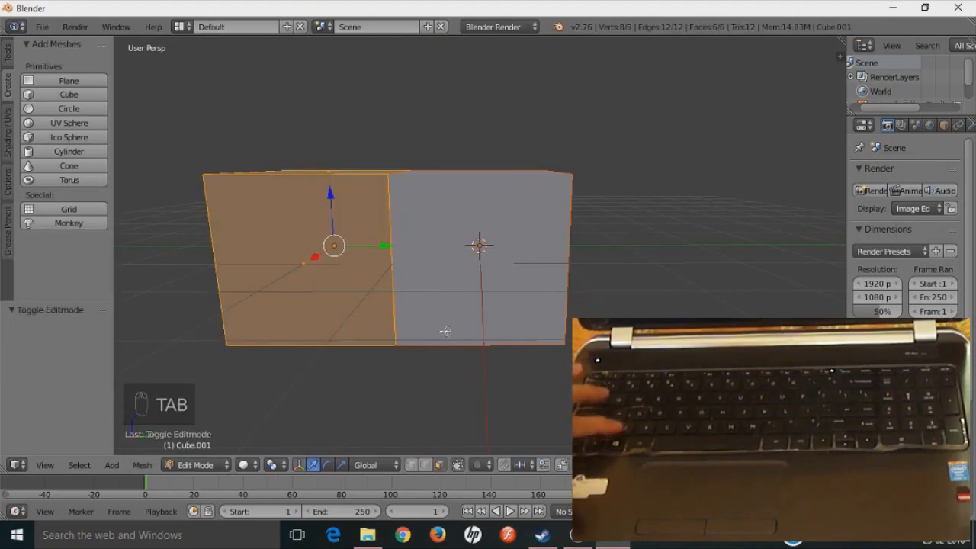
key(z)
Inspect the wireframe of the added cube up close, deselecting and reselecting all of its geometry.
middle_drag(445, 331, 394, 156)
key(a)
middle_drag(438, 178, 477, 220)
scroll(368, 203, up, 3)
middle_drag(367, 203, 457, 173)
scroll(473, 176, up, 1)
key(a)
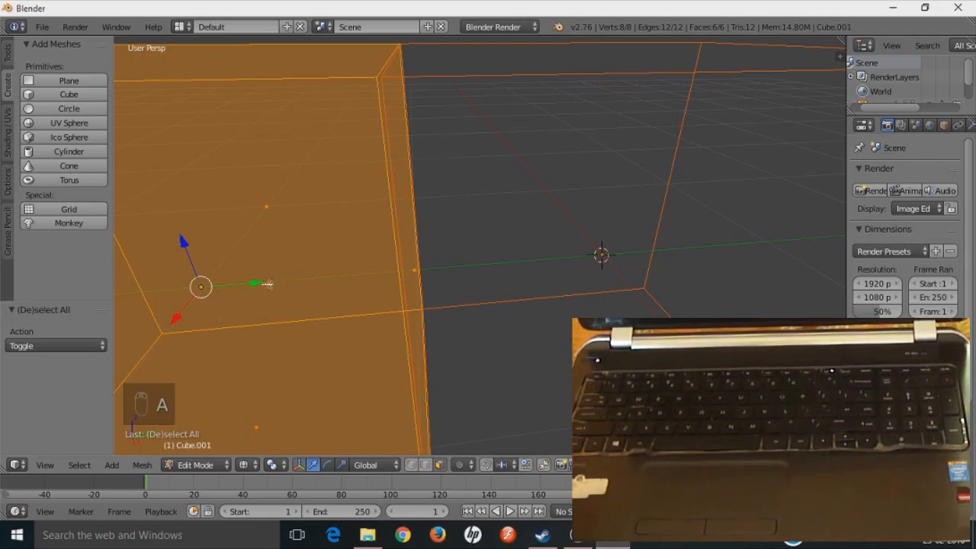
Nudge the added cube's geometry 0.009 units along Y and examine the seam between the two cubes.
drag(262, 284, 266, 285)
middle_drag(352, 236, 392, 204)
scroll(352, 235, down, 1)
scroll(352, 234, down, 3)
scroll(392, 204, up, 1)
scroll(390, 204, up, 3)
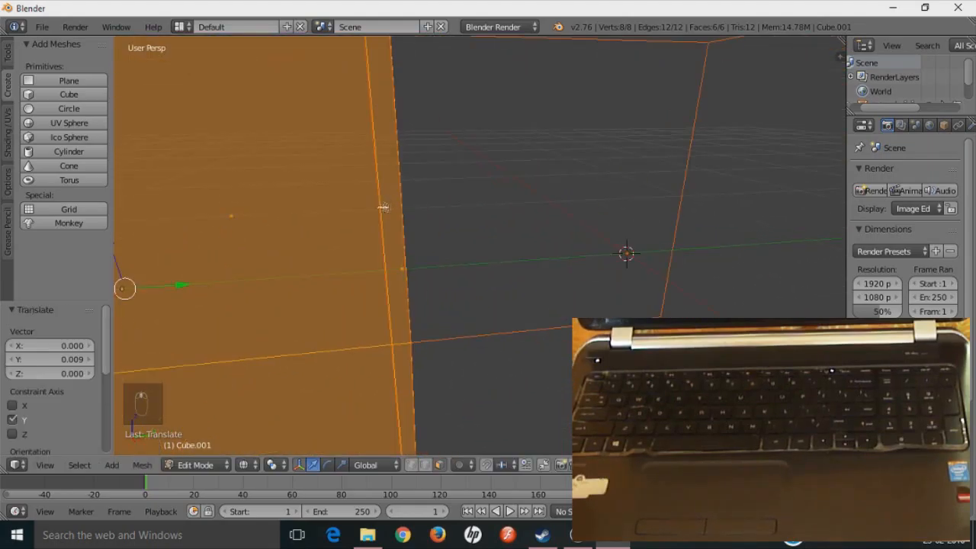
scroll(378, 210, down, 6)
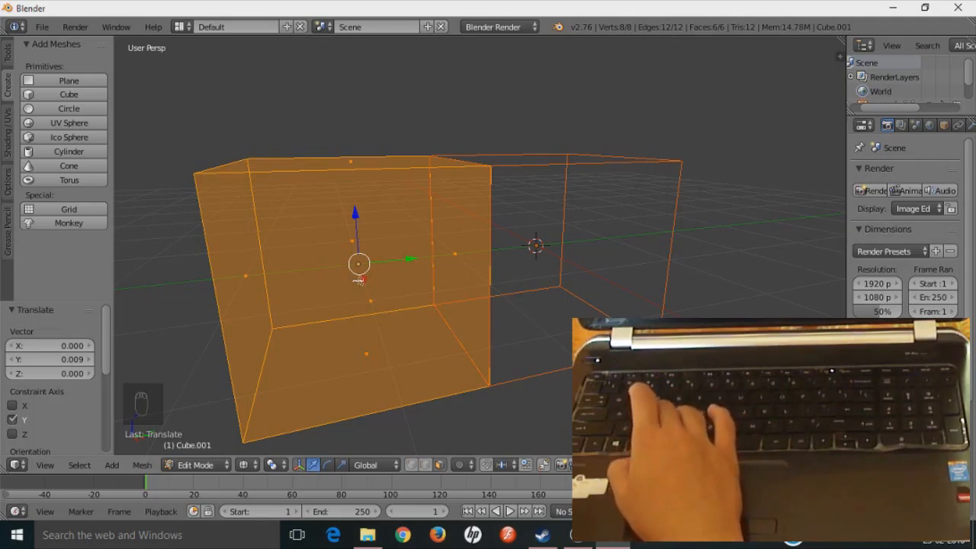
Delete all vertices of the added cube and return to Object Mode.
key(x)
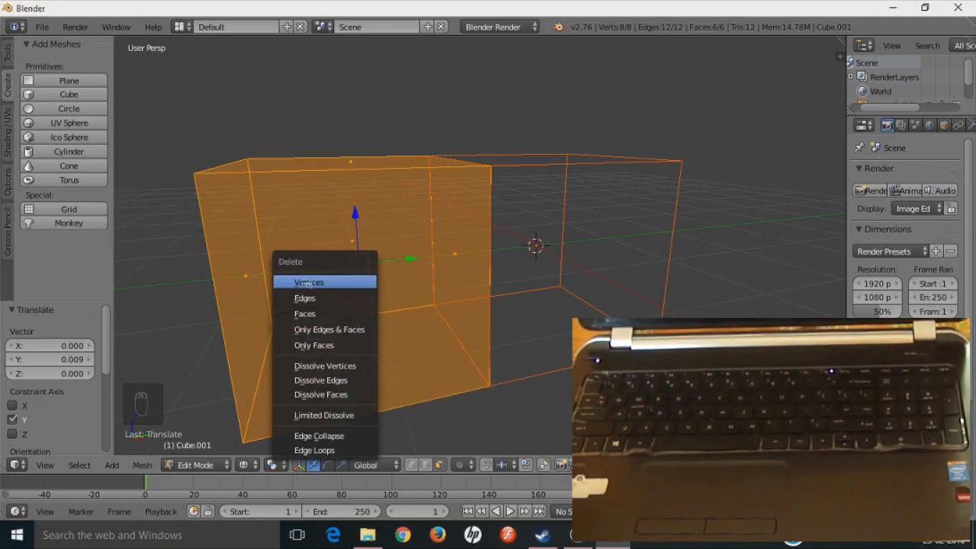
click(307, 283)
click(222, 466)
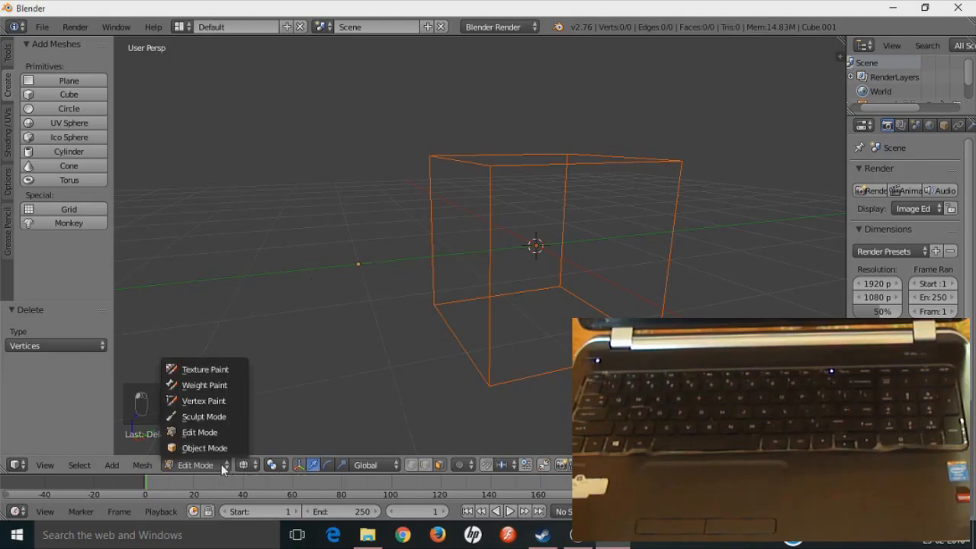
click(223, 446)
Delete the emptied Cube.001 object from the scene's Outliner and set the viewport shading to Solid.
scroll(917, 80, down, 2)
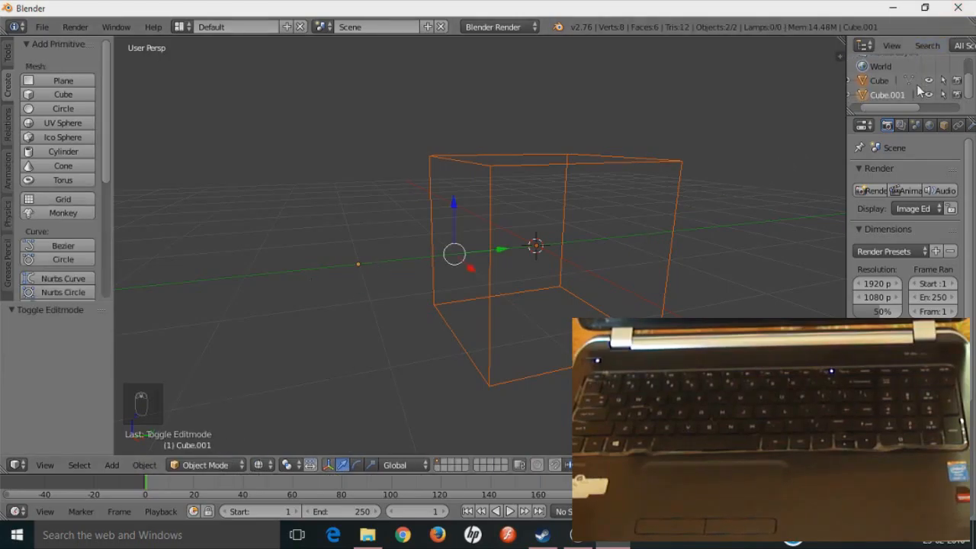
right_click(886, 96)
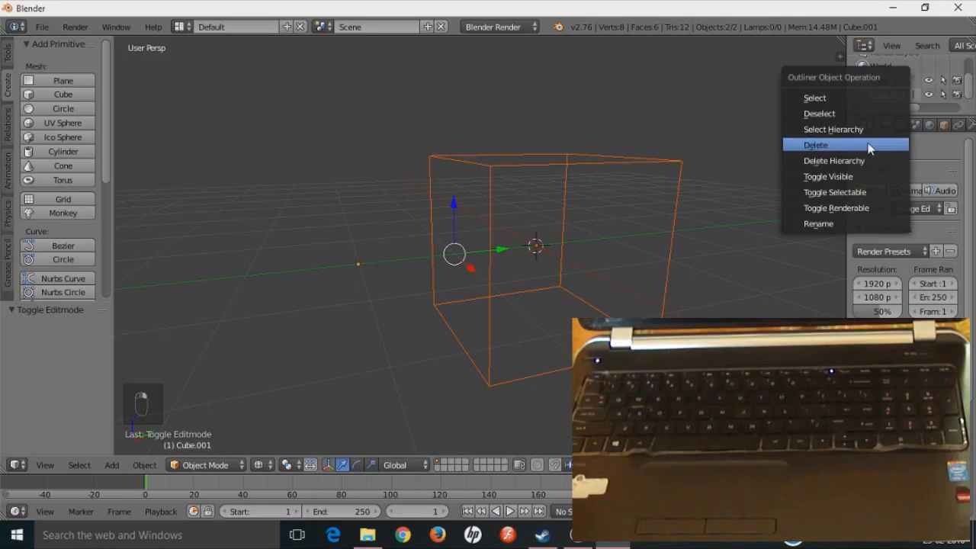
click(868, 148)
middle_drag(625, 221, 560, 247)
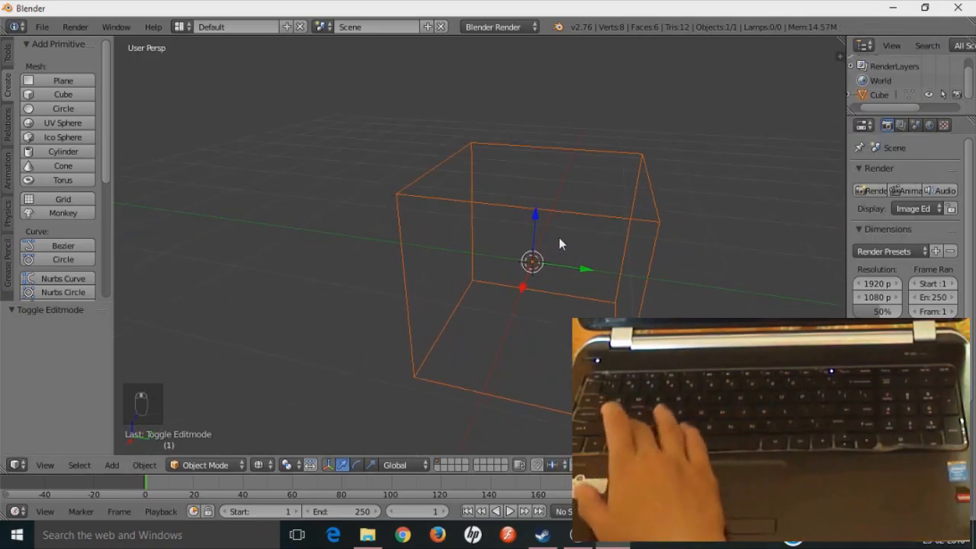
key(z)
key(Tab)
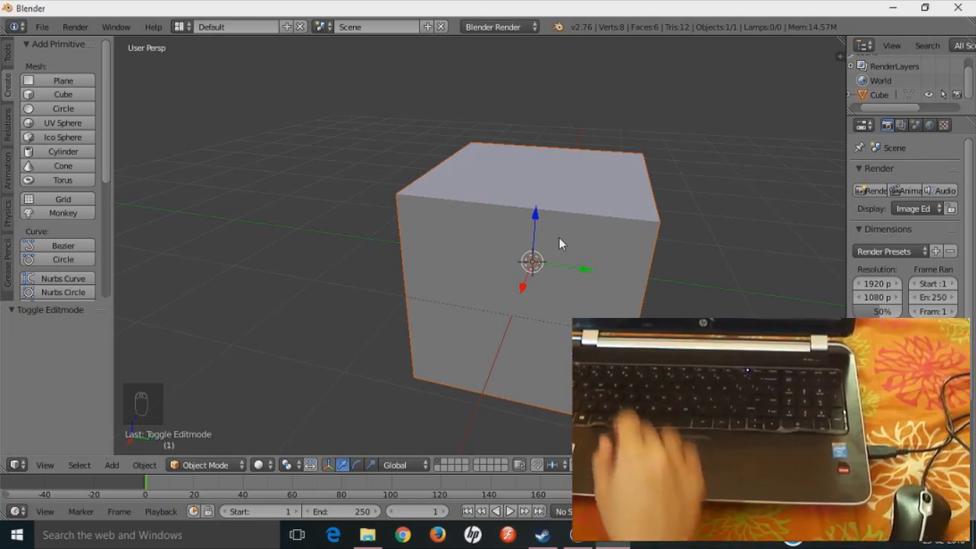
Try rotating the cube freely and around the global X axis, cancelling each rotation.
key(r)
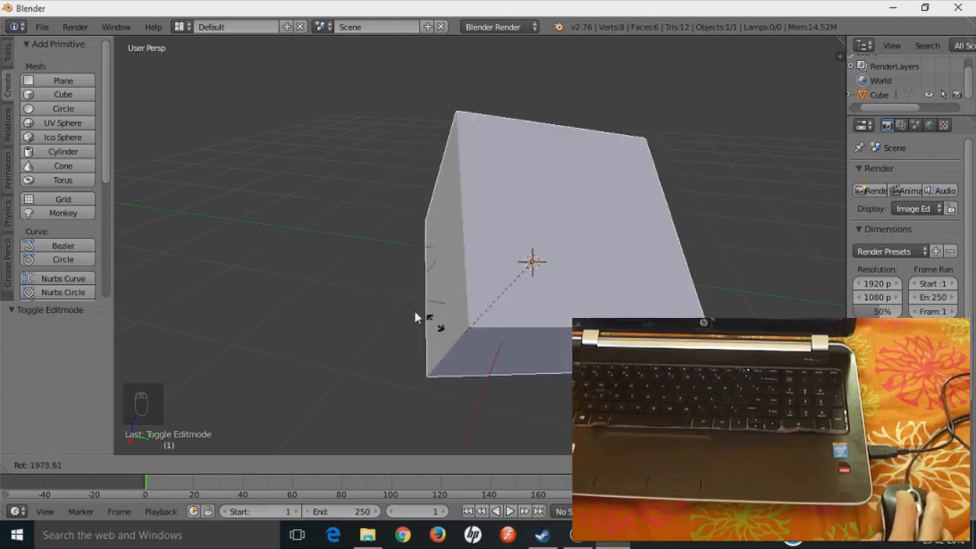
key(x)
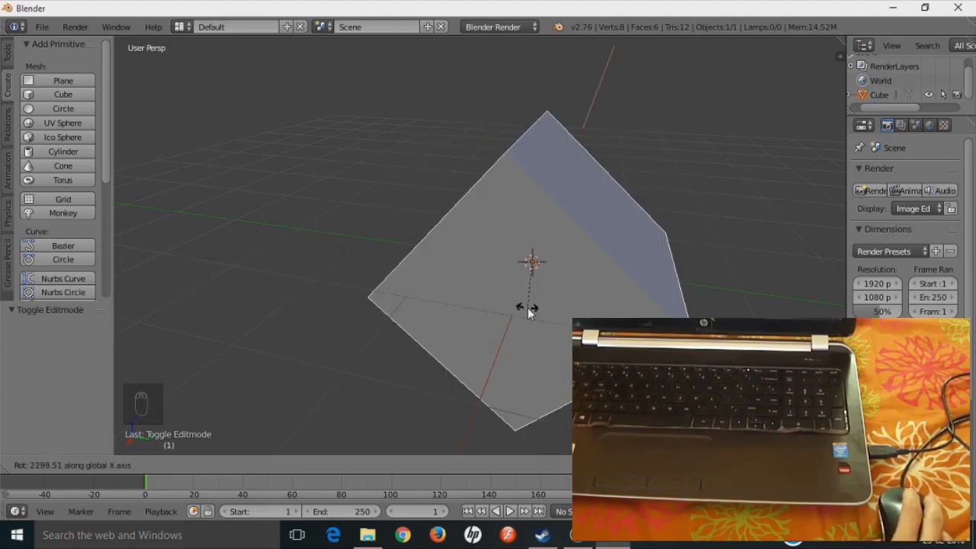
right_click(527, 307)
middle_drag(562, 286, 571, 240)
key(r)
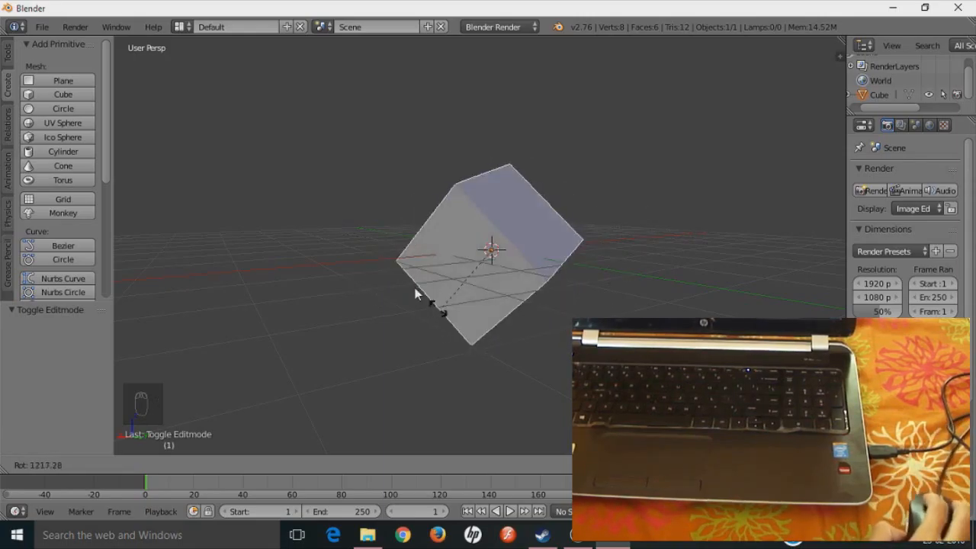
right_click(513, 277)
middle_drag(643, 274, 545, 292)
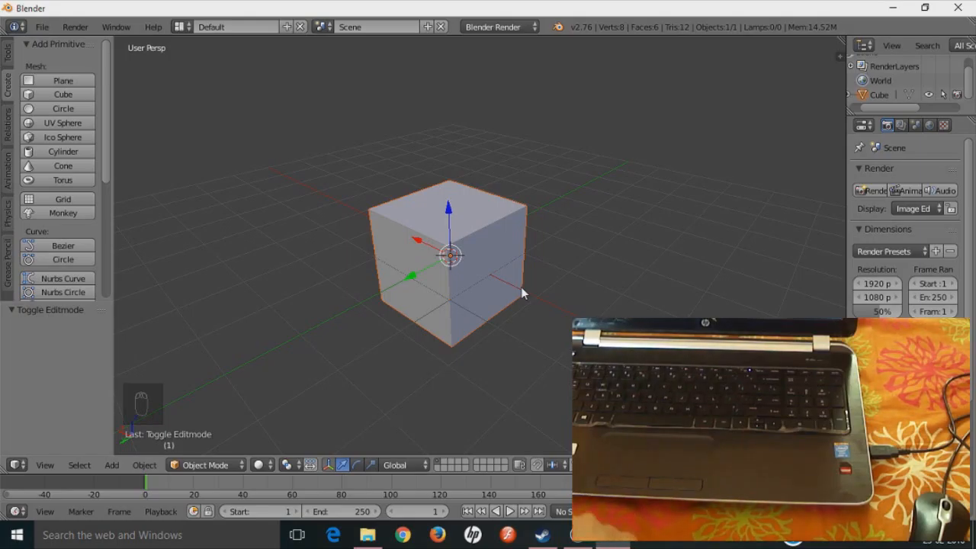
Try rotating the cube around the global X axis and around the global Y axis, cancelling the rotations.
key(r)
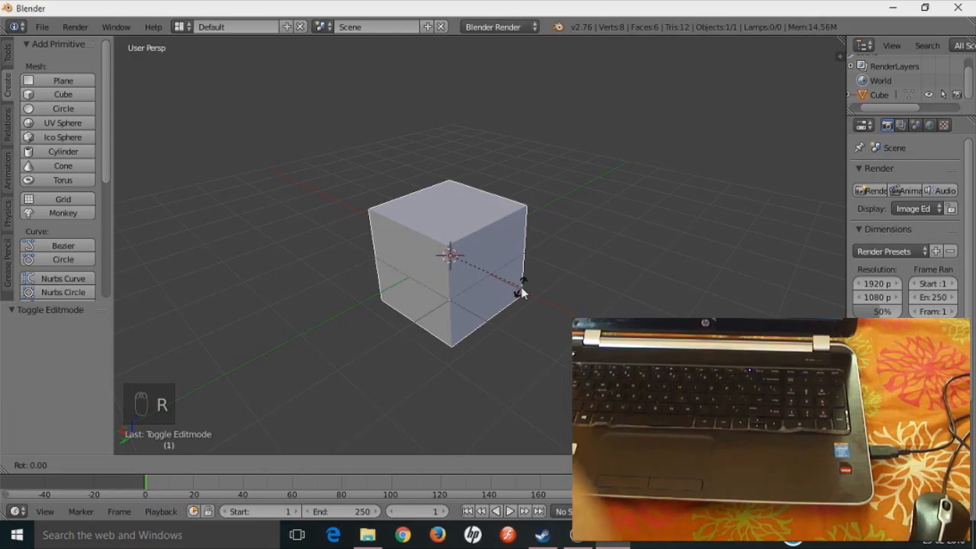
key(x)
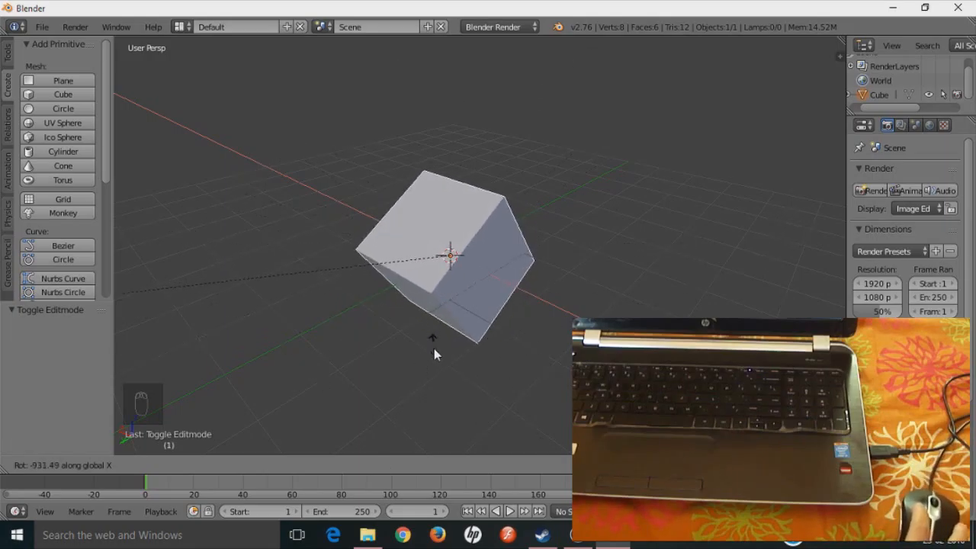
key(y)
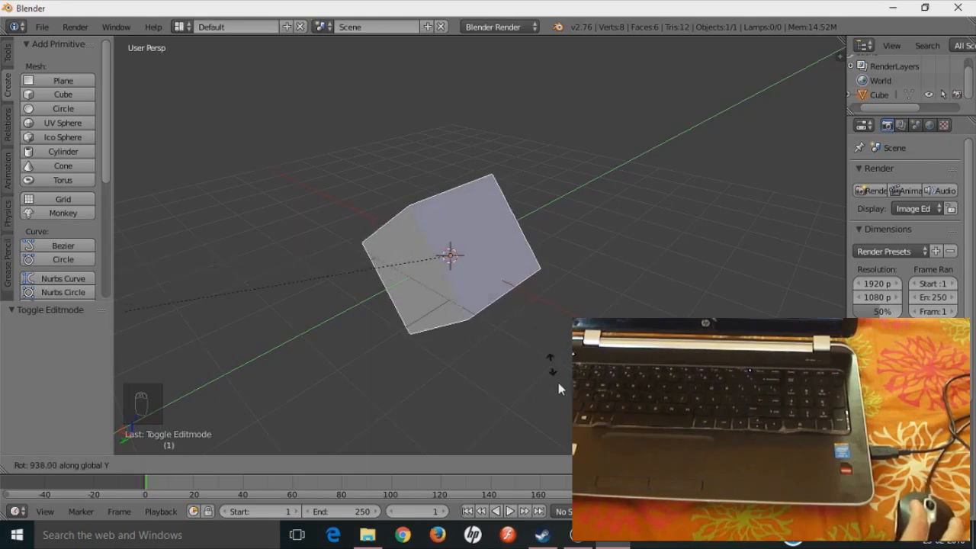
right_click(495, 303)
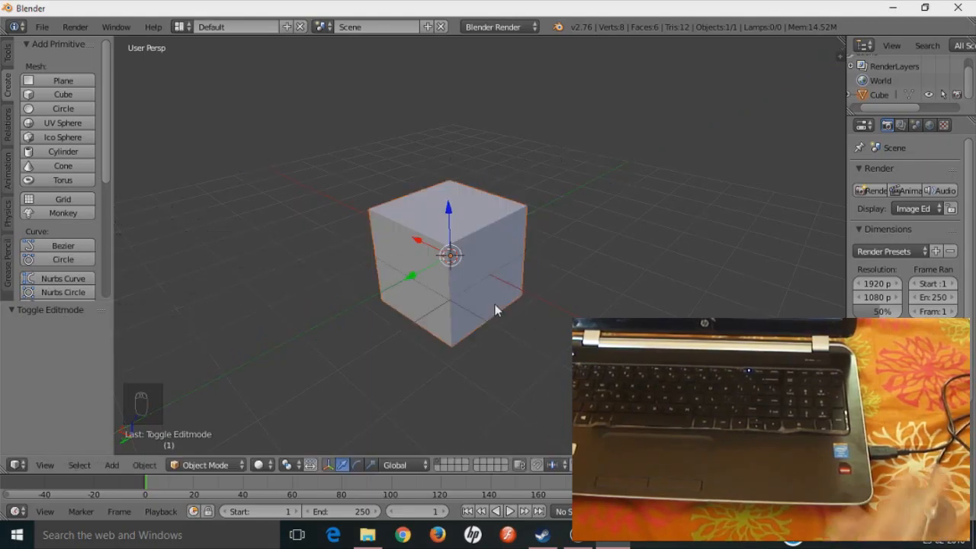
key(r)
key(y)
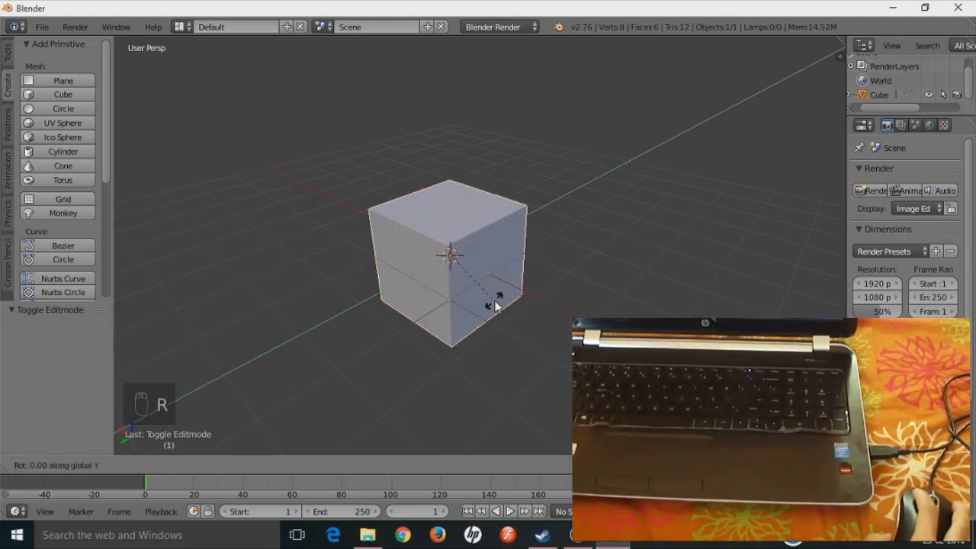
key(Escape)
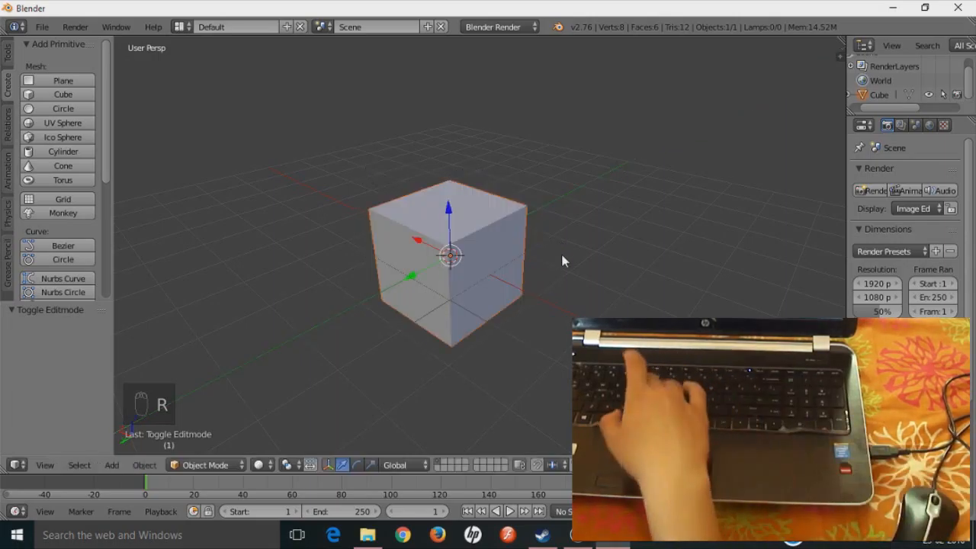
Try rotating the cube around the global Z axis.
key(r)
key(z)
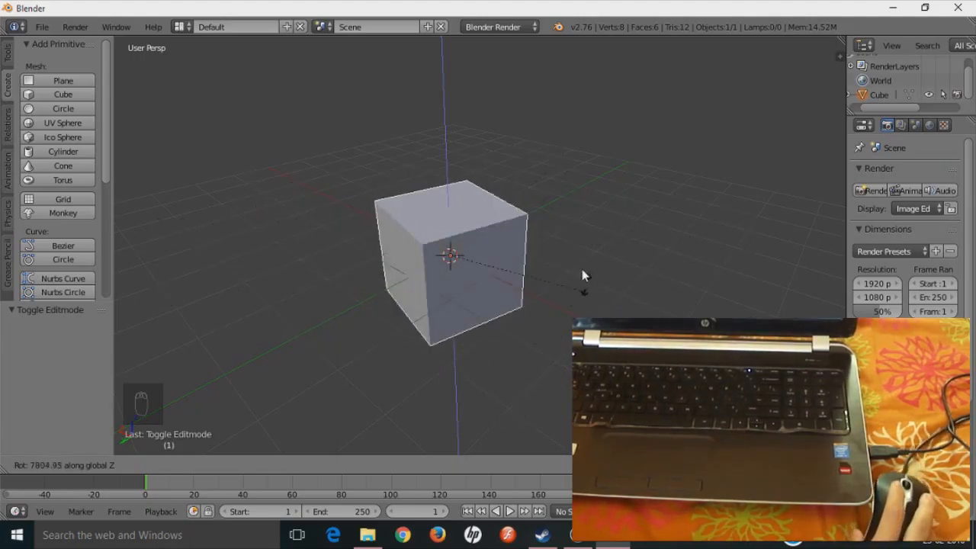
click(673, 249)
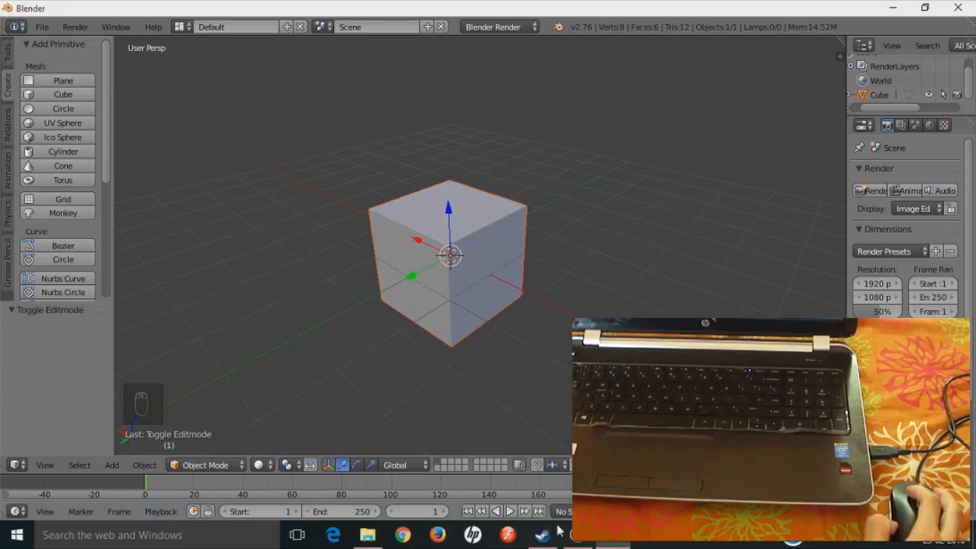
click(579, 535)
click(579, 536)
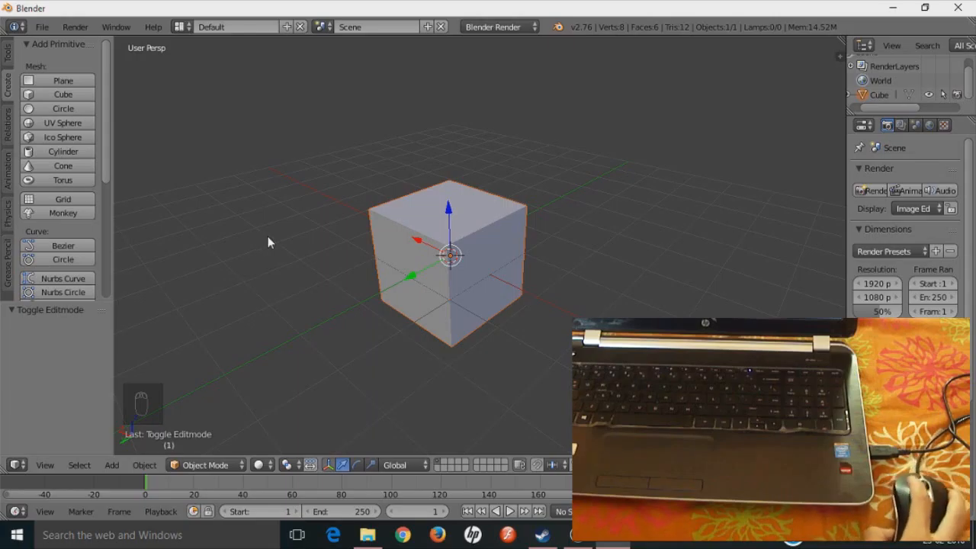
click(578, 534)
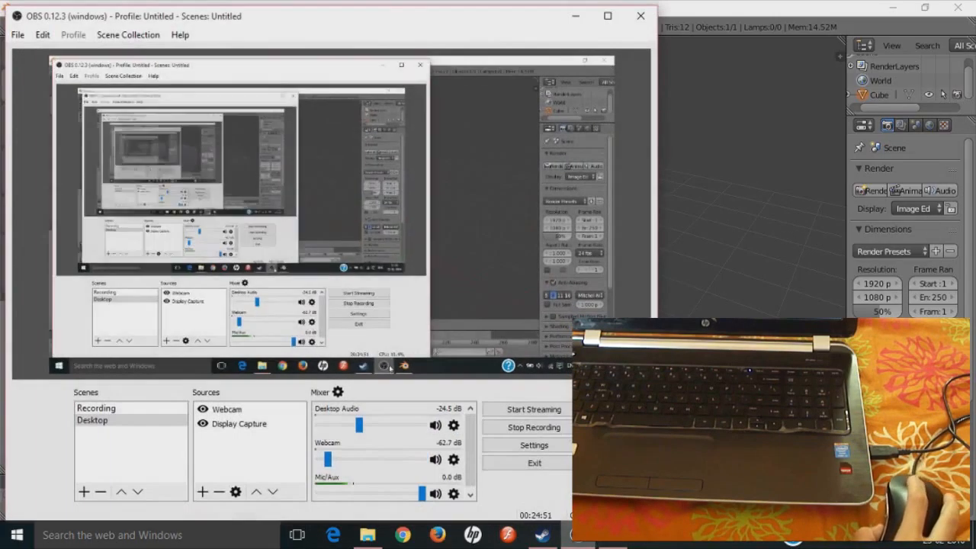
click(575, 15)
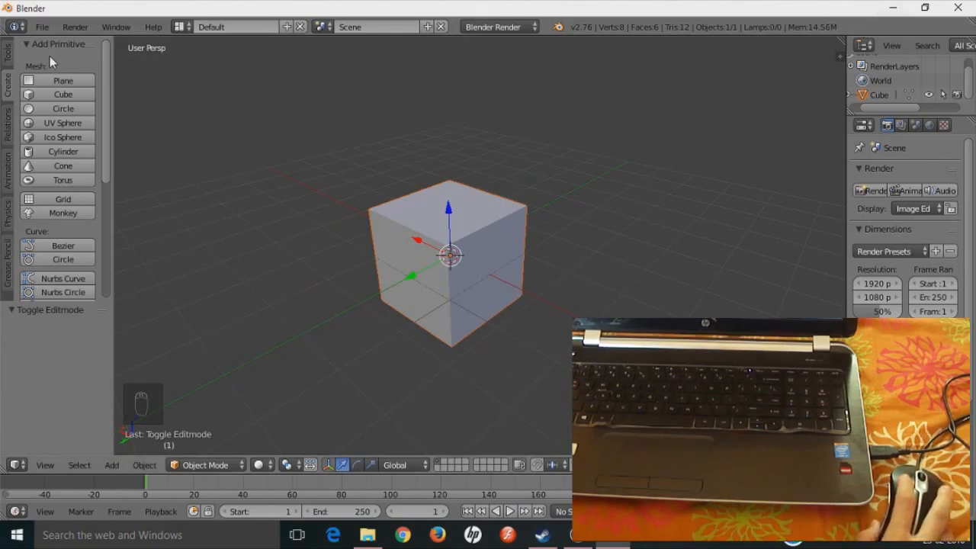
mouse_move(107, 76)
mouse_down()
mouse_move(107, 204)
mouse_move(107, 62)
mouse_up()
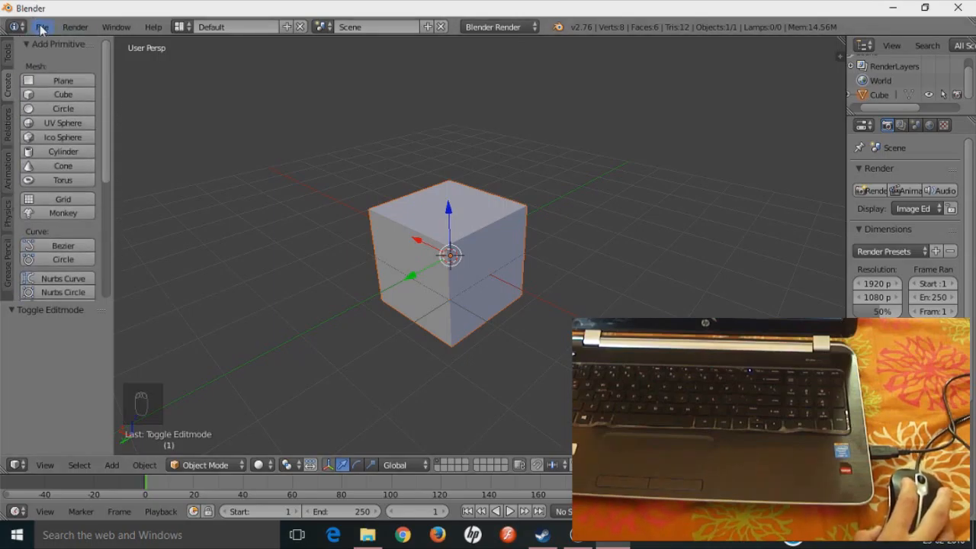
Save the scene as tutorial.blend in the Unturned project's Assets folder.
click(42, 28)
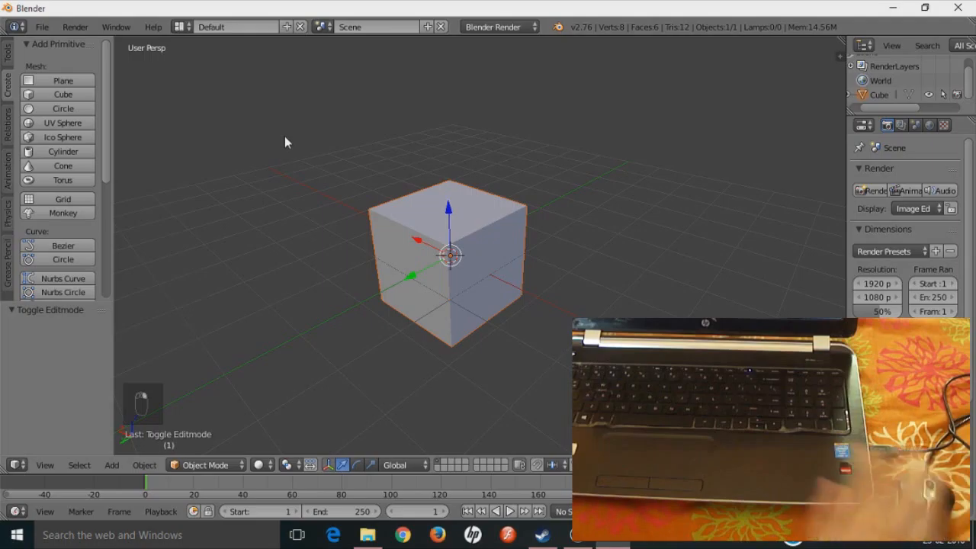
key(ctrl+shift+s)
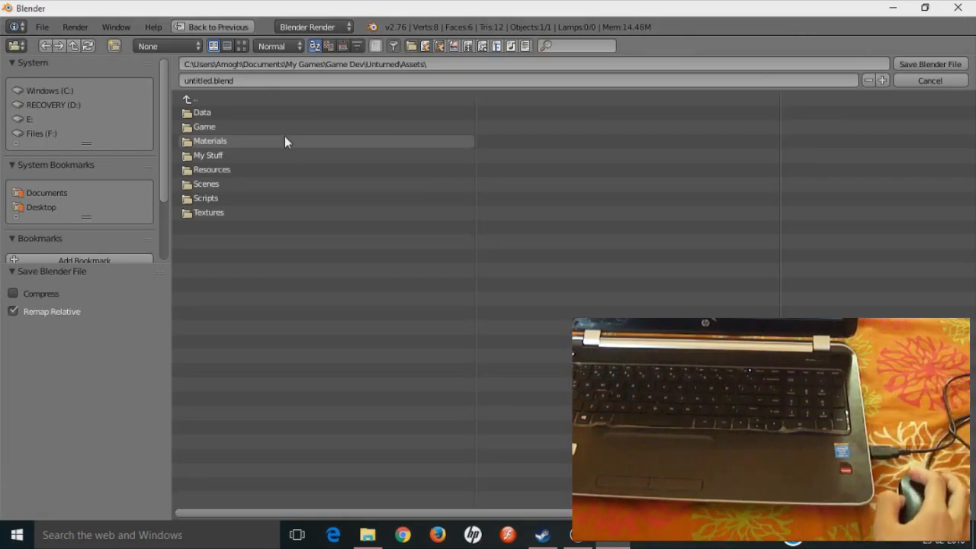
click(249, 81)
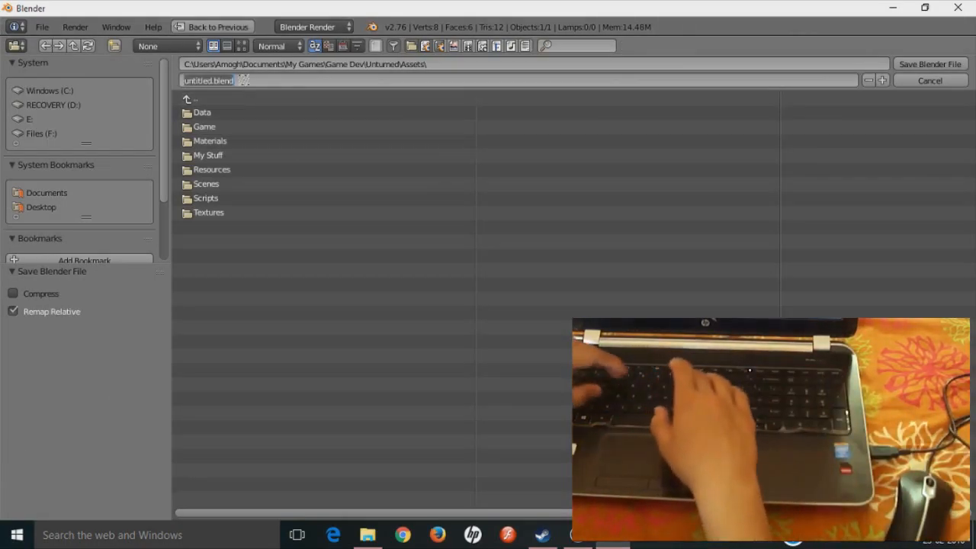
text(tutorial)
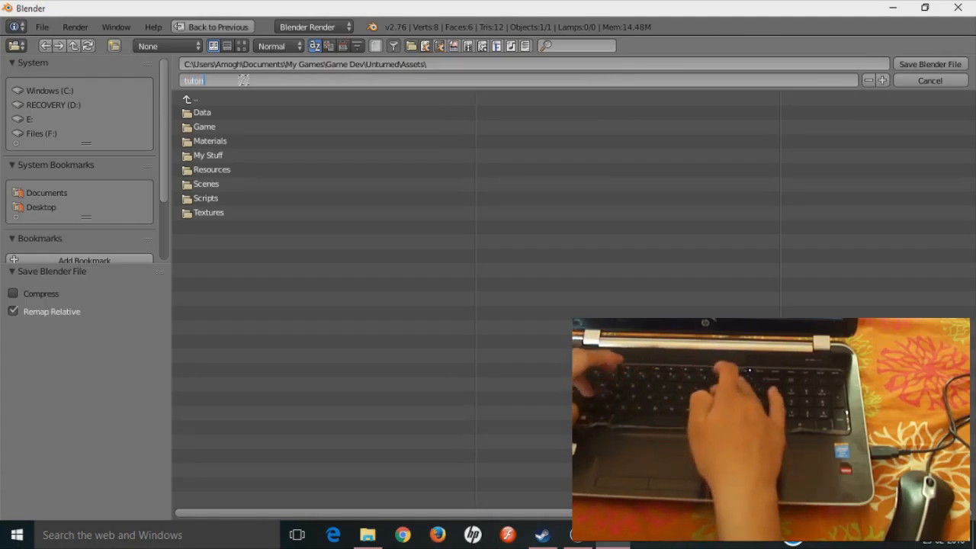
click(949, 68)
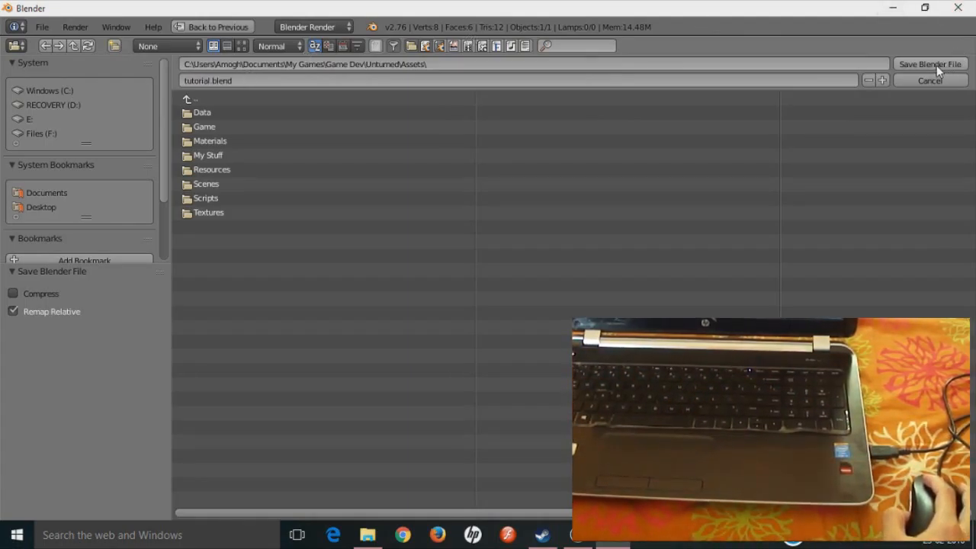
click(939, 71)
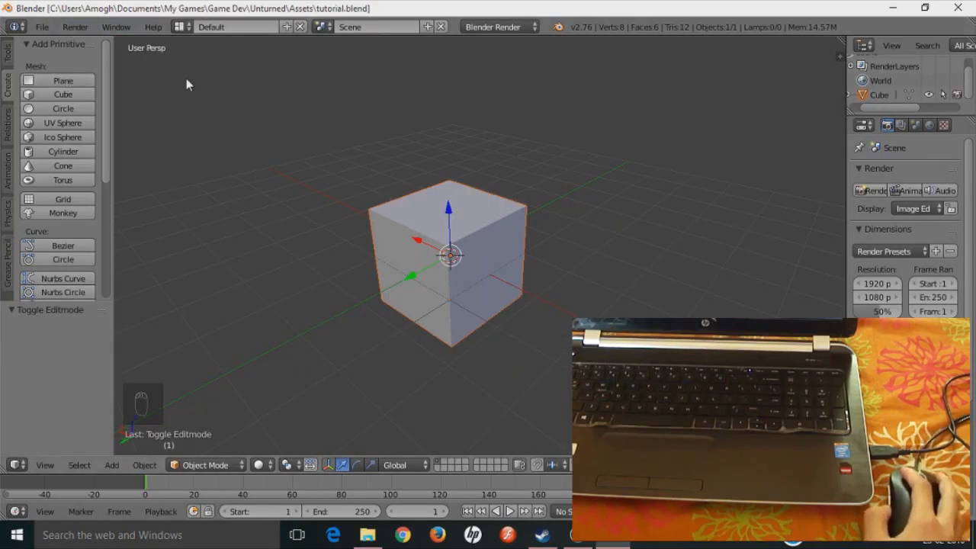